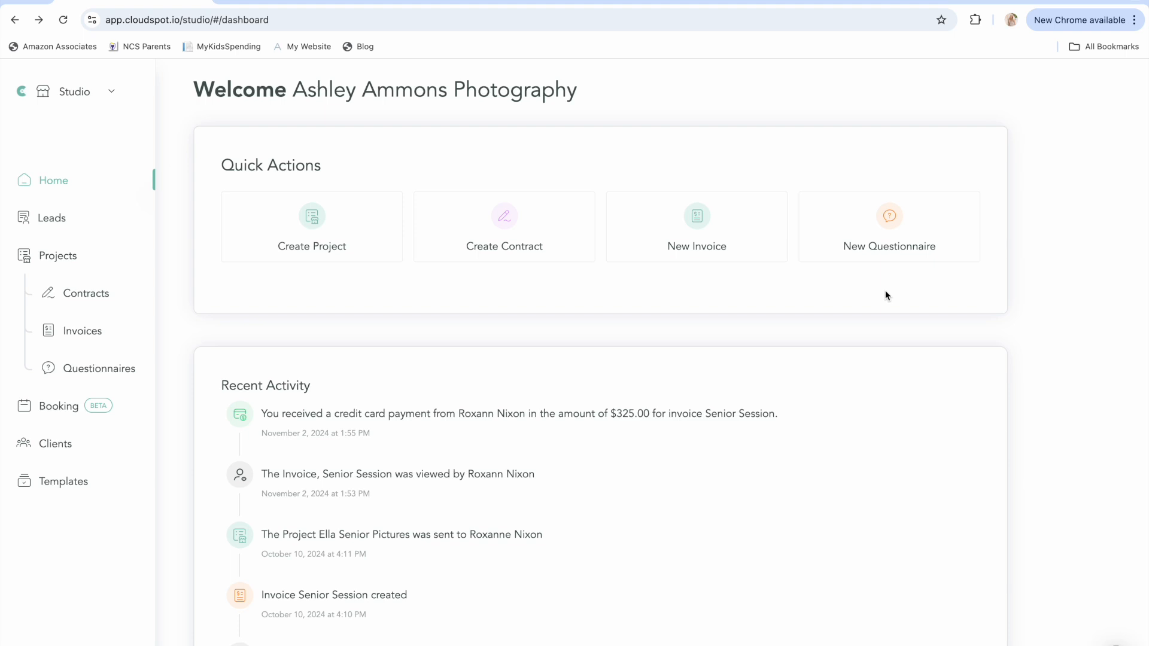
Open the Leads page and expand the list of lead forms
scroll(886, 293, down, 1)
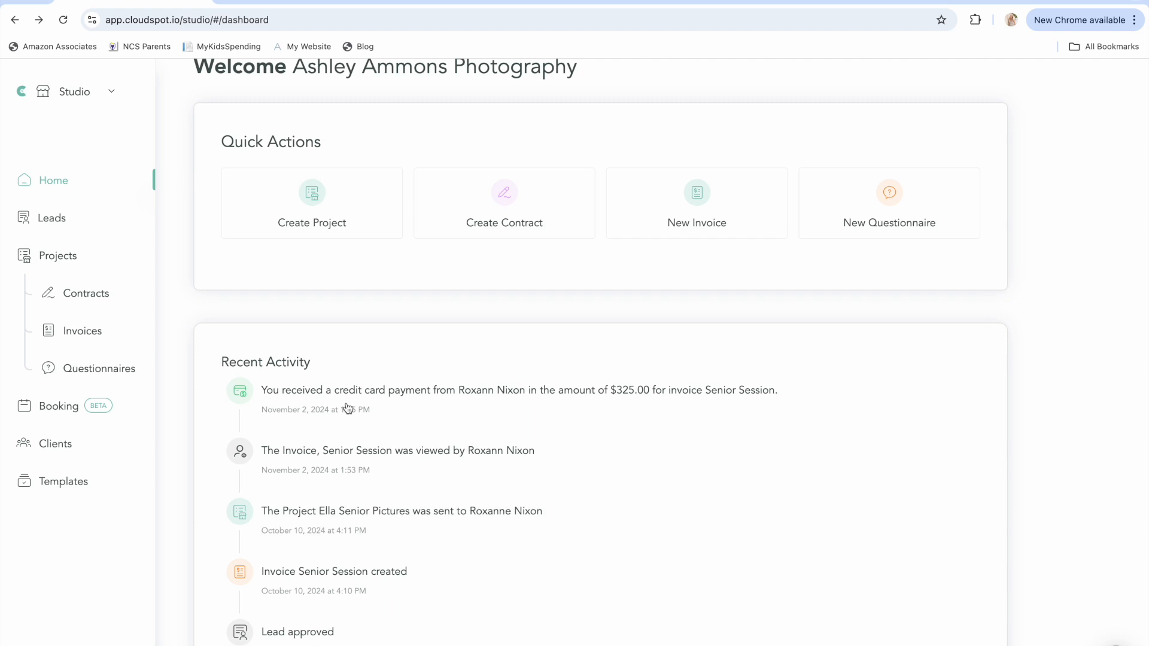
click(60, 220)
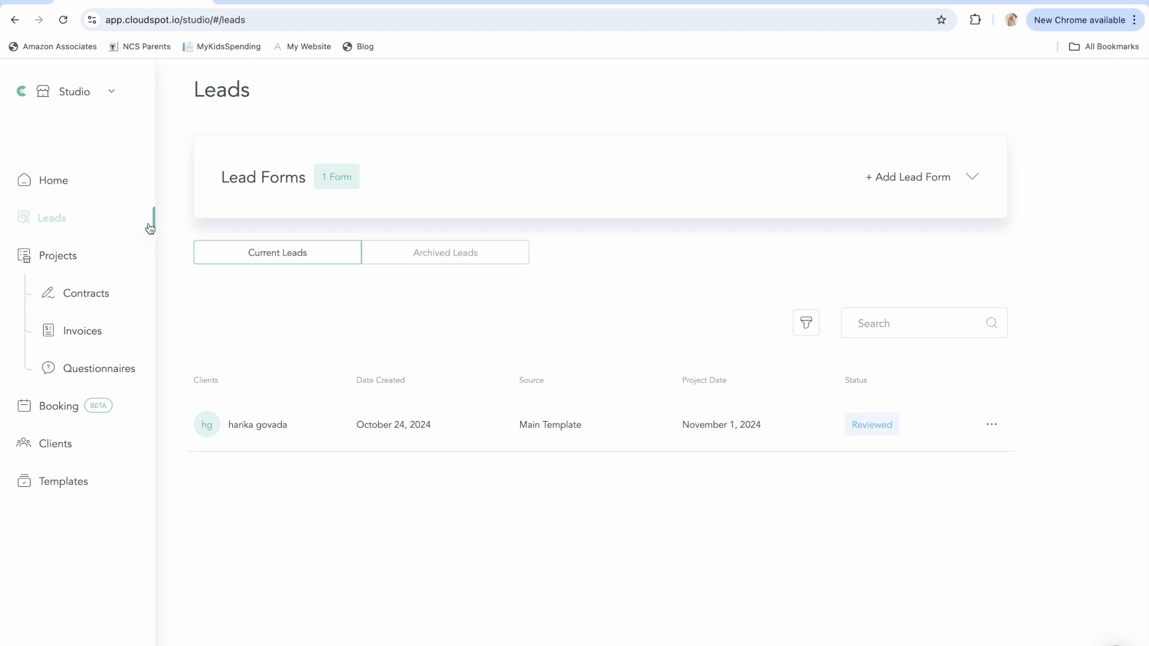
click(973, 181)
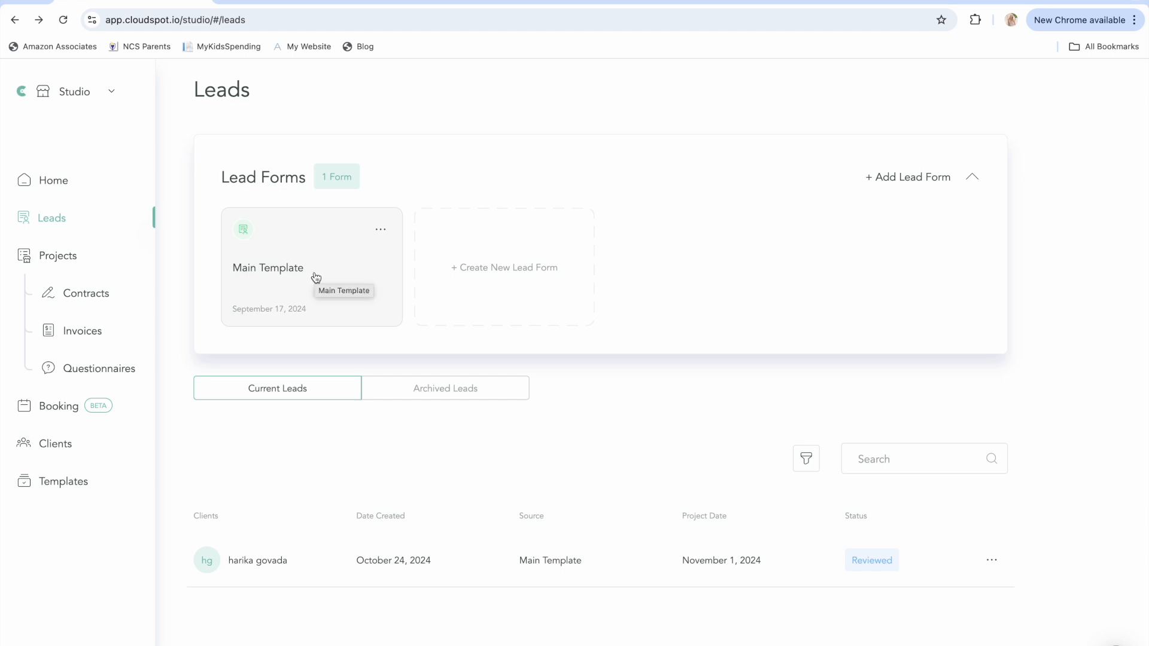
Start a new lead form based on the Portrait/Family Lead Form Template
click(921, 178)
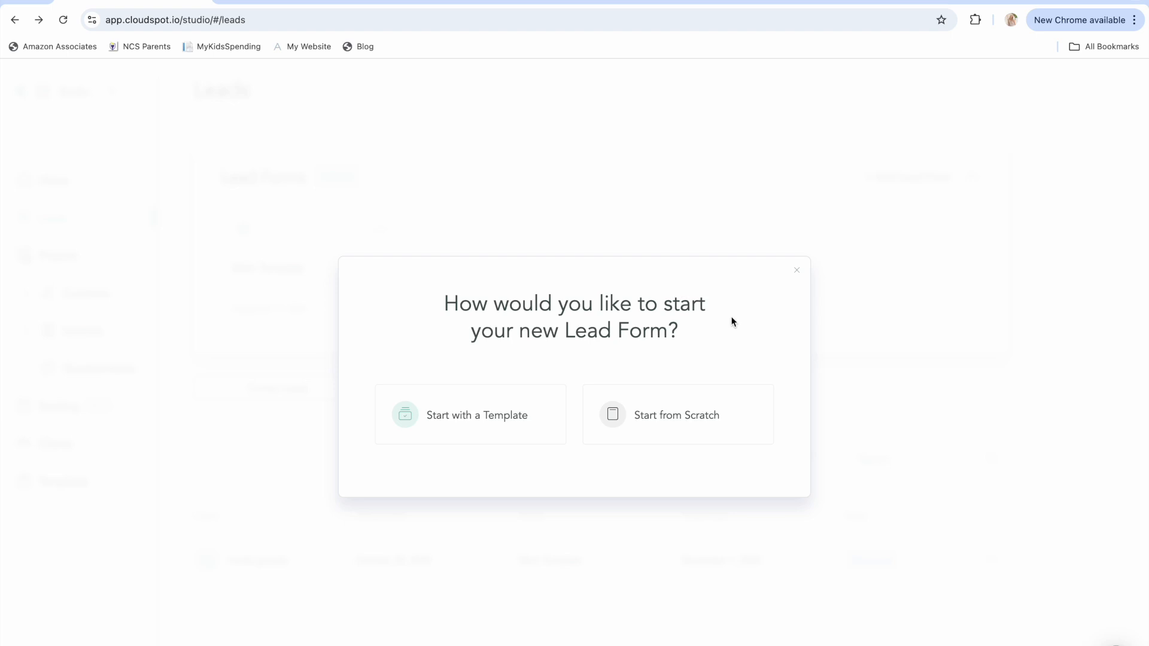
click(462, 435)
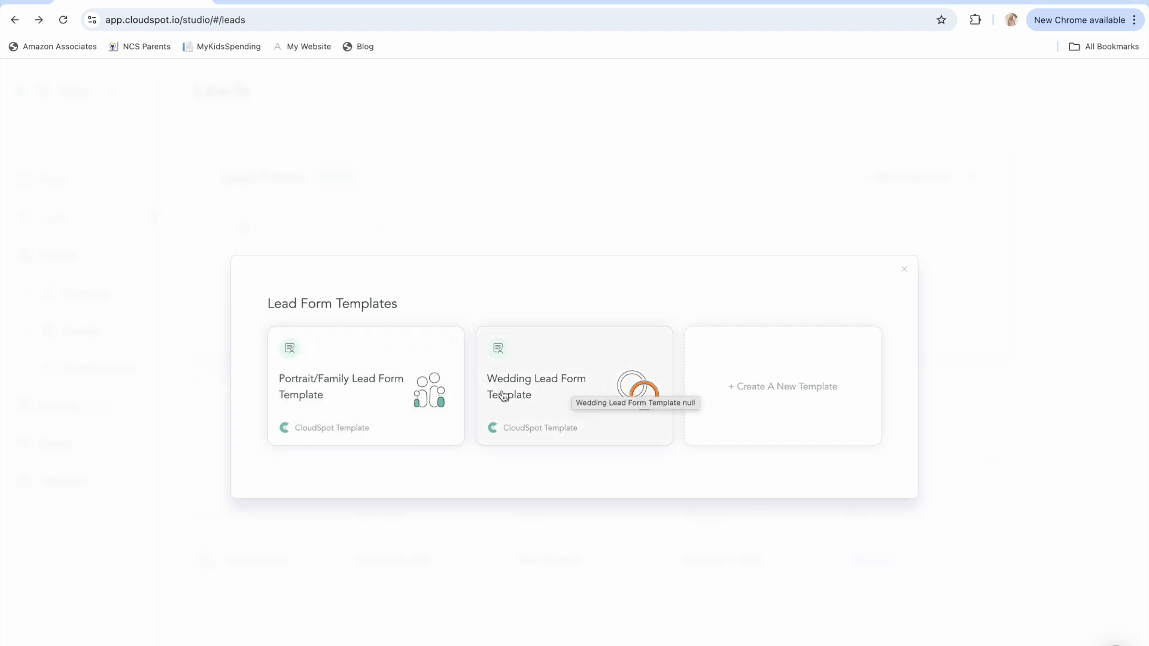
click(340, 392)
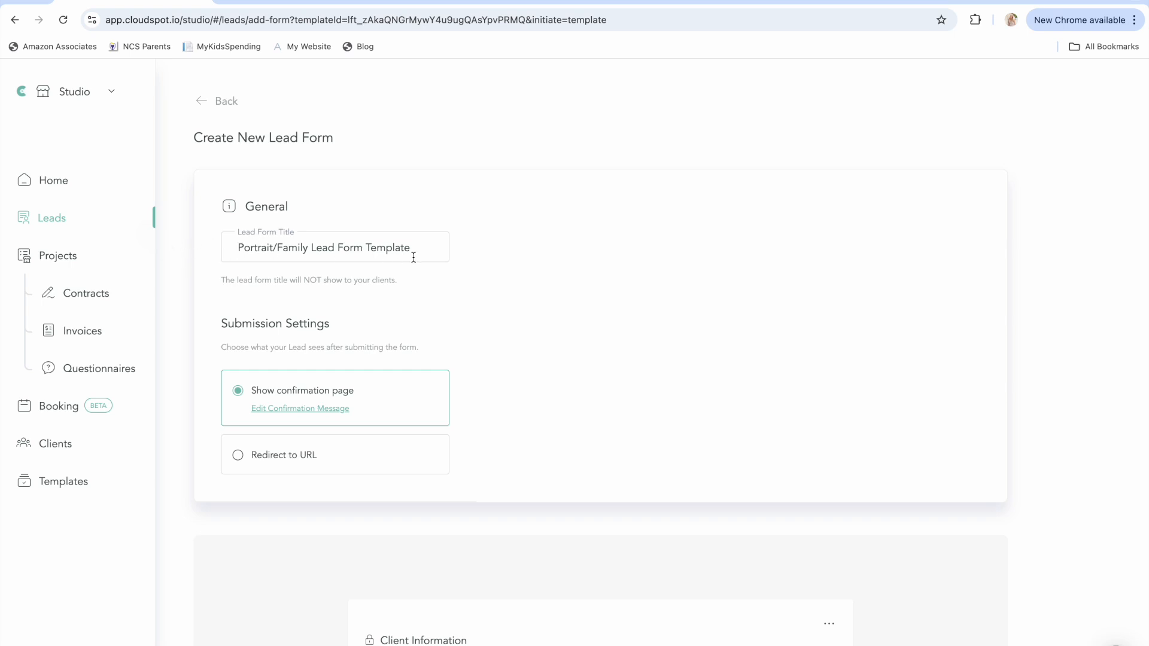
Examine the new form's submission settings, including the confirmation message and the Redirect to URL option, and leave Show confirmation page selected
scroll(413, 257, down, 2)
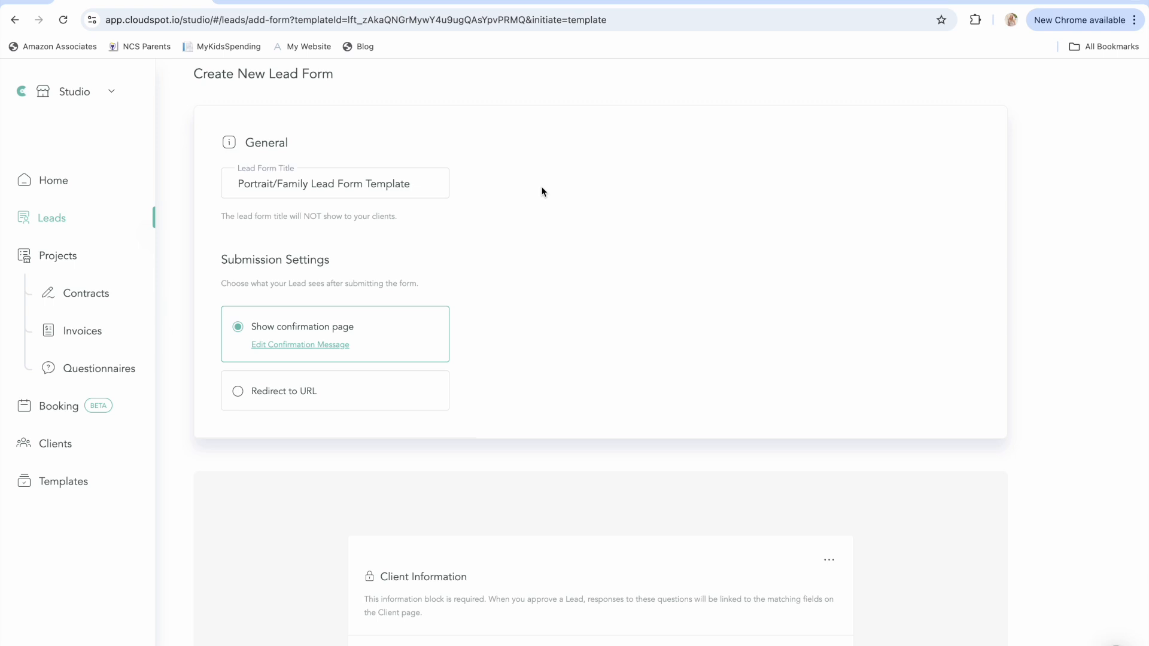
scroll(542, 192, down, 2)
scroll(542, 191, up, 1)
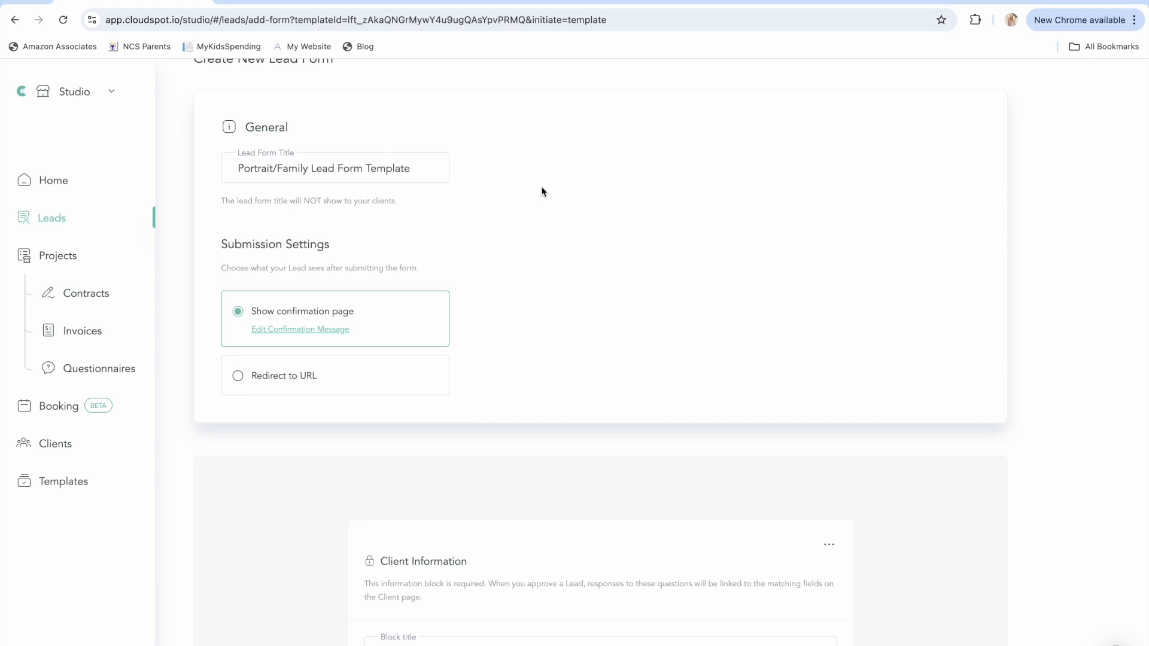
scroll(542, 191, down, 1)
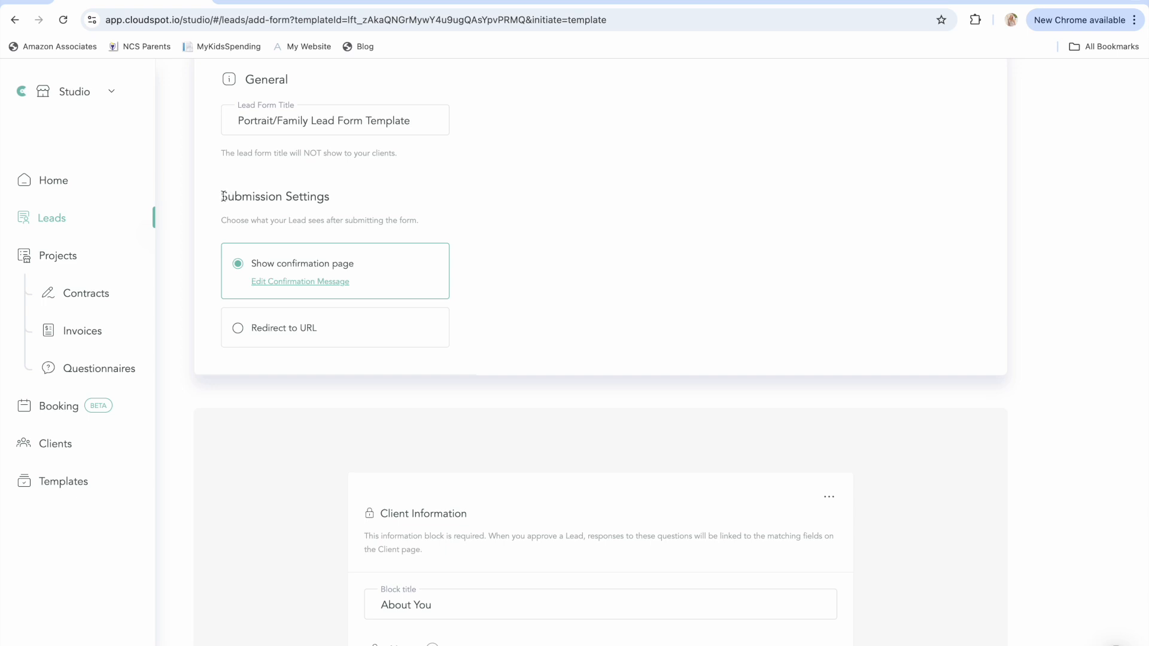
drag(222, 196, 337, 198)
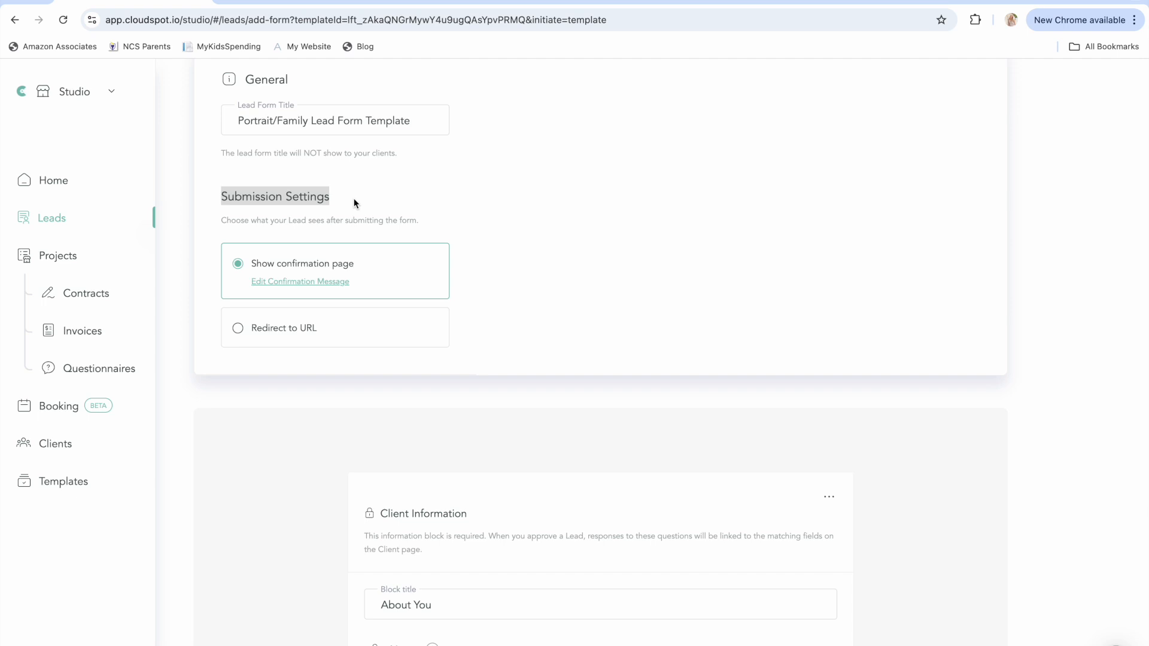
click(315, 282)
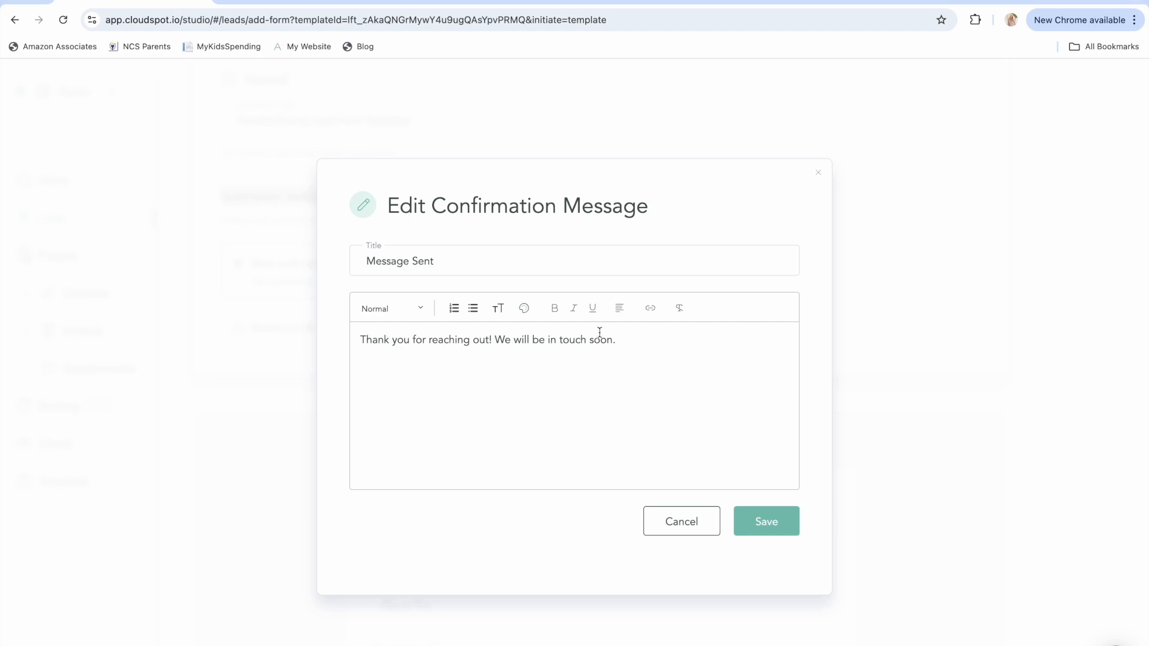
drag(632, 333, 306, 342)
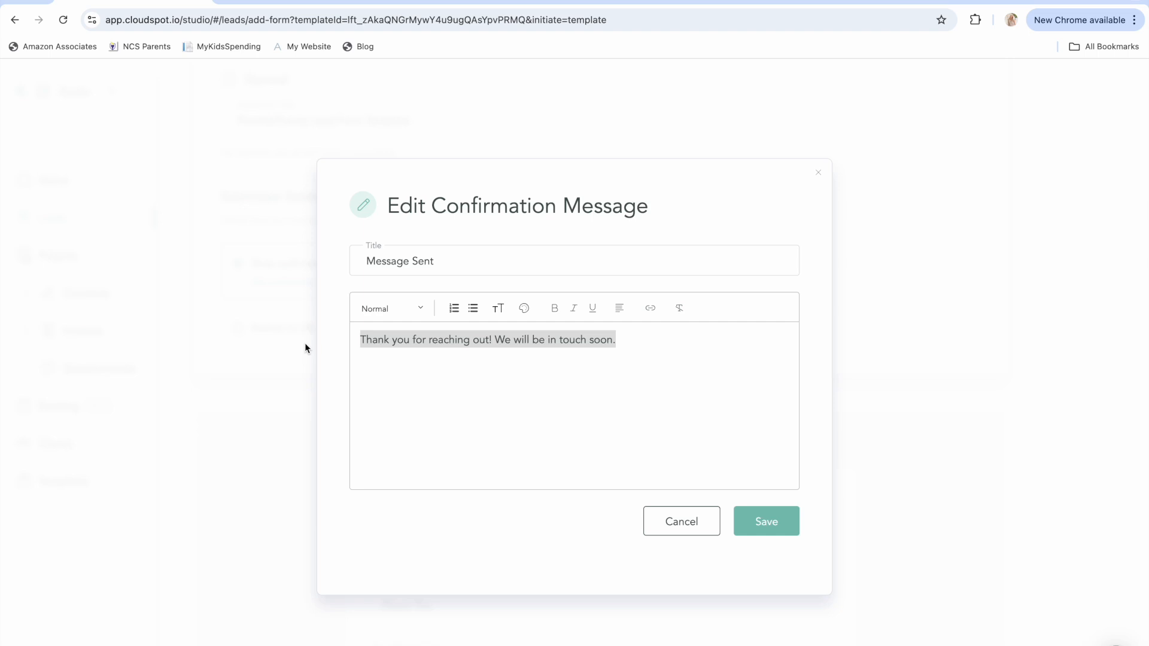
click(696, 522)
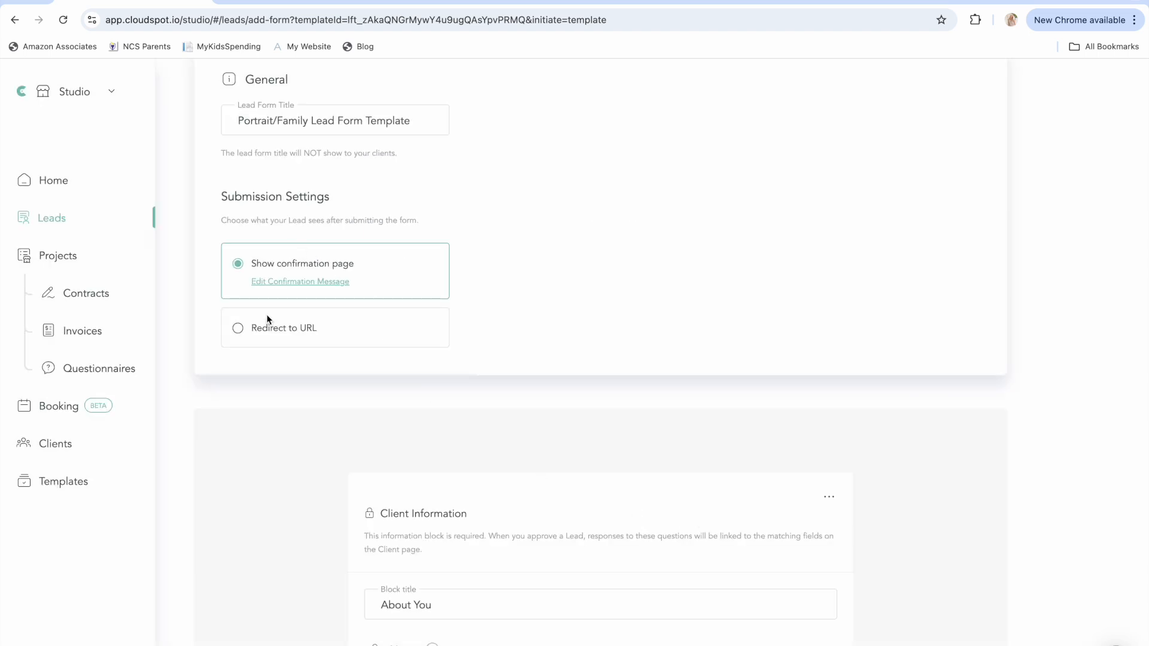
click(238, 329)
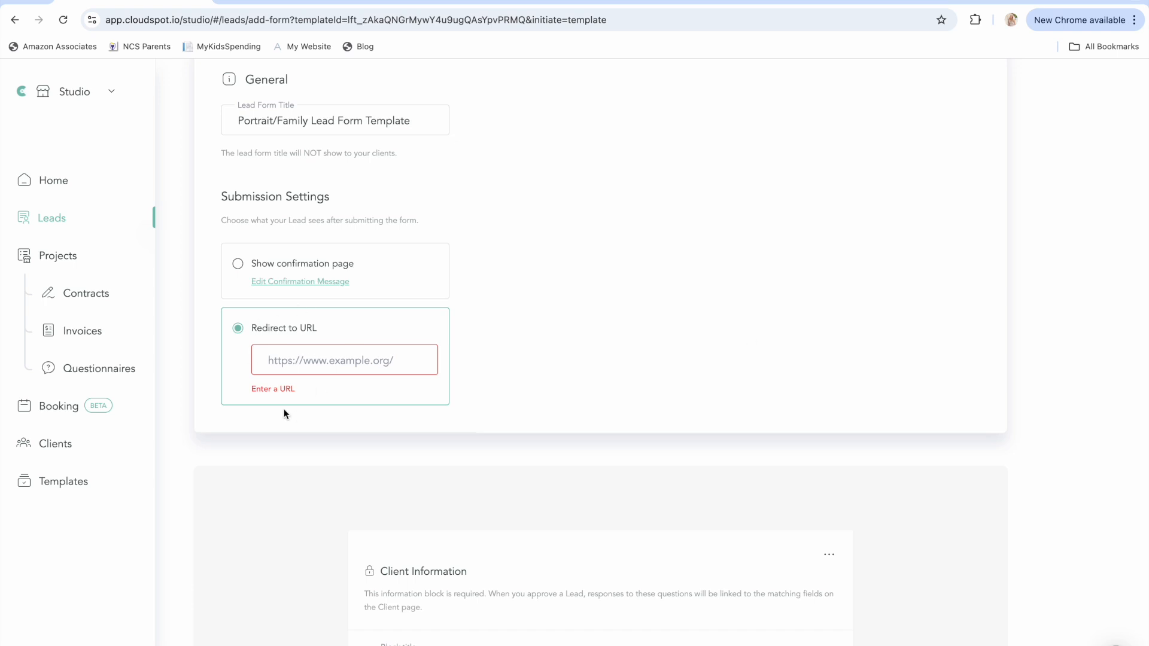
click(237, 270)
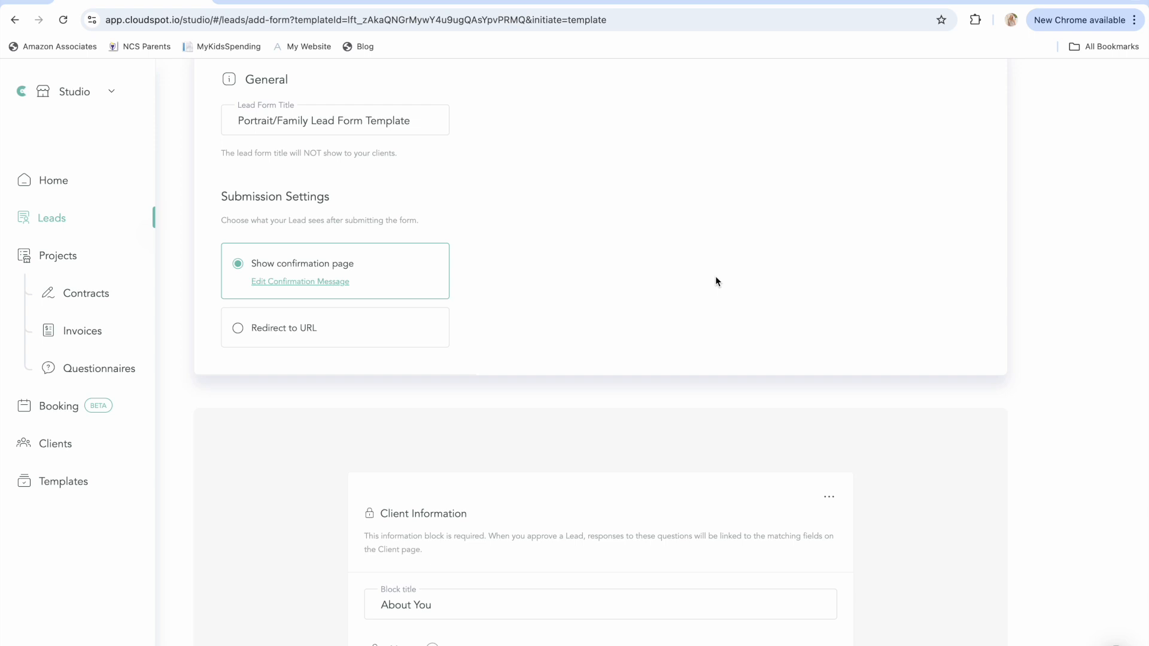
Look through the form's blocks and finish the Client Information block with Telephone Number included
scroll(716, 277, down, 5)
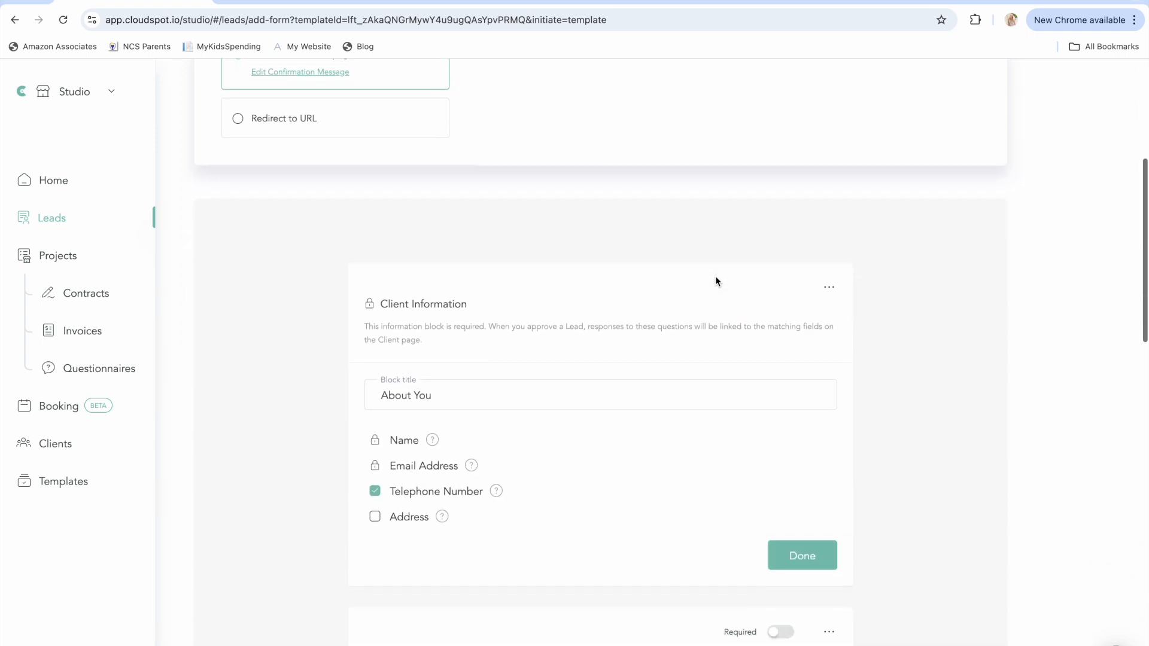
scroll(716, 278, down, 2)
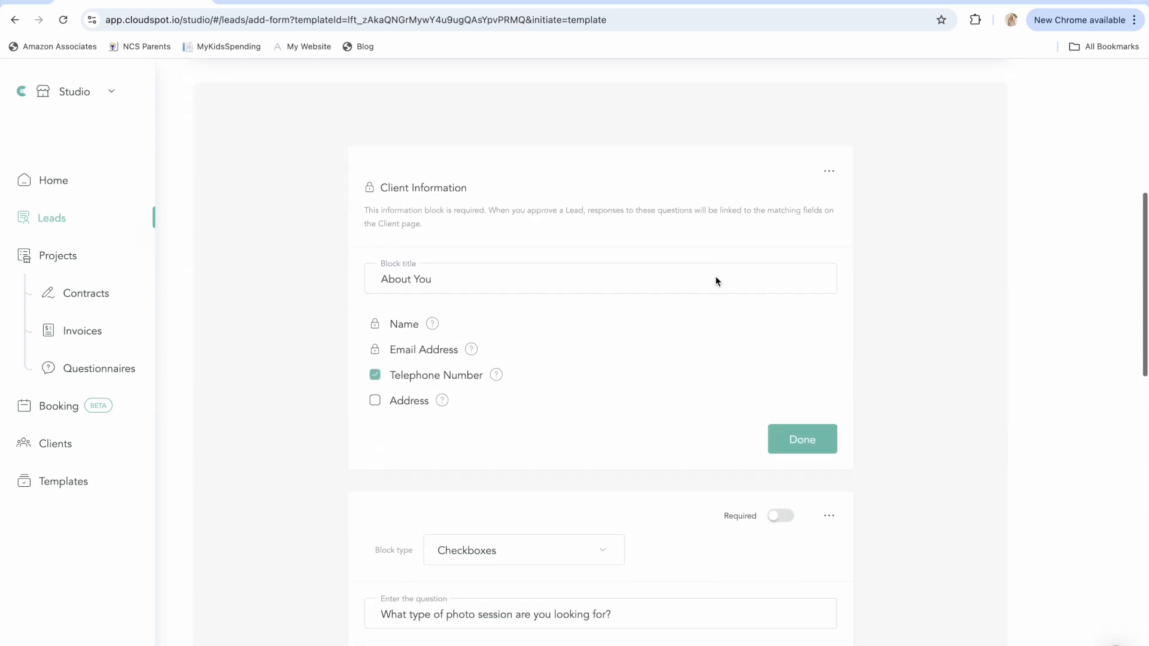
scroll(717, 280, down, 8)
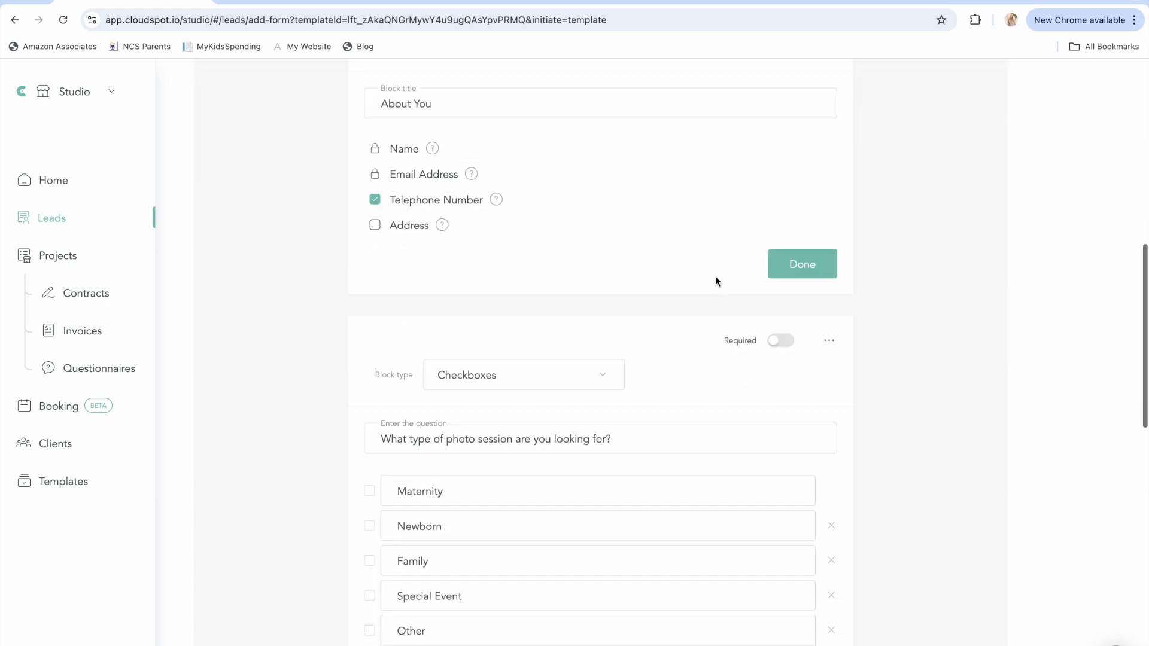
scroll(716, 275, down, 8)
scroll(716, 275, up, 20)
scroll(716, 275, down, 8)
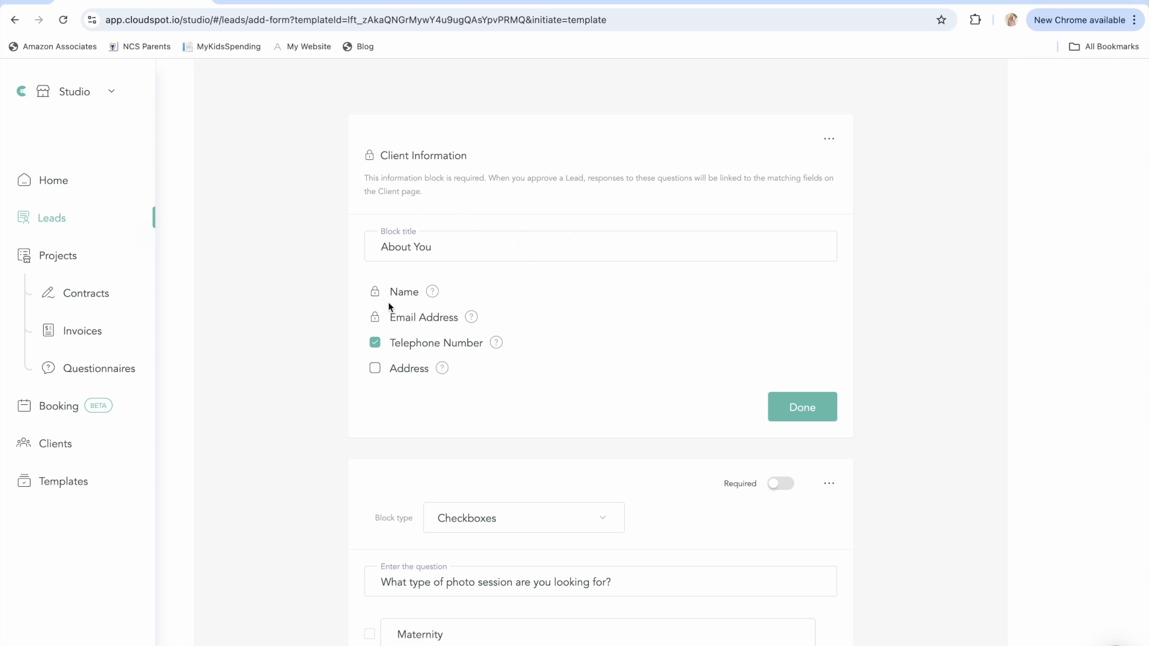
click(378, 347)
click(379, 349)
click(819, 412)
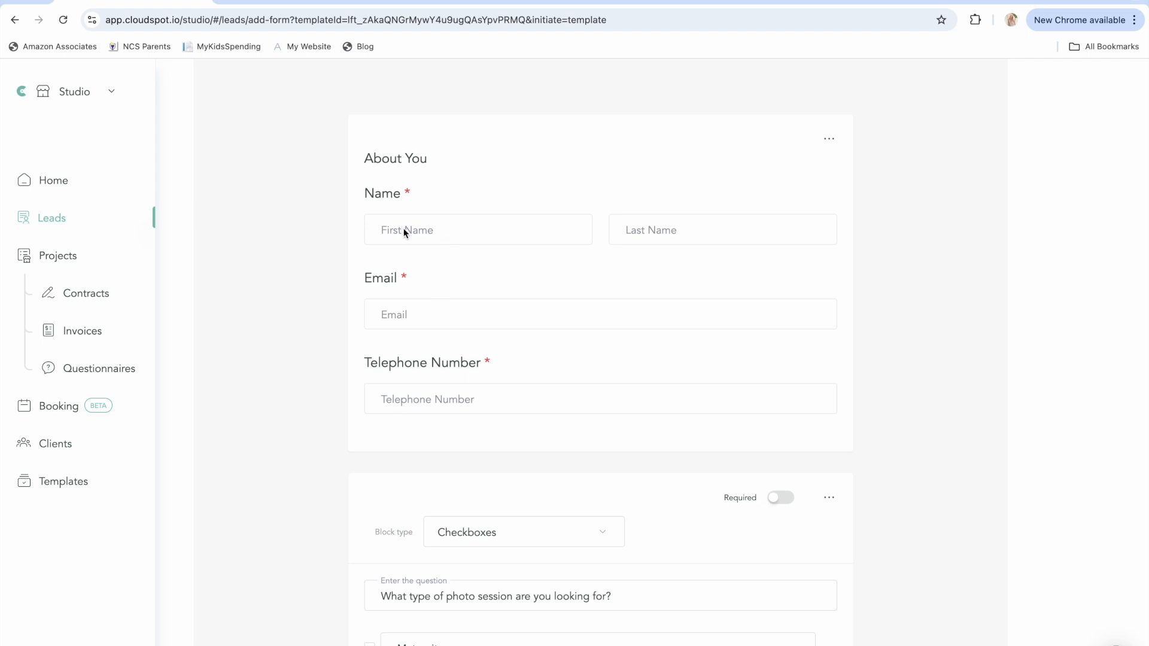
Check the block types available for the photo session type question and finish it as a Checkboxes block
scroll(575, 418, down, 1)
scroll(580, 419, down, 4)
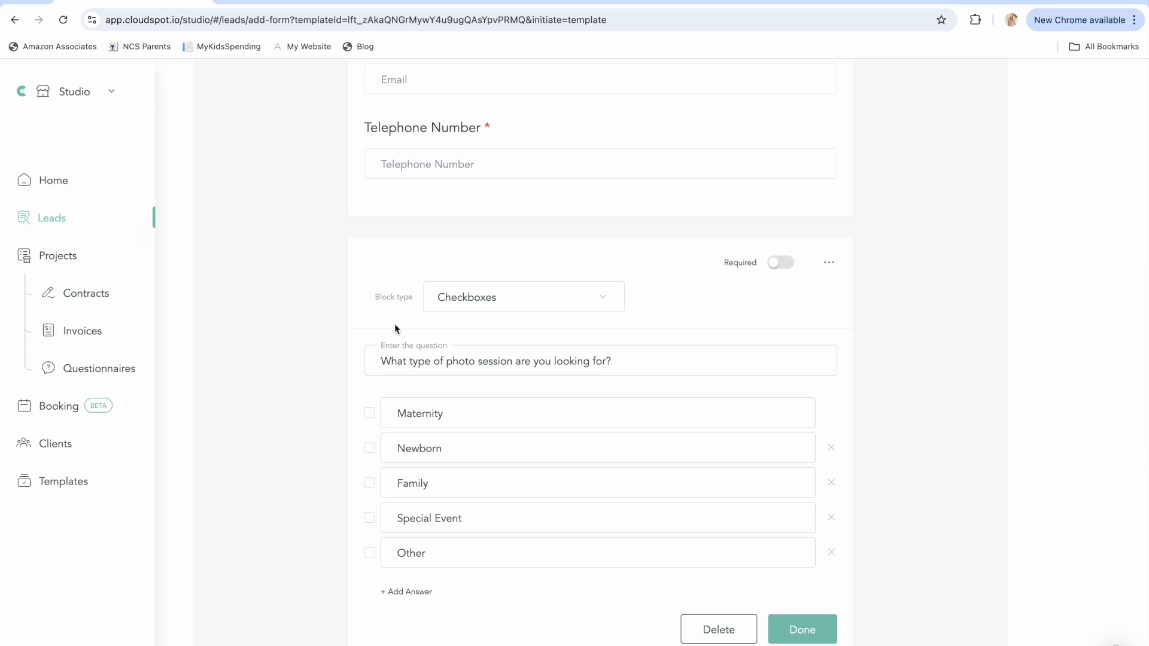
click(467, 293)
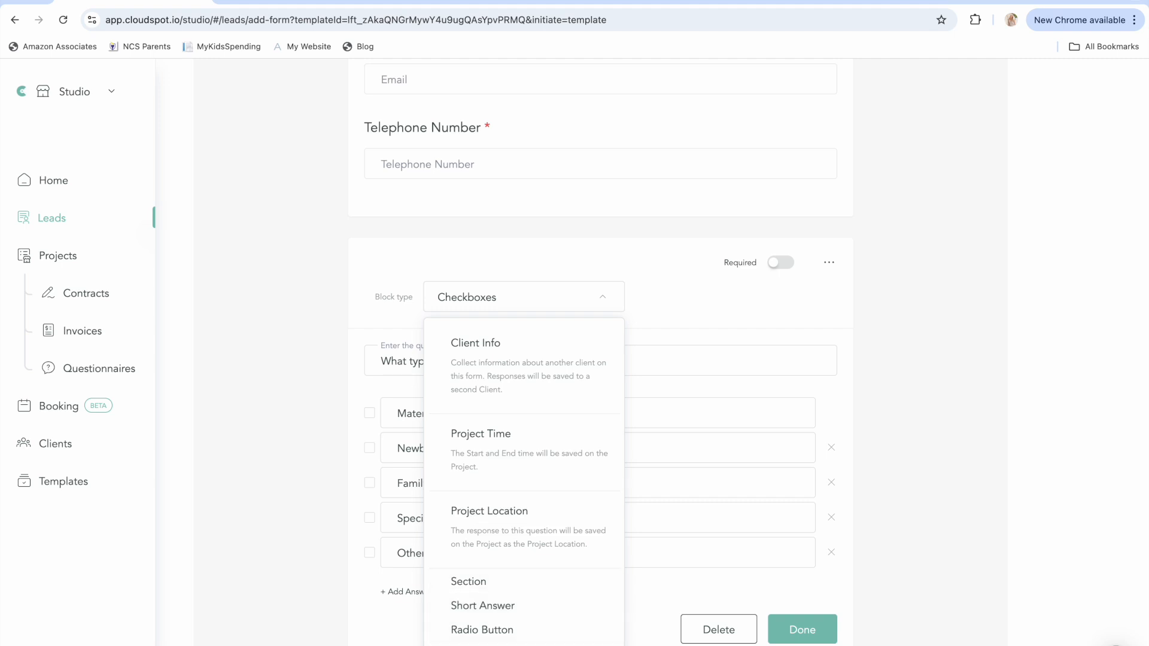
click(815, 305)
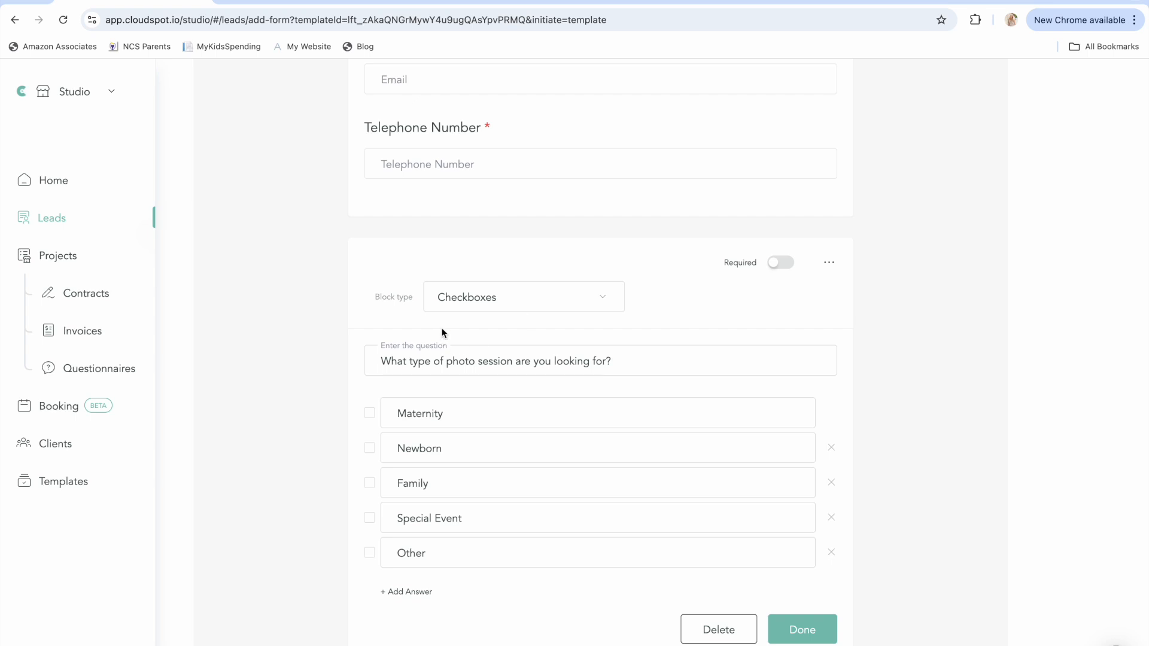
scroll(543, 412, down, 2)
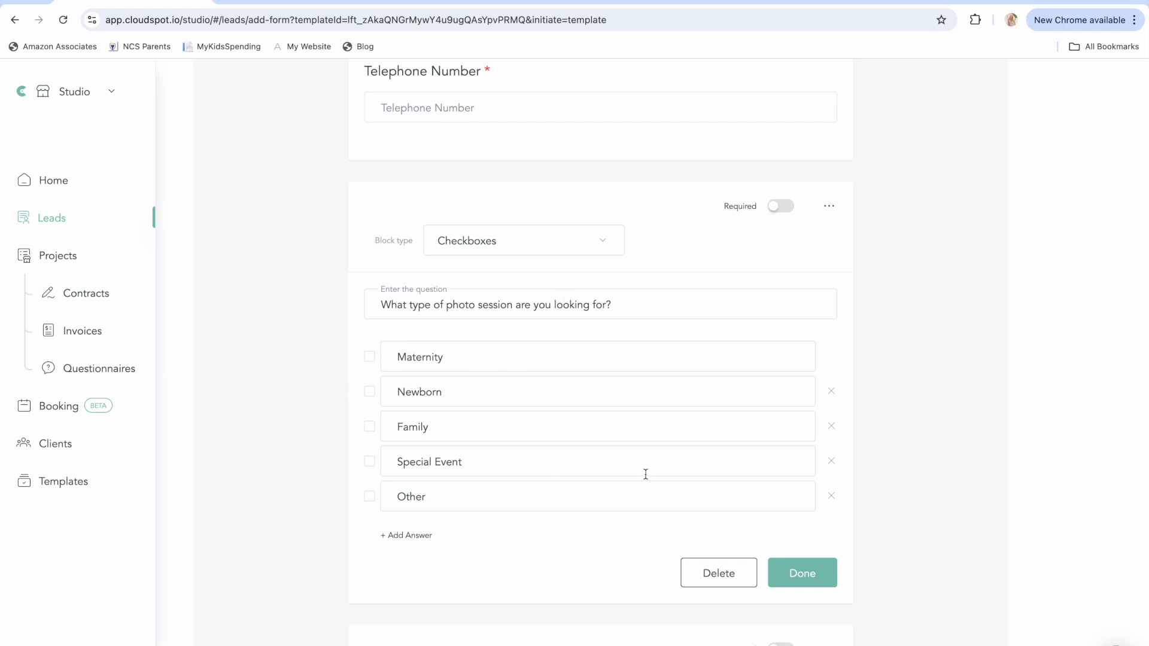
click(812, 571)
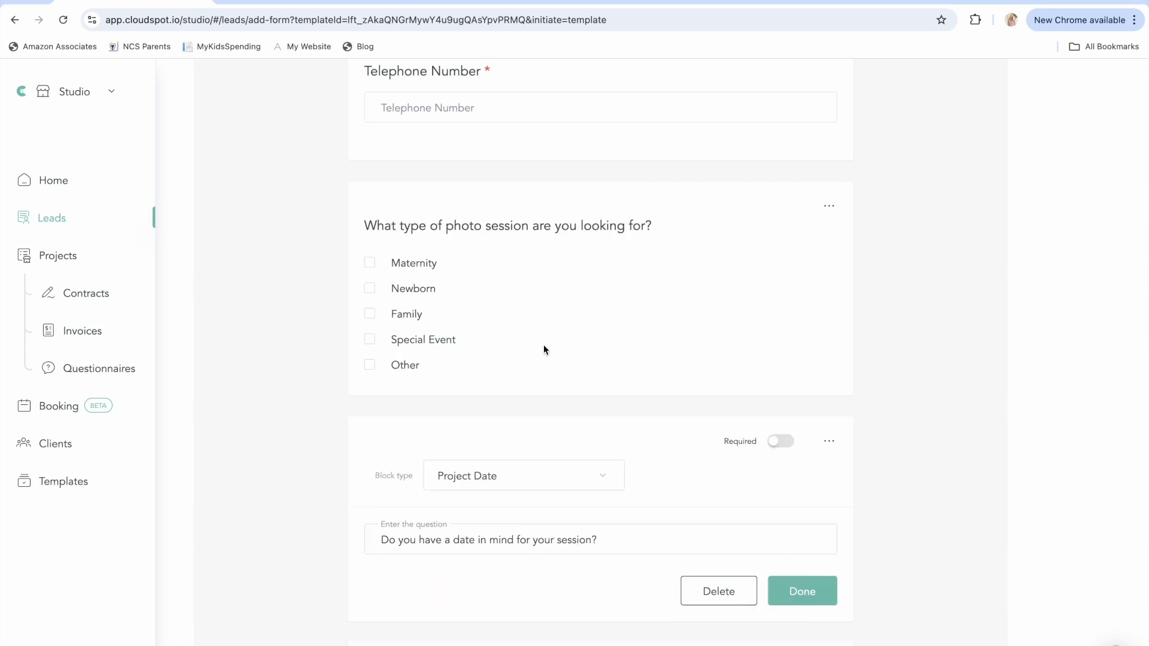
Edit the photo session type question again, make it required and finish the block
click(828, 207)
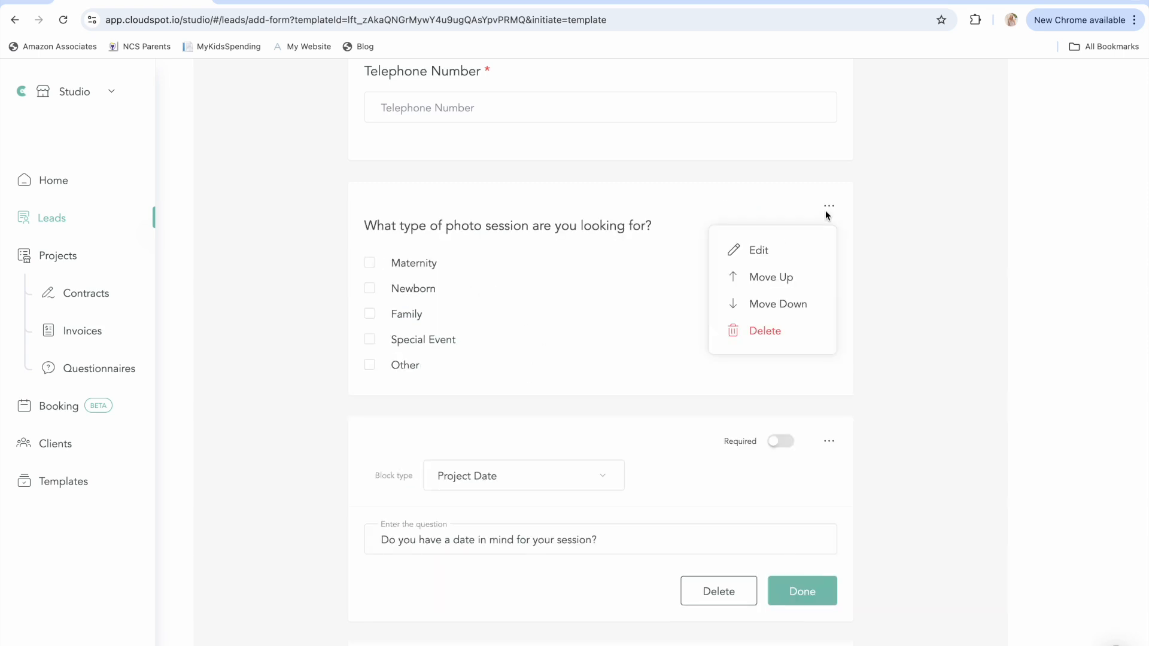
click(788, 249)
click(781, 207)
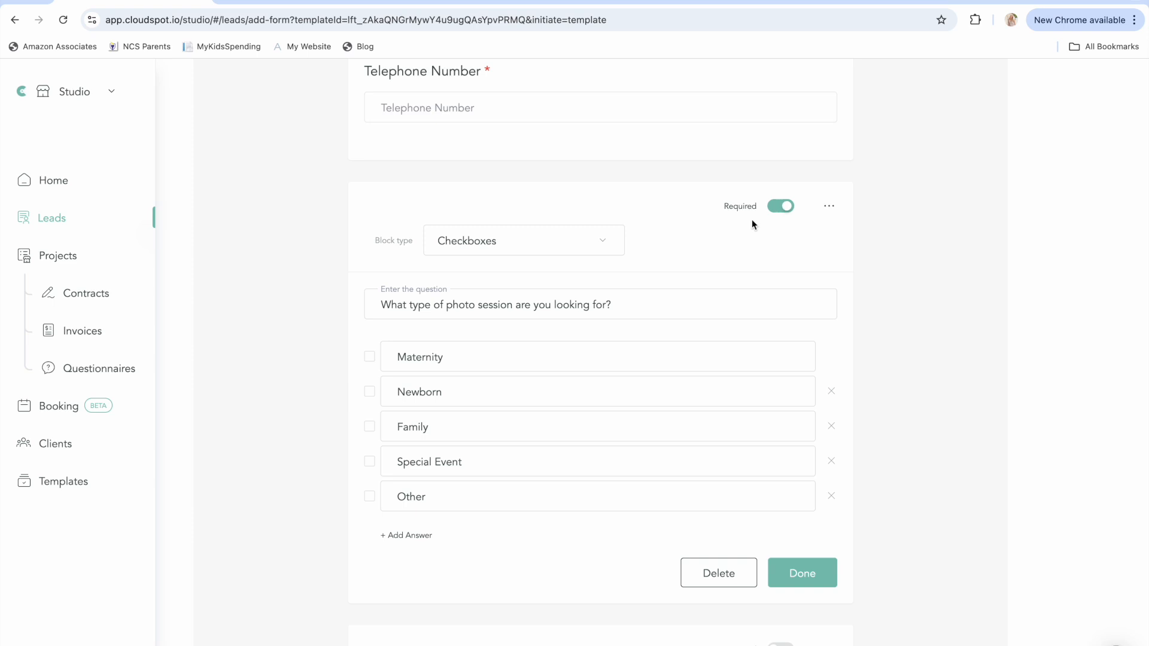
scroll(695, 250, up, 2)
scroll(694, 250, down, 2)
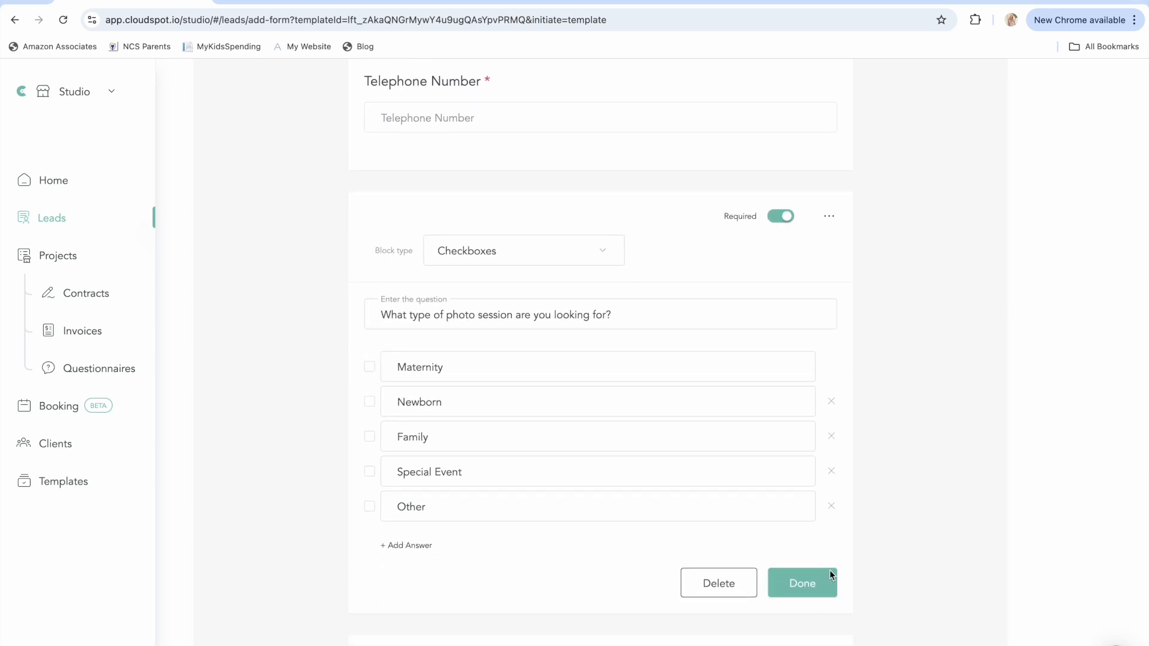
click(802, 591)
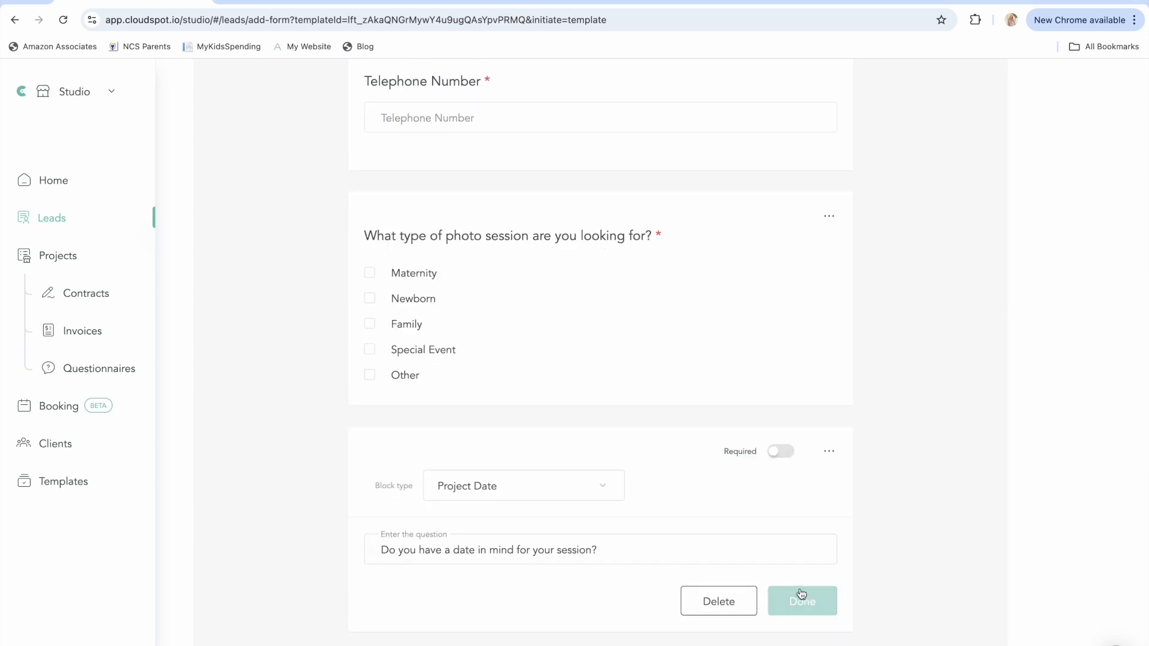
Finish the Project Date block about the preferred session date and review the "How did you hear about us?" drop-down block
scroll(668, 293, down, 3)
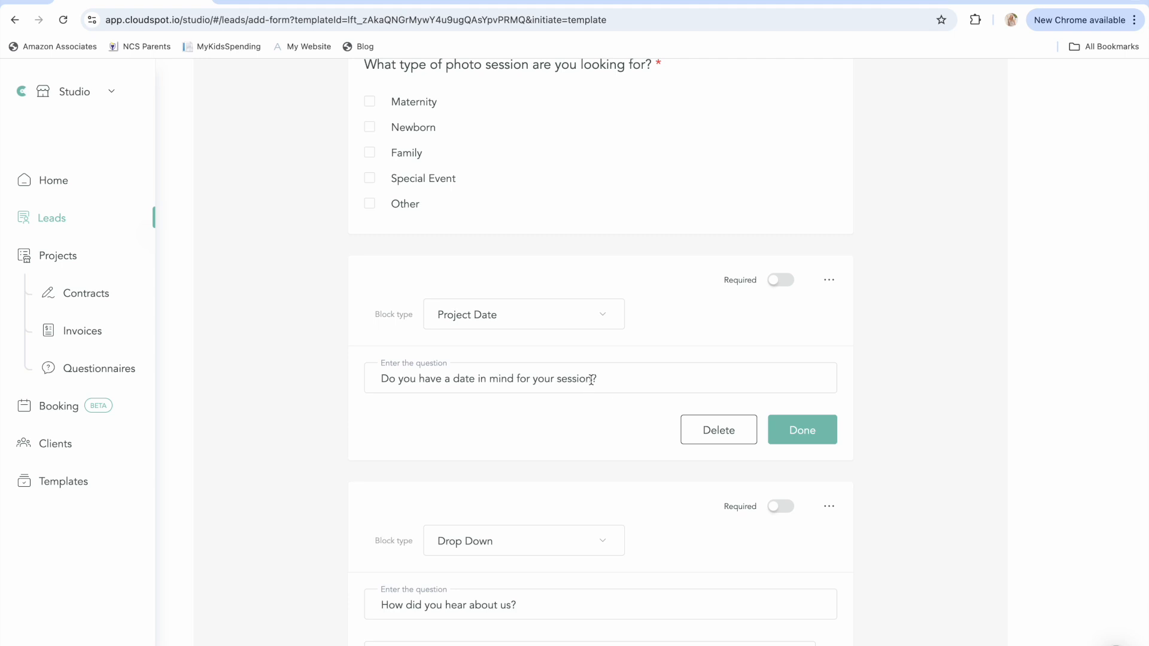
click(801, 431)
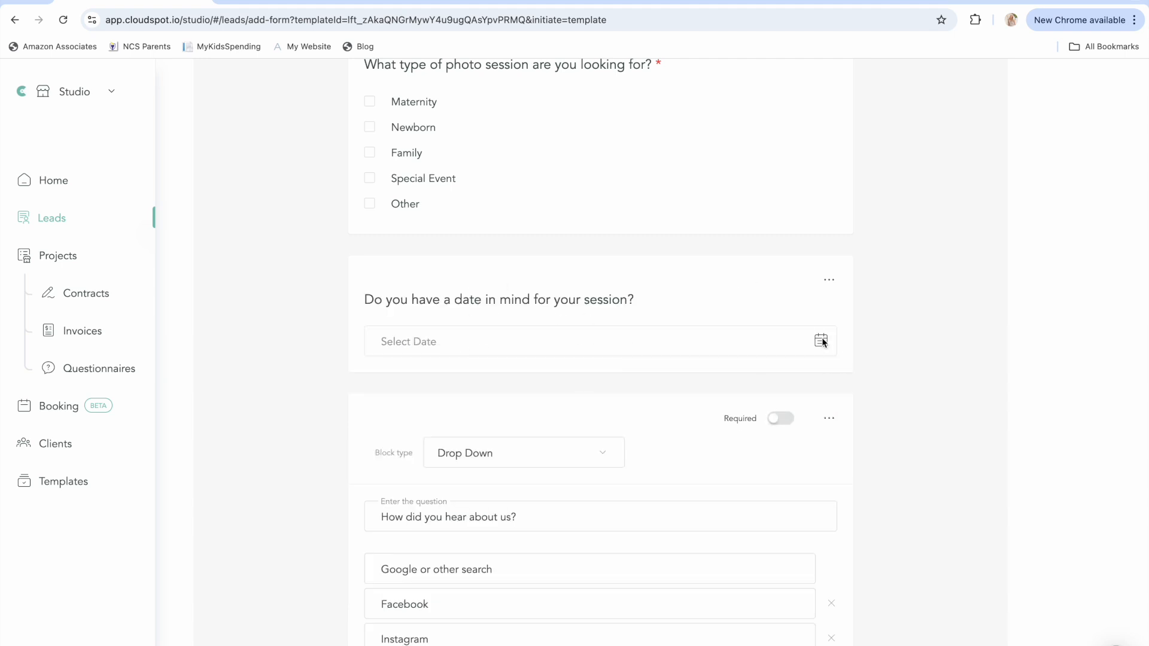
scroll(539, 376, down, 2)
scroll(537, 371, down, 2)
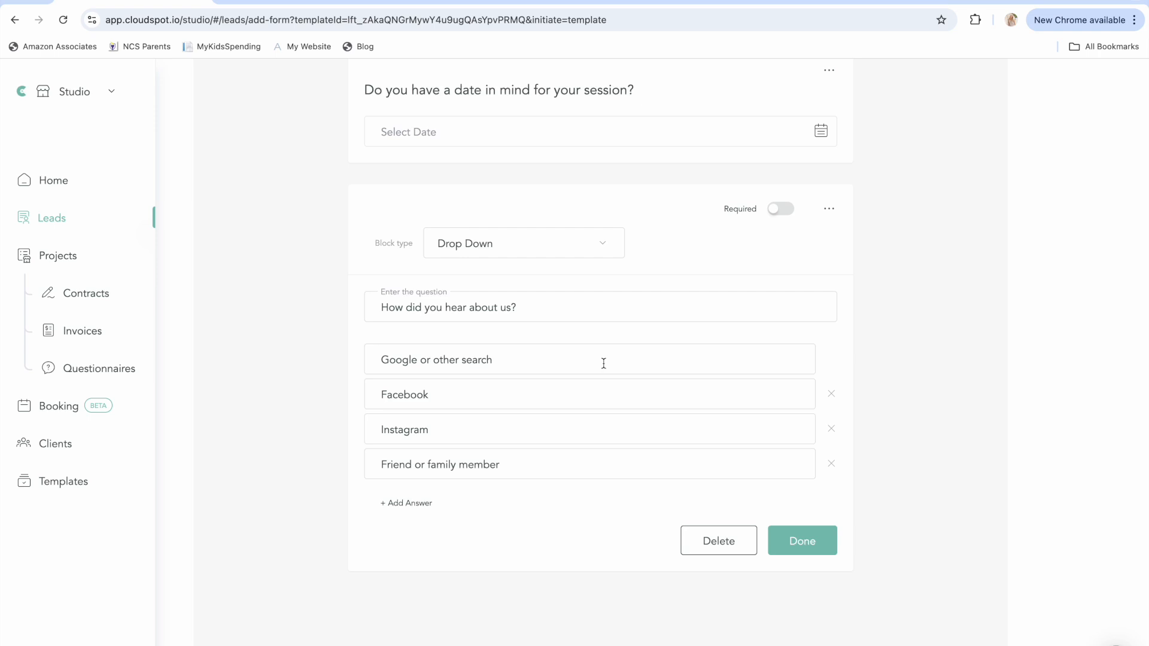
Leave the new form unsaved, return to the Leads page and open the Main Template lead form
scroll(603, 363, up, 10)
click(57, 220)
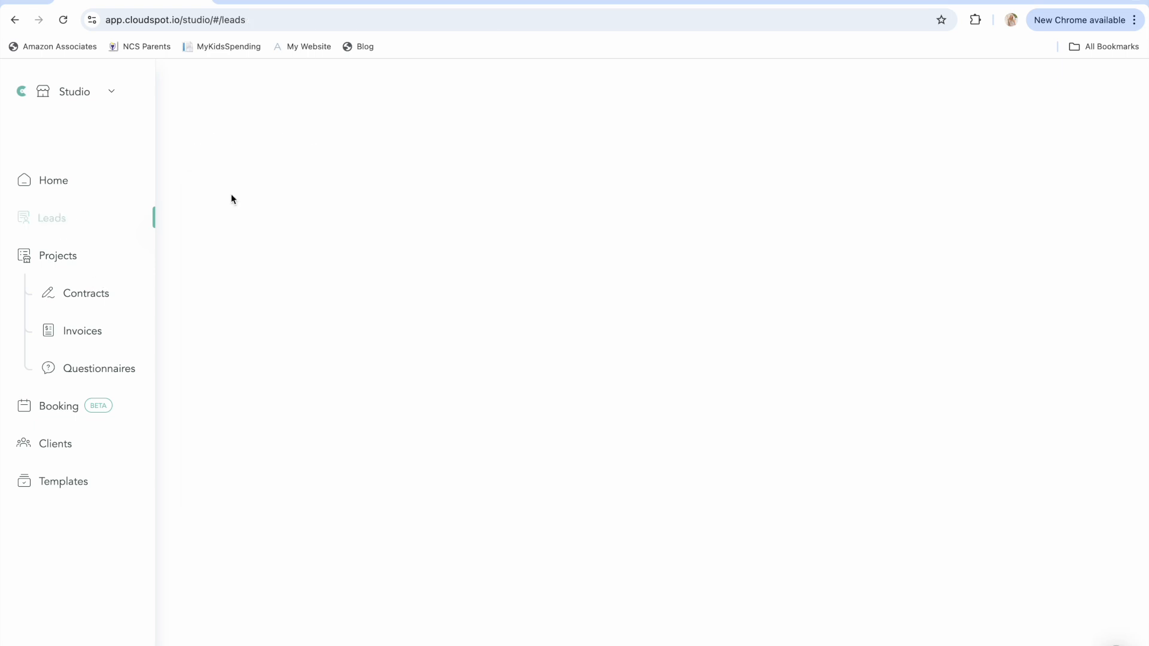
click(293, 182)
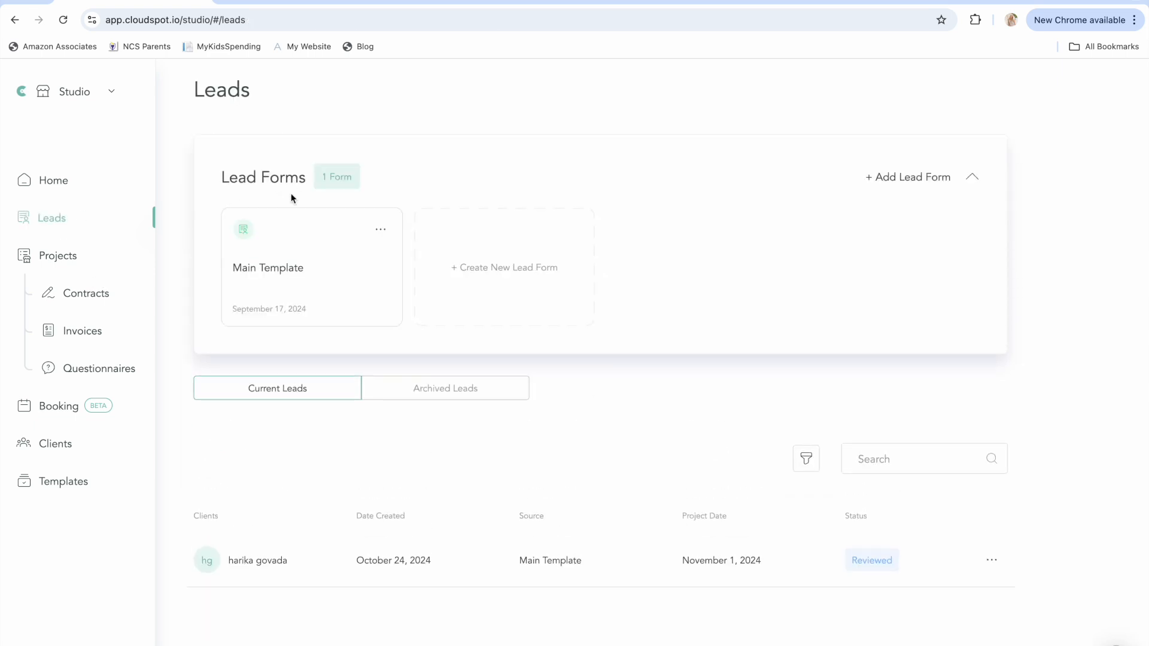
click(291, 281)
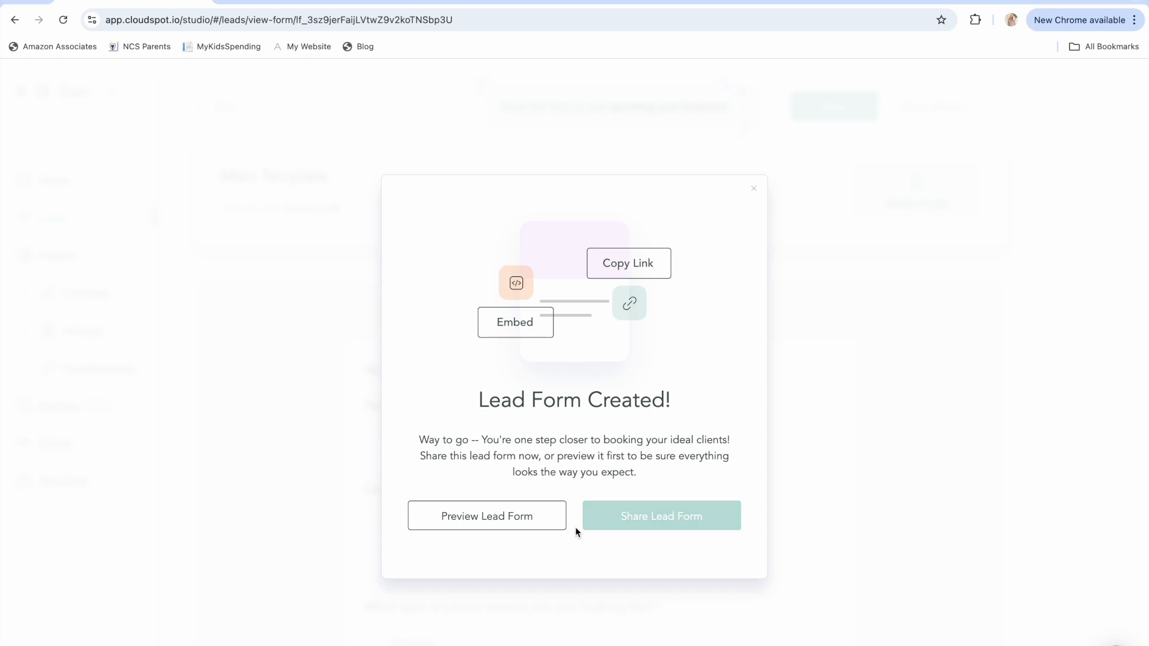
Dismiss the lead-form-created message and review the questions in the Main Template form
click(756, 192)
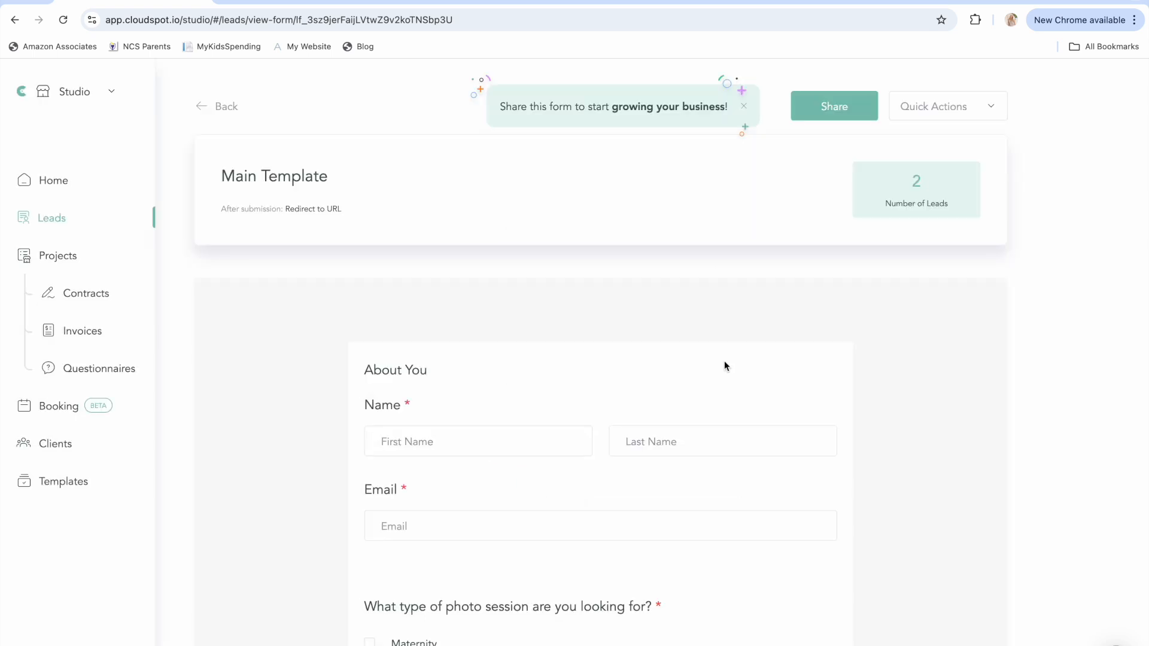
scroll(724, 362, down, 2)
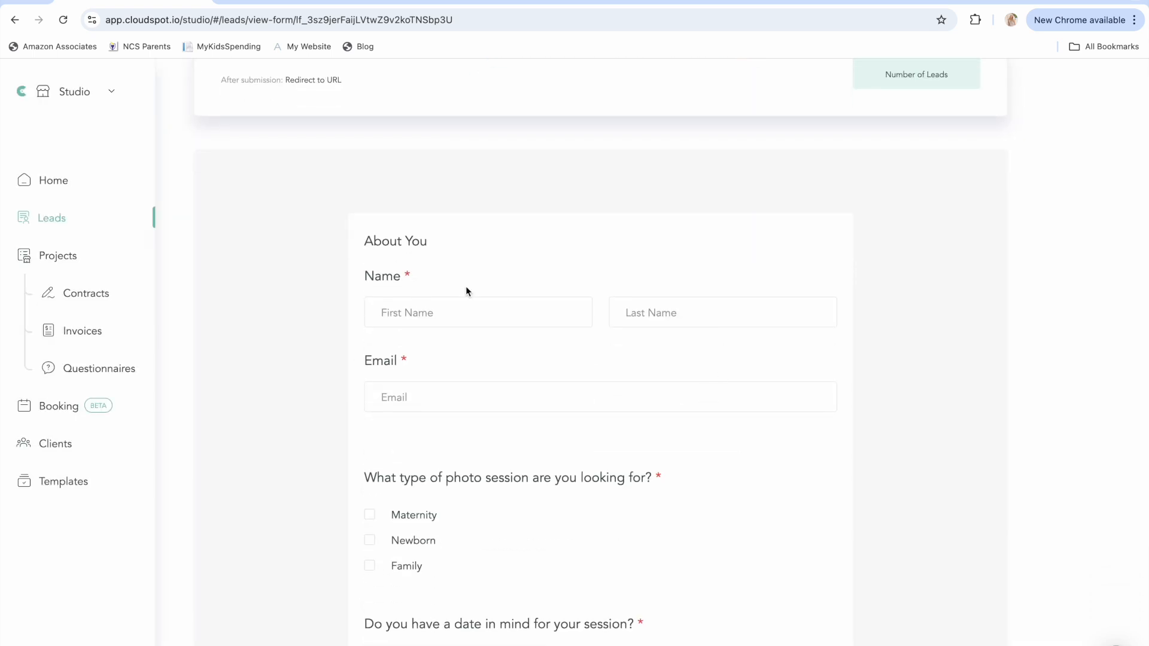
scroll(497, 398, down, 2)
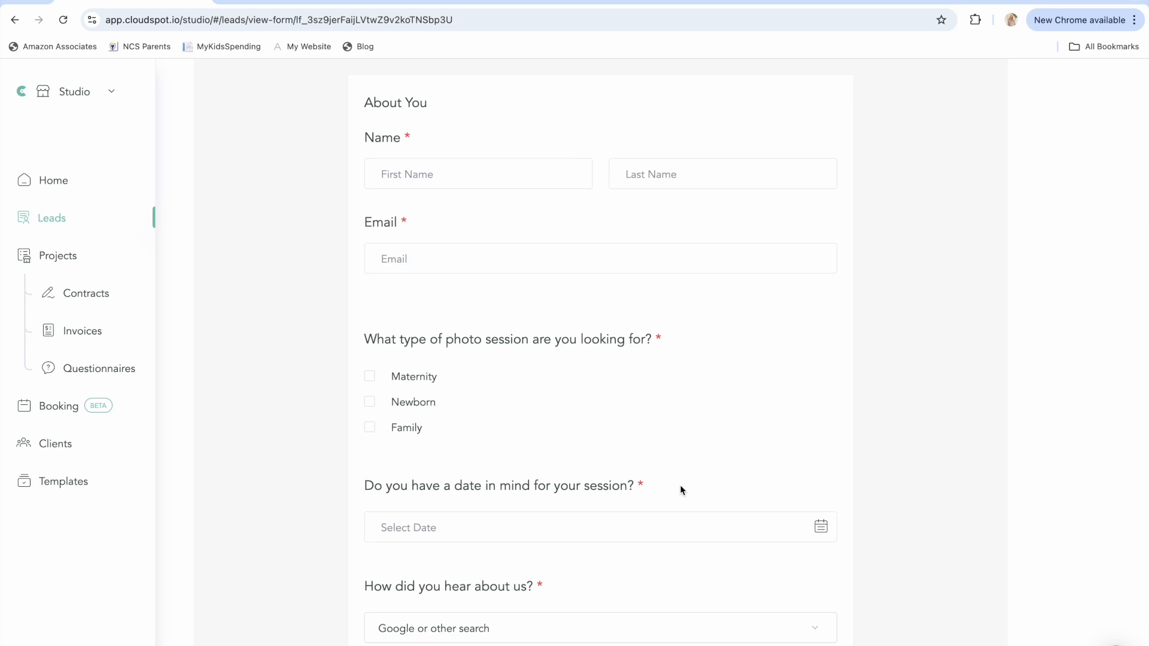
scroll(680, 485, down, 2)
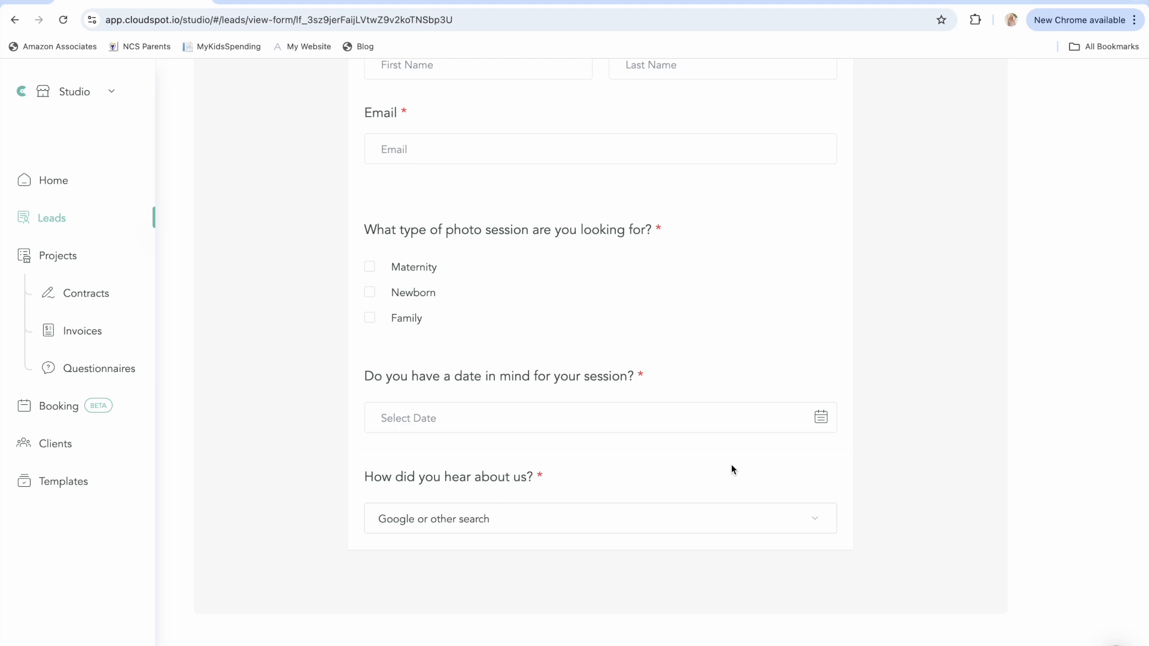
scroll(731, 465, up, 5)
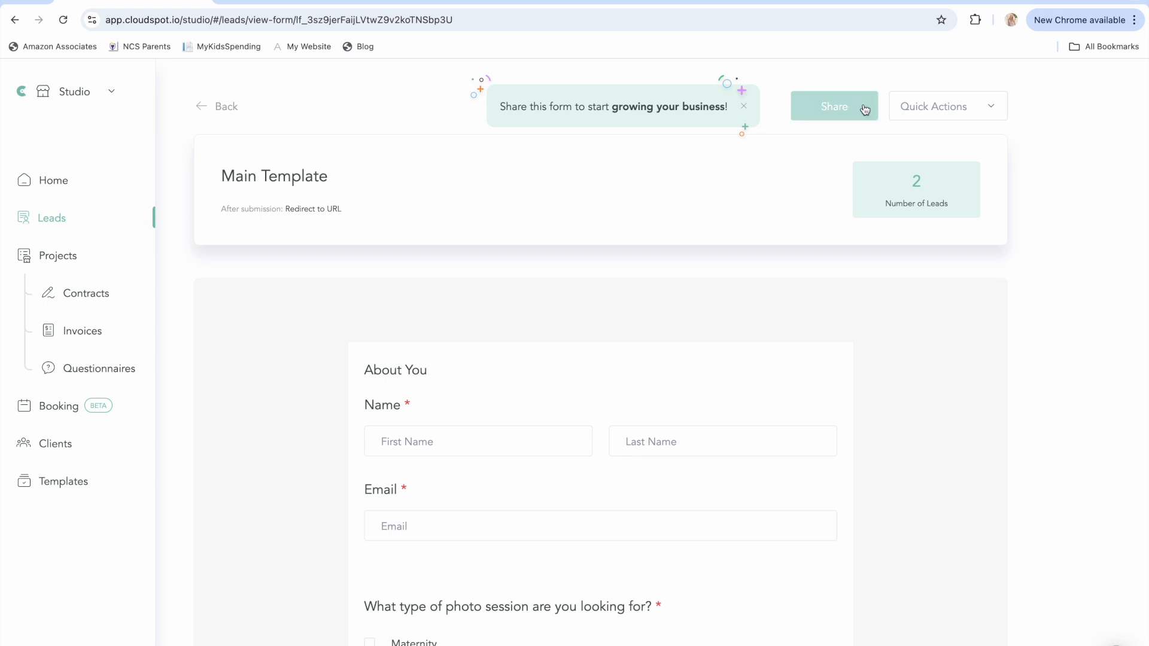
Open the sharing options for the Main Template lead form
click(846, 110)
drag(406, 308, 716, 331)
click(658, 347)
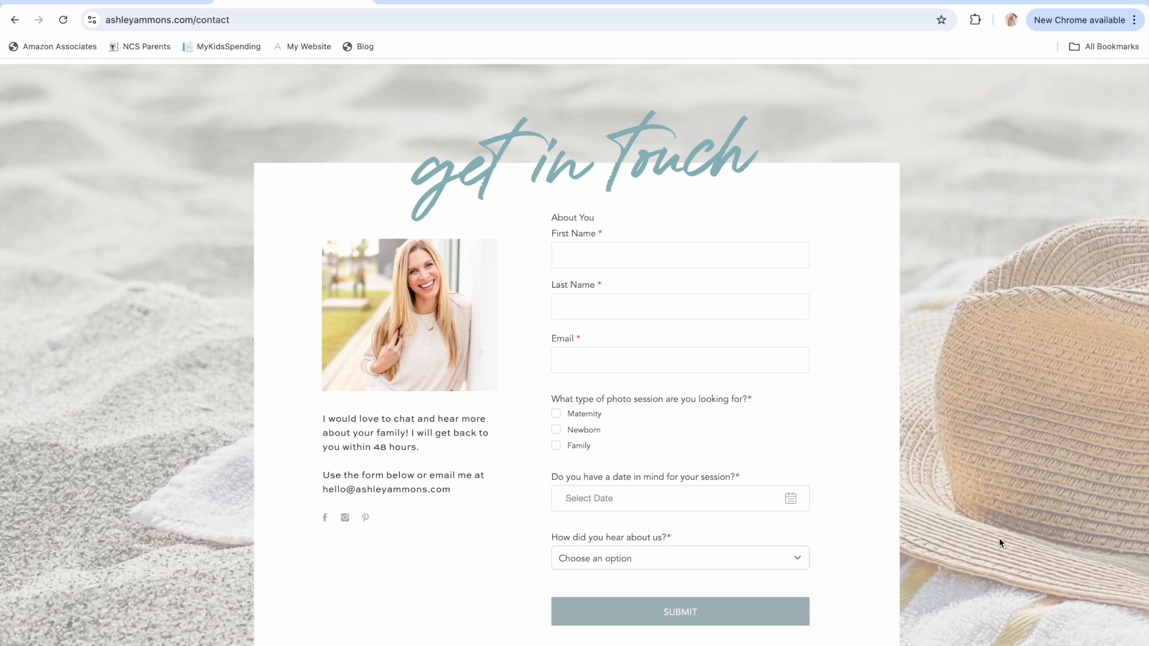
On the website contact page, submit the form with the client's name, e-mail, Family session, date 11/17/2024 and a referral source
click(693, 263)
click(672, 298)
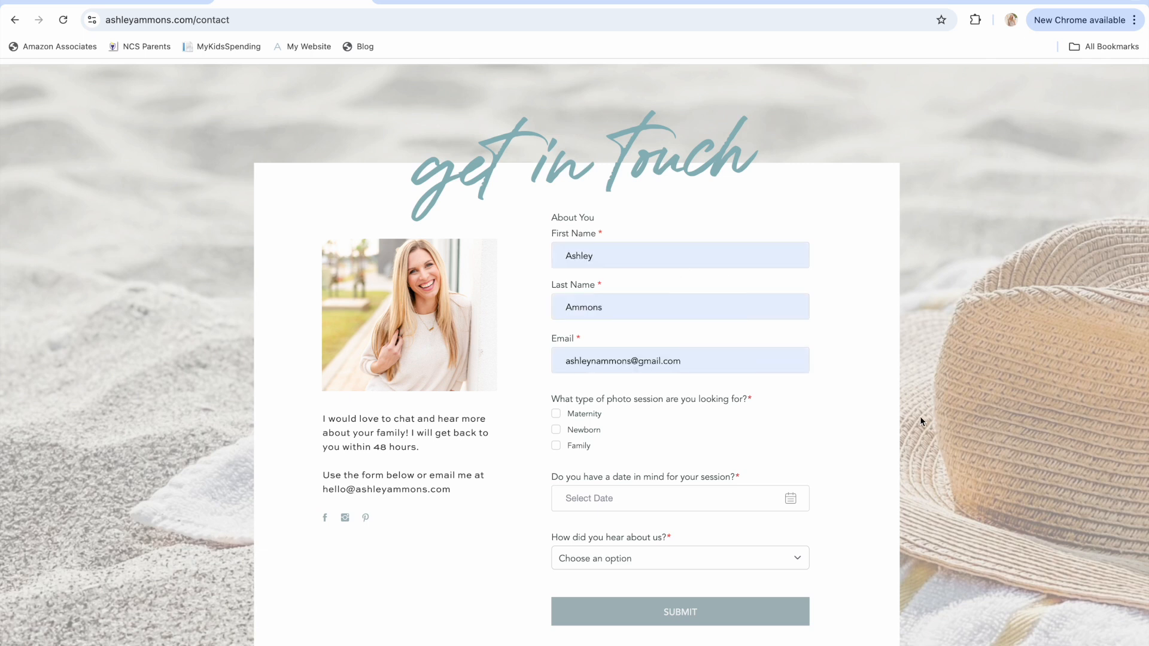
scroll(921, 415, down, 1)
click(556, 417)
click(648, 484)
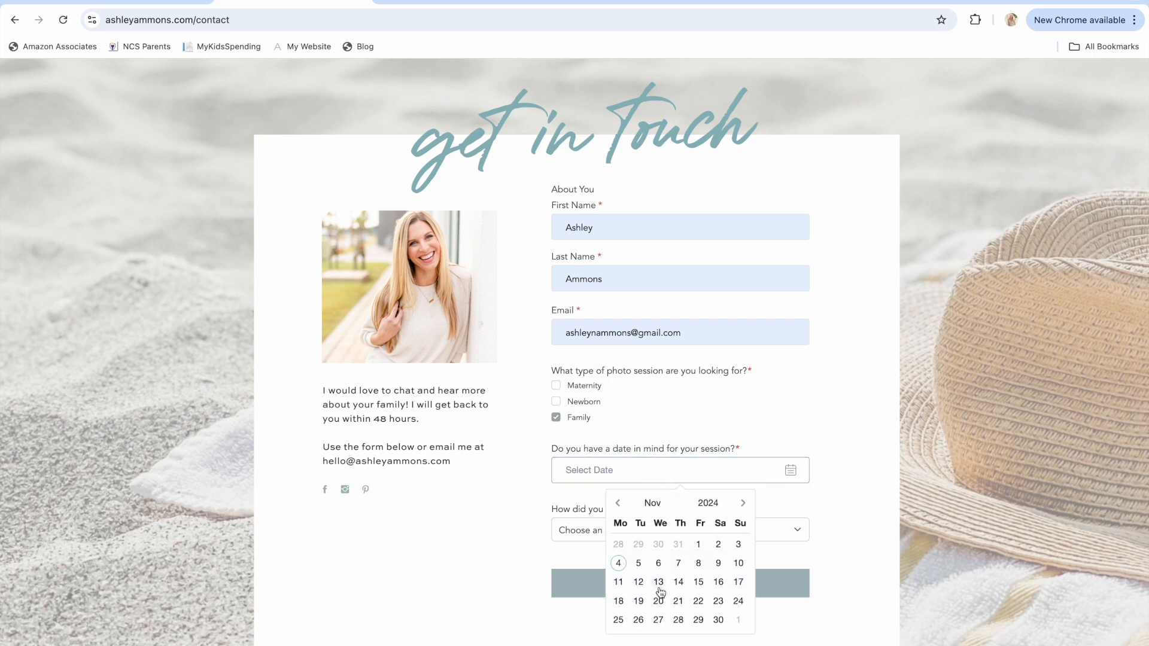
click(738, 583)
click(649, 529)
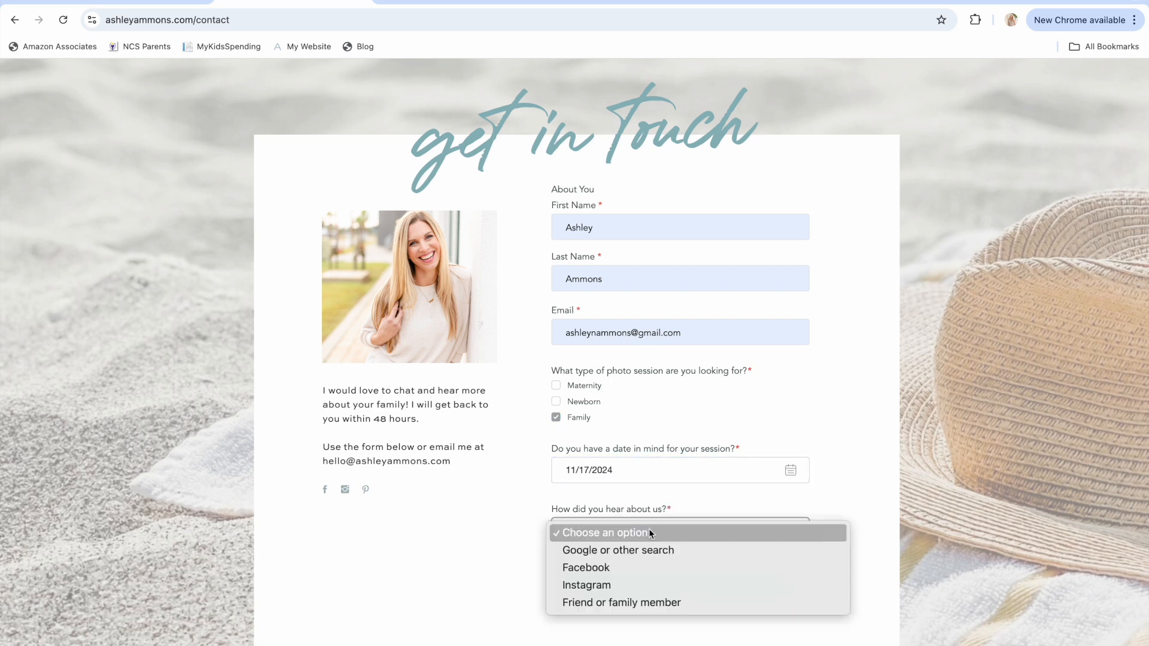
click(667, 596)
click(674, 590)
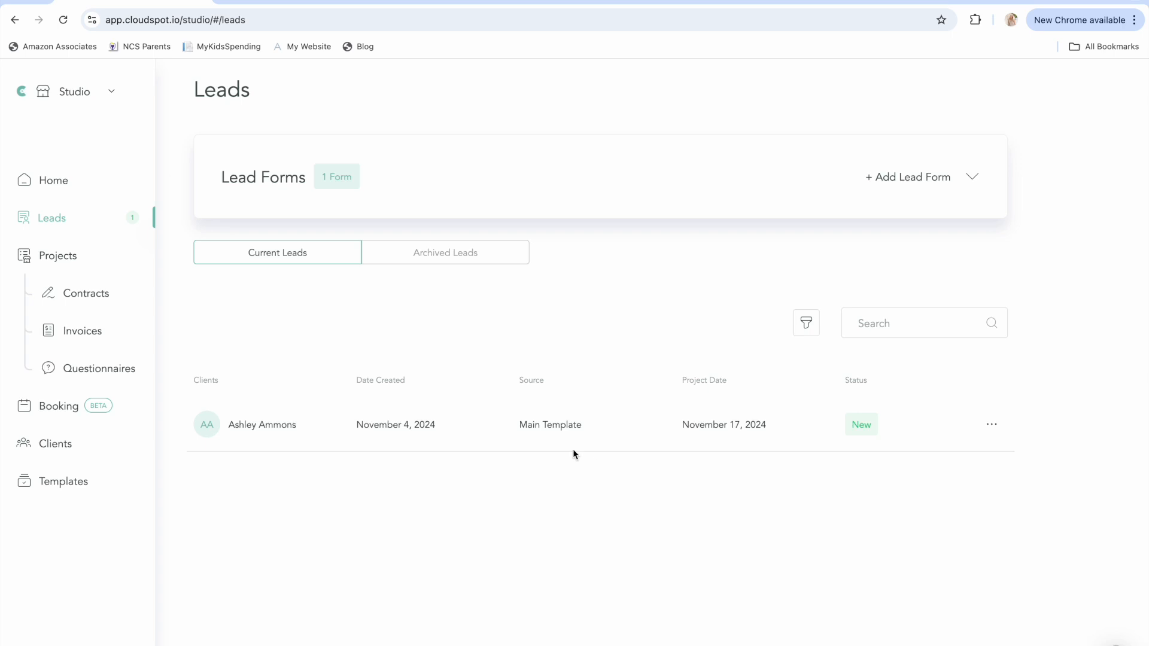
Open the newly received lead from the Main Template form and review its submitted answers
click(549, 441)
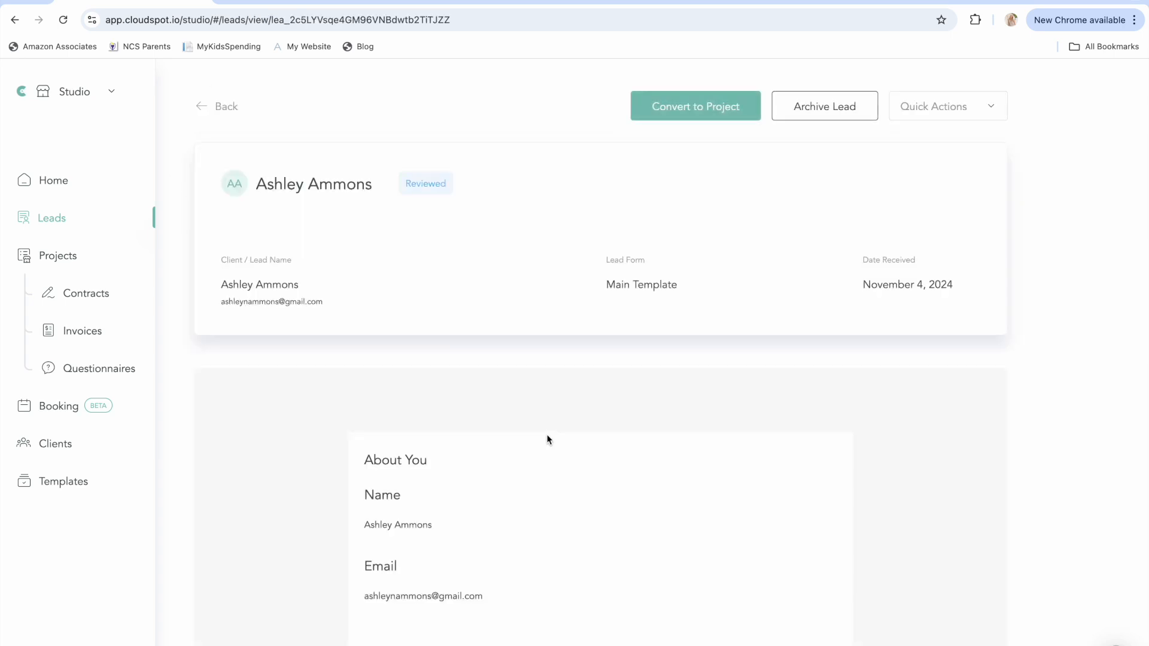
scroll(547, 439, down, 5)
scroll(547, 439, down, 2)
scroll(547, 439, up, 2)
scroll(547, 440, up, 5)
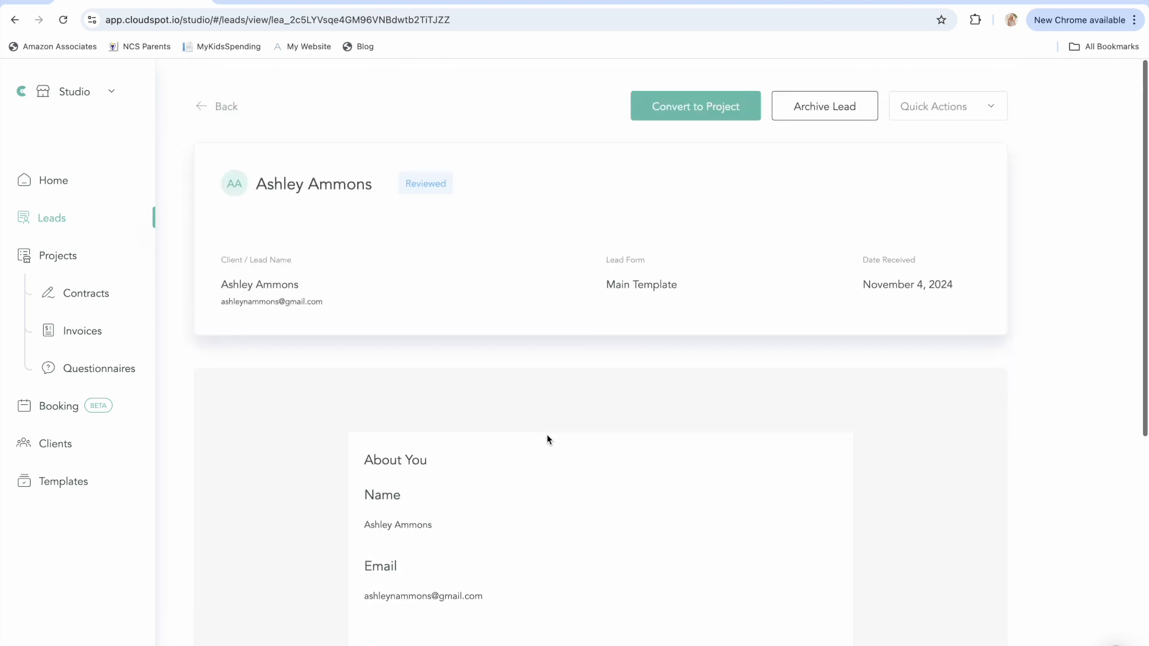
click(693, 118)
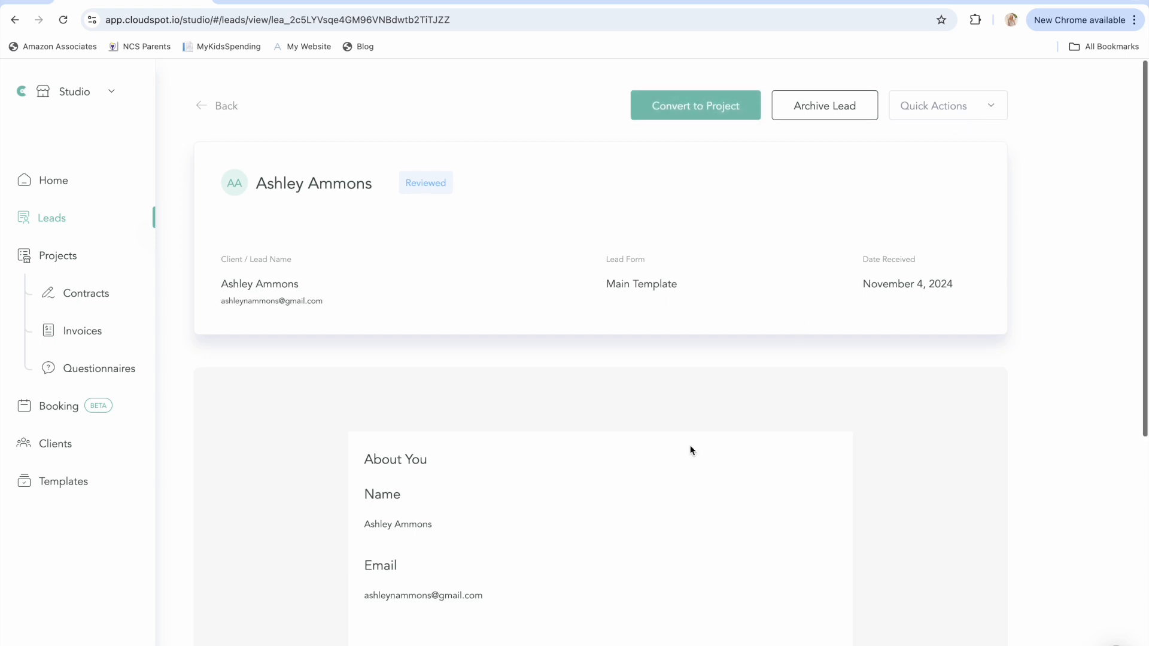
scroll(691, 450, down, 3)
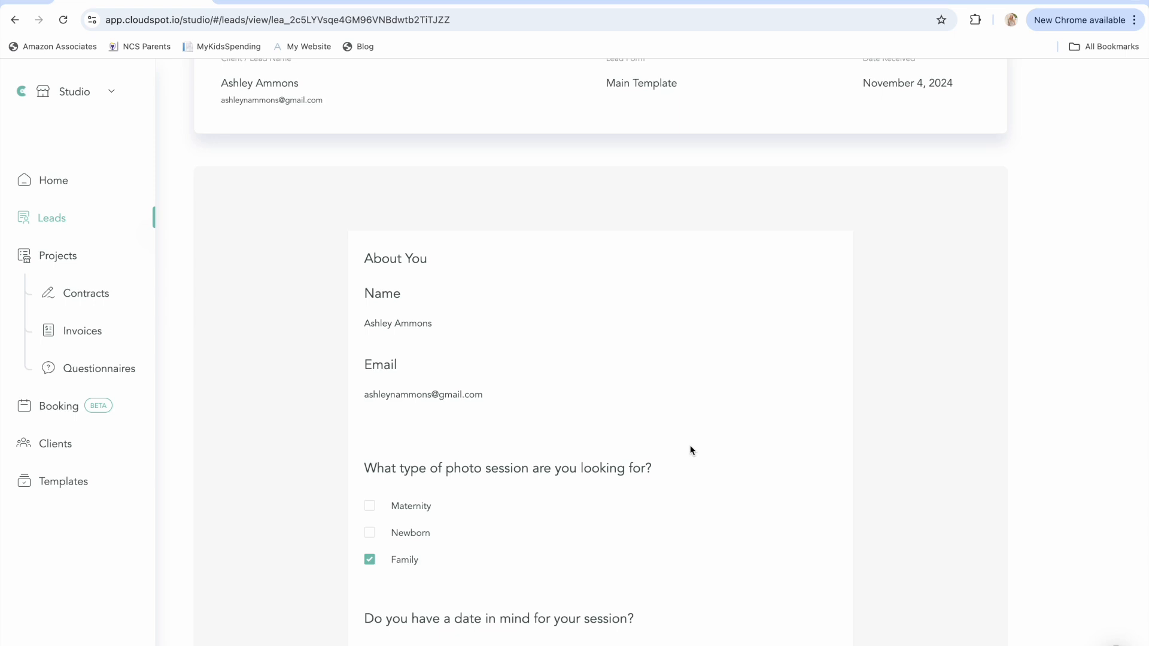
scroll(690, 450, up, 4)
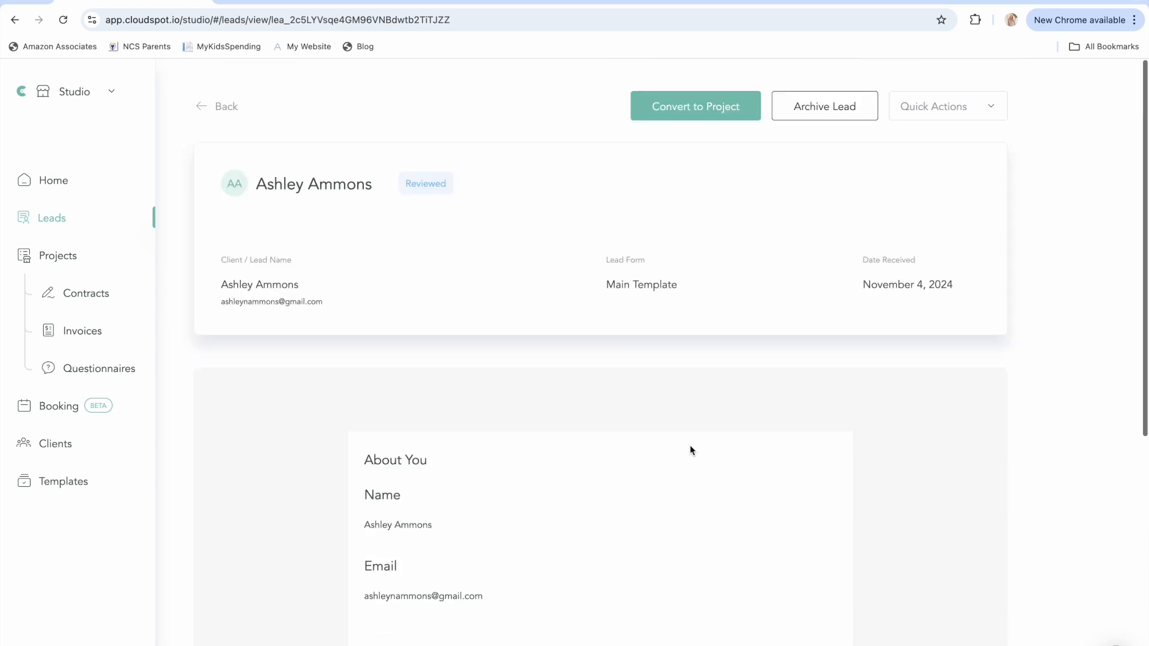
Start an email to the lead and replace its body text with "Hey!" and "What kinda session you want?!?!"
click(937, 107)
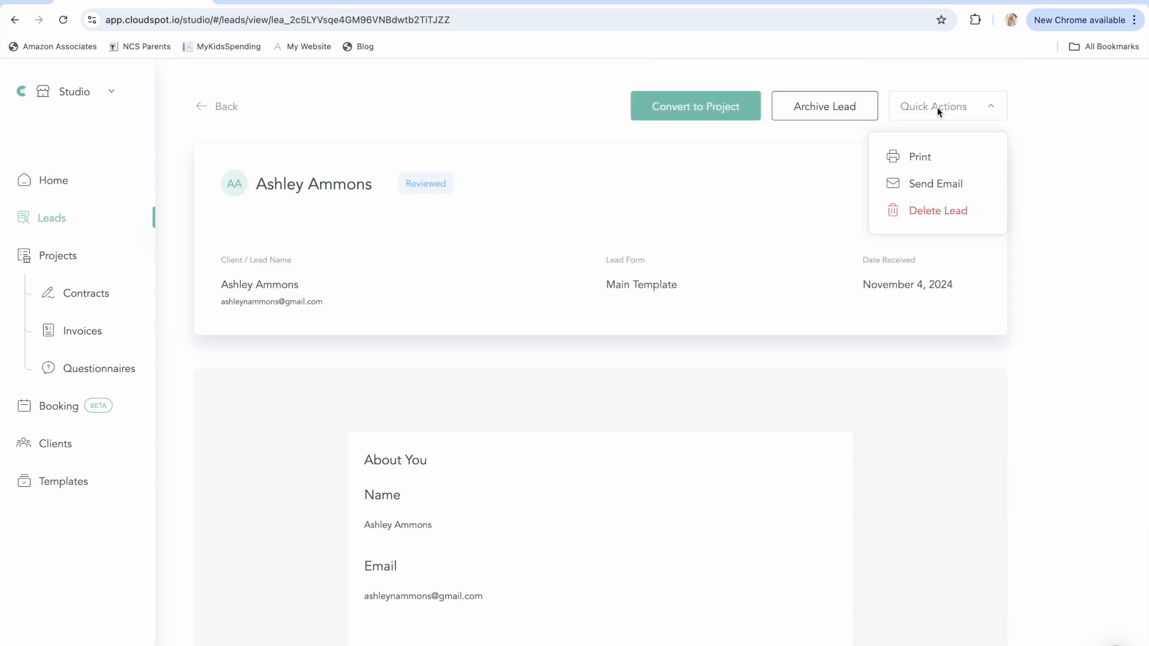
click(936, 183)
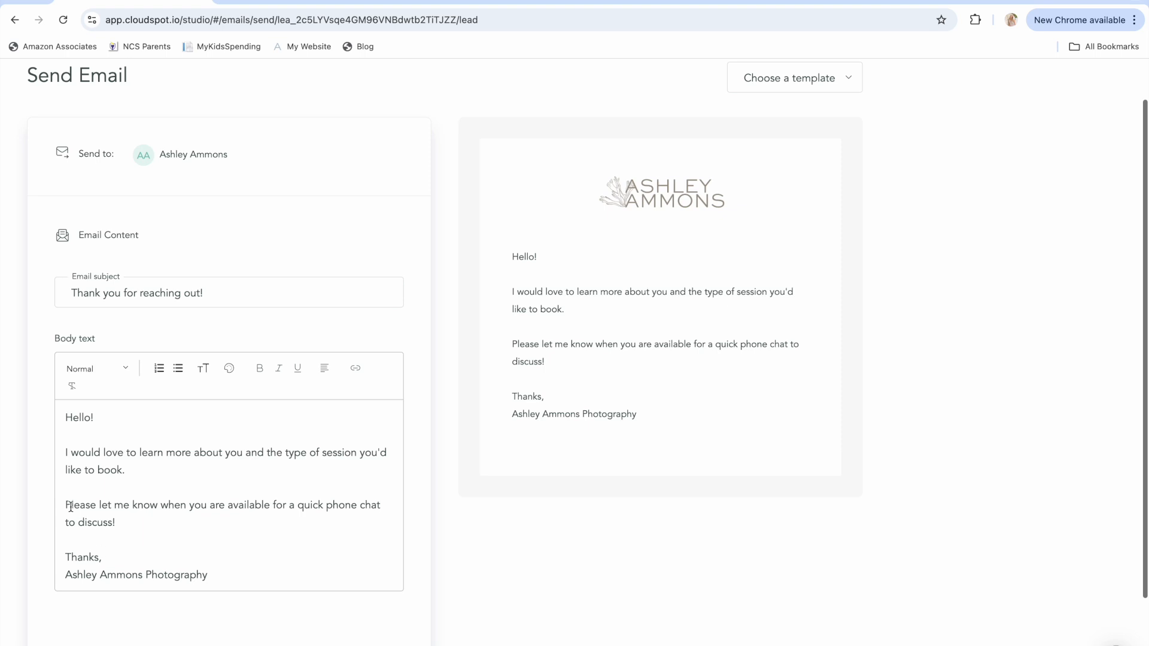
scroll(218, 508, down, 3)
drag(218, 460, 61, 307)
text(Hey )
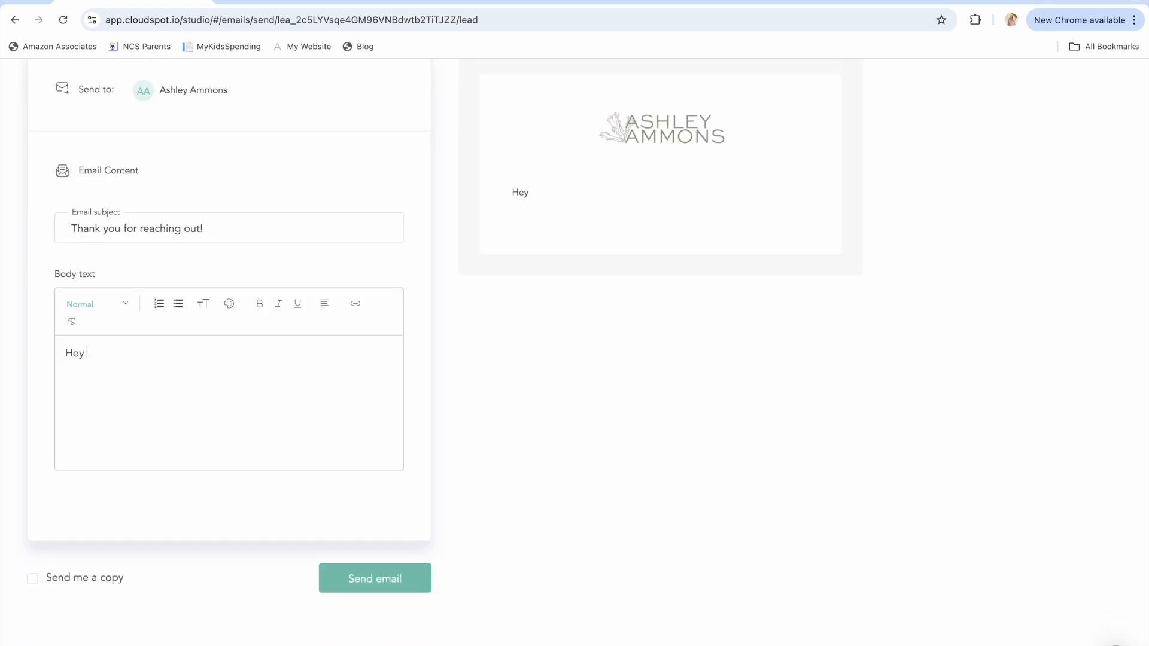
text(!)
key(Return)
key(Return)
text(What kinda sen)
text(sio)
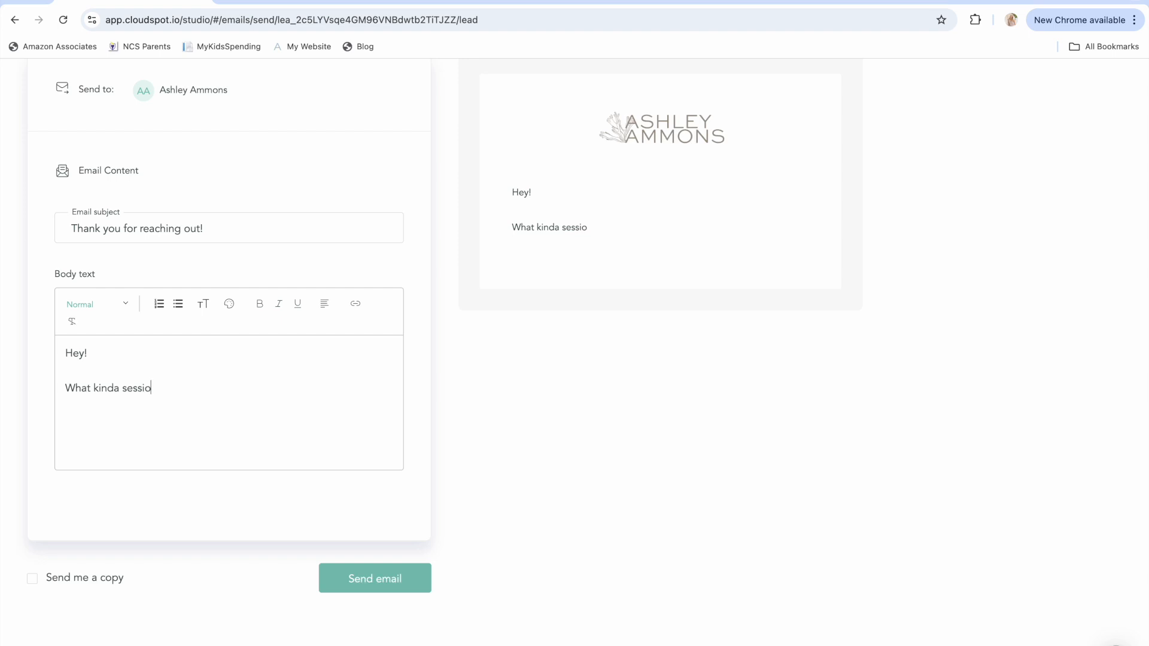
text(n you want?!?!)
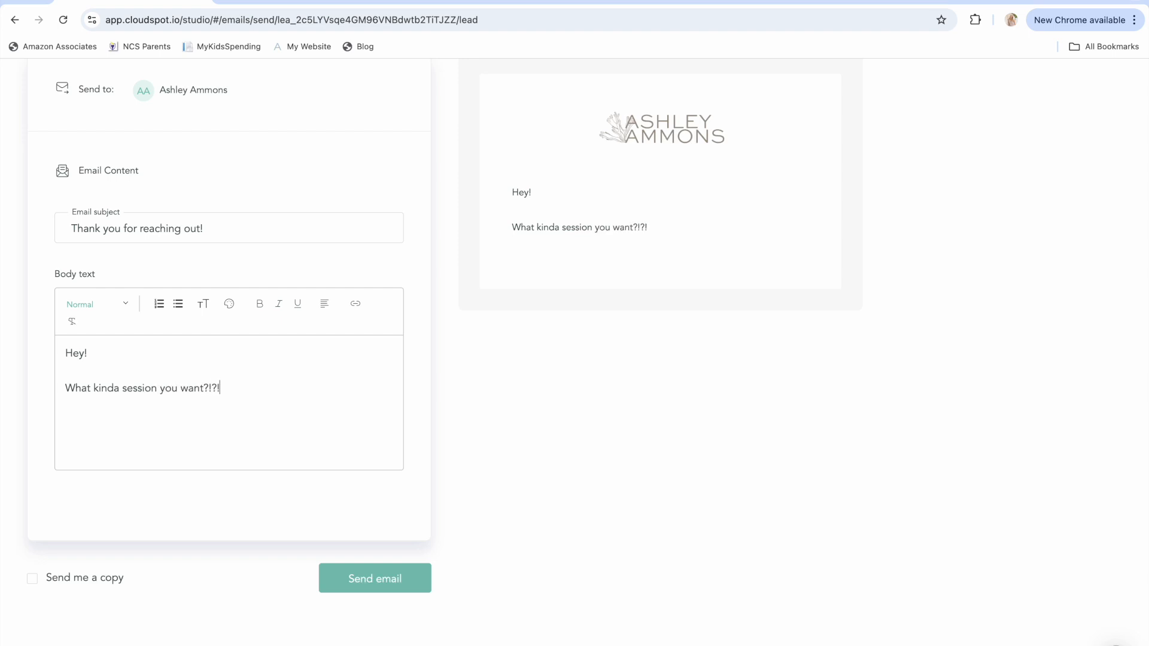
Leave the email draft, return to the lead and convert it to a project
click(381, 578)
scroll(161, 399, up, 2)
scroll(191, 537, down, 1)
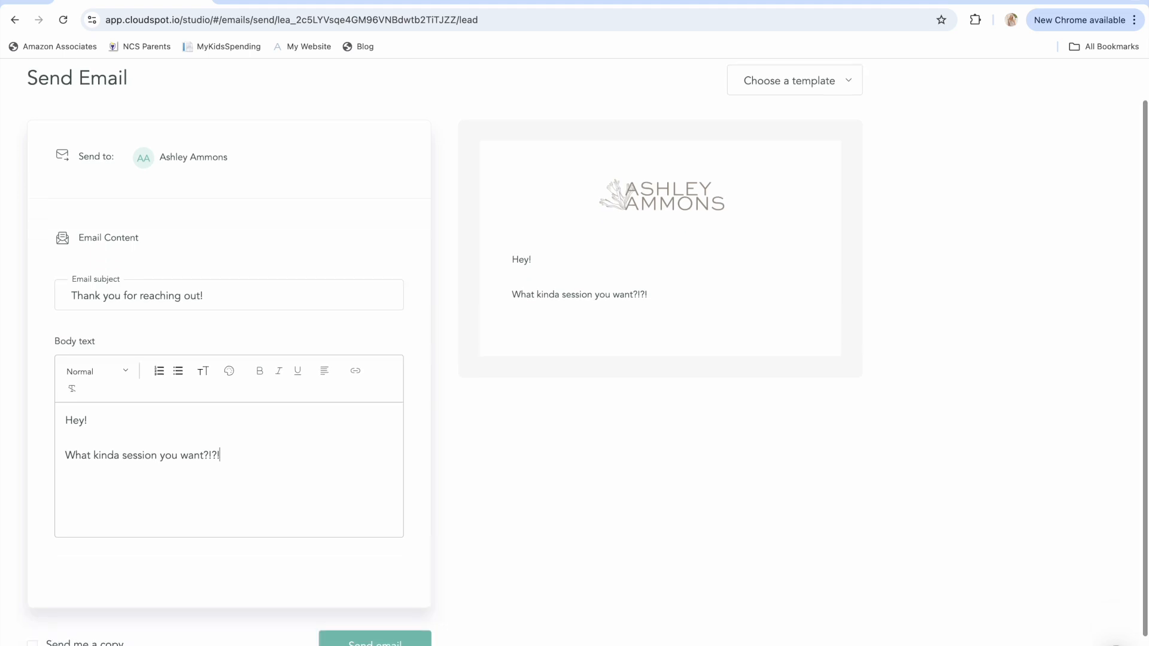
scroll(196, 530, up, 1)
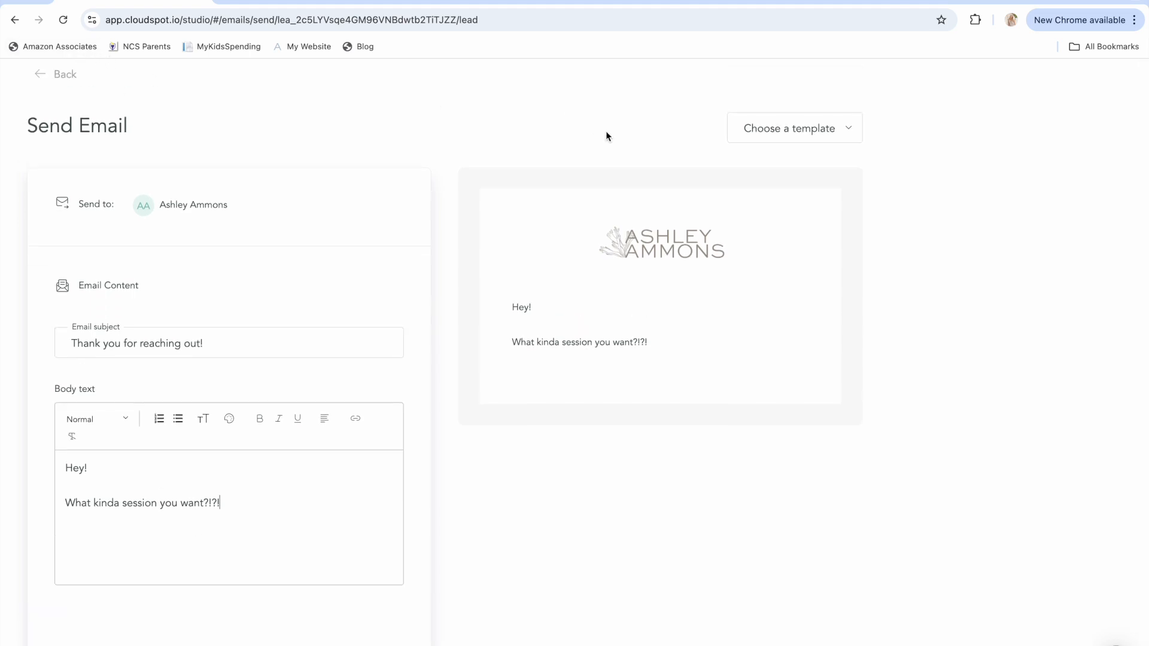
click(15, 20)
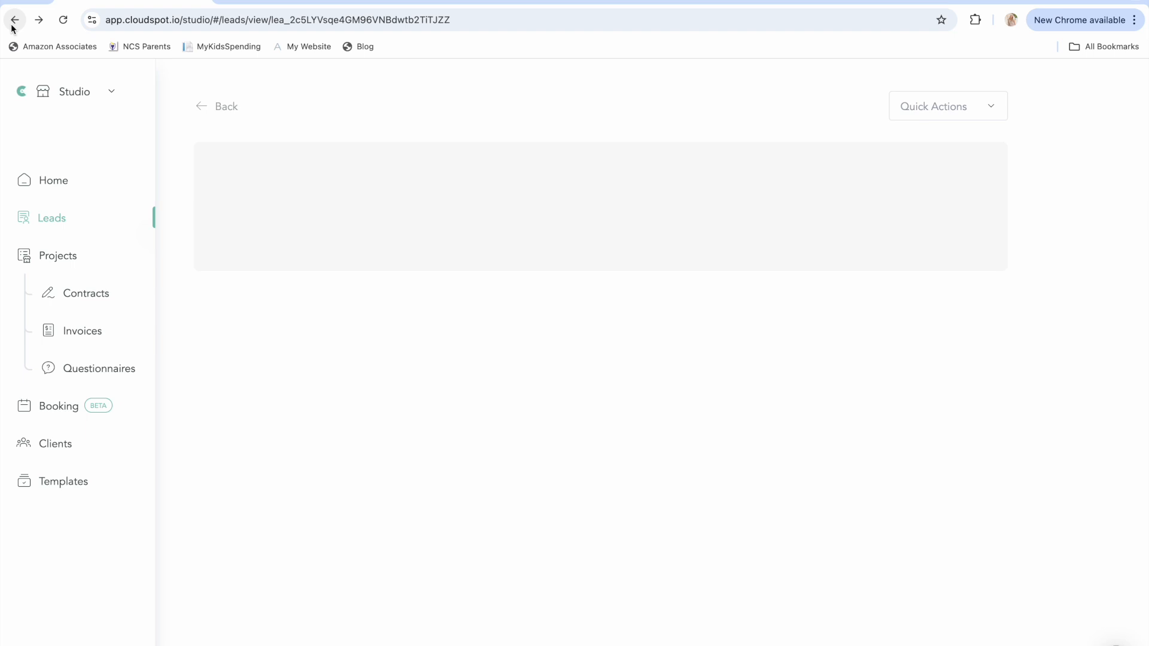
click(713, 114)
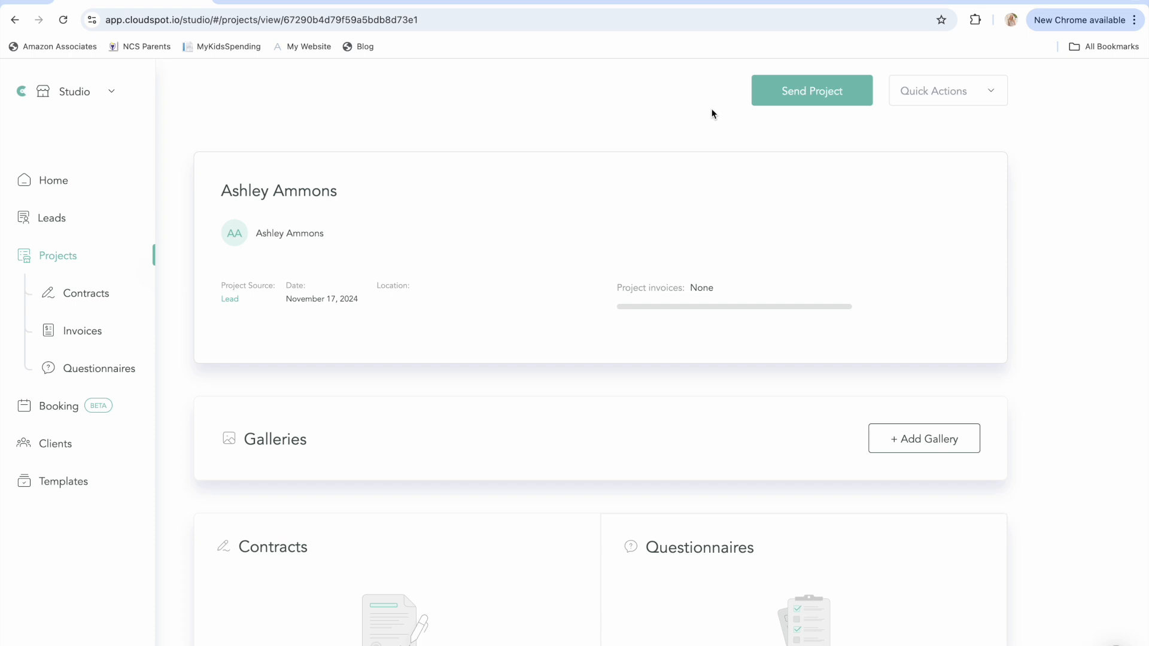
Open the Templates page and review the lead form, contract and invoice templates with their emails
click(63, 481)
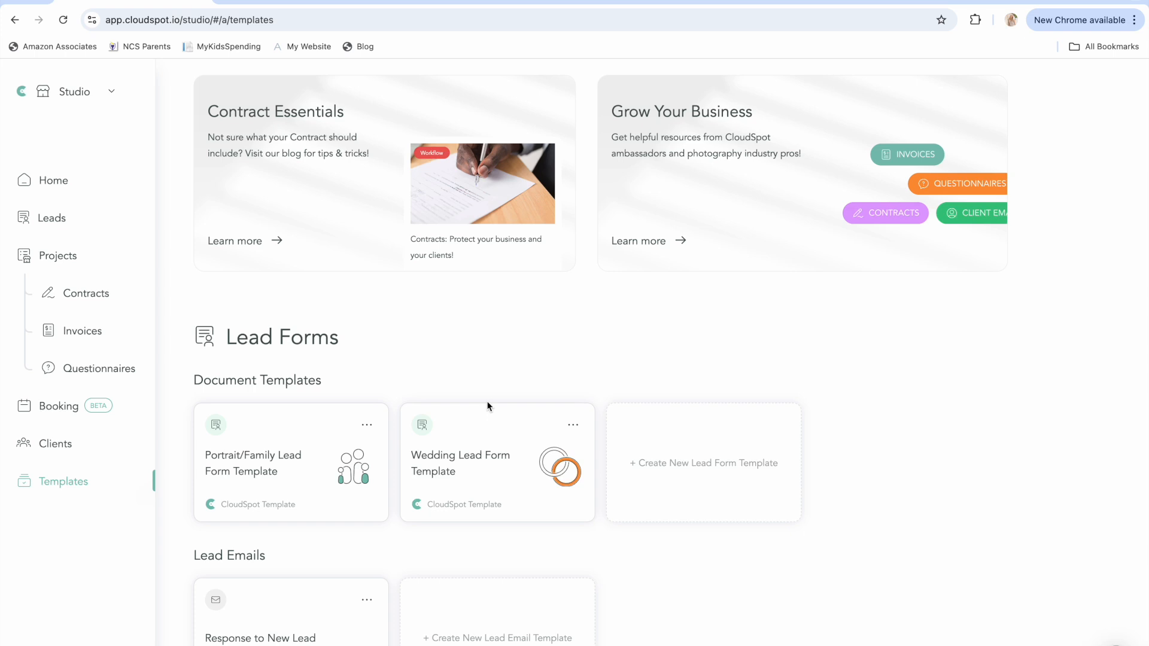
scroll(488, 406, down, 2)
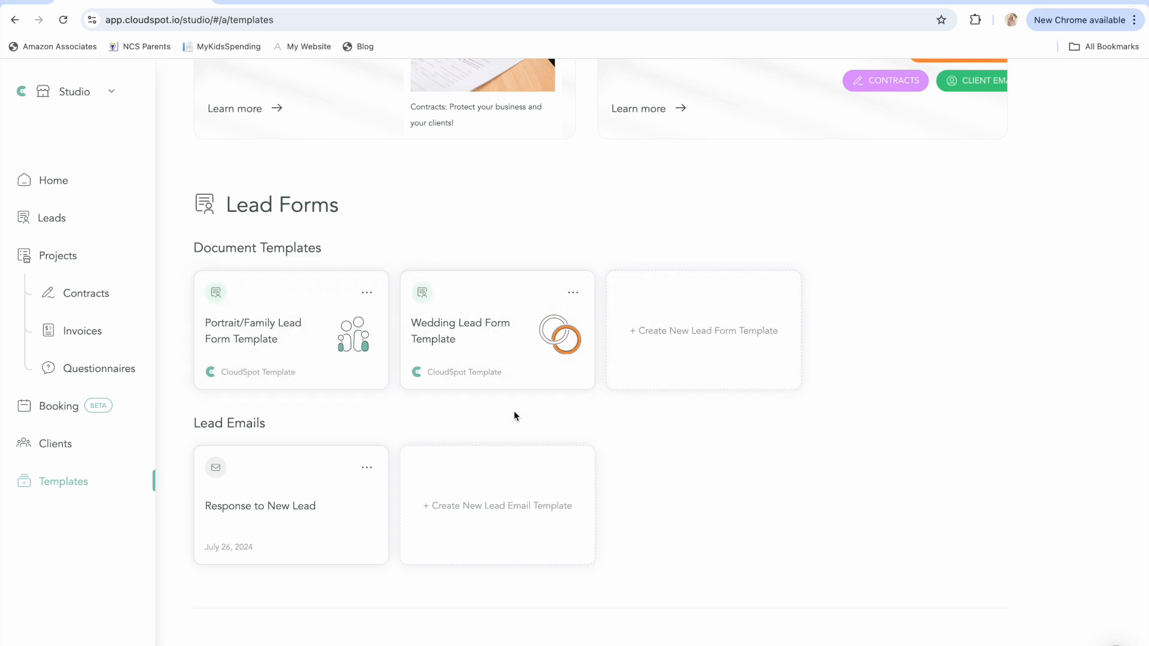
scroll(513, 417, down, 2)
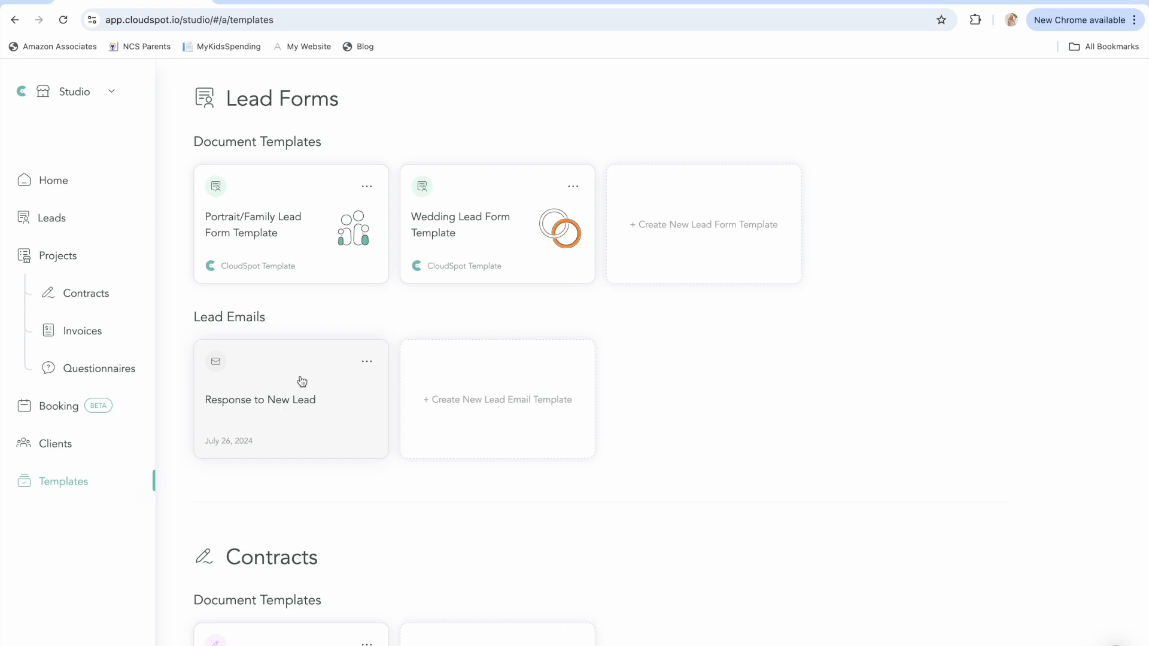
scroll(343, 416, down, 5)
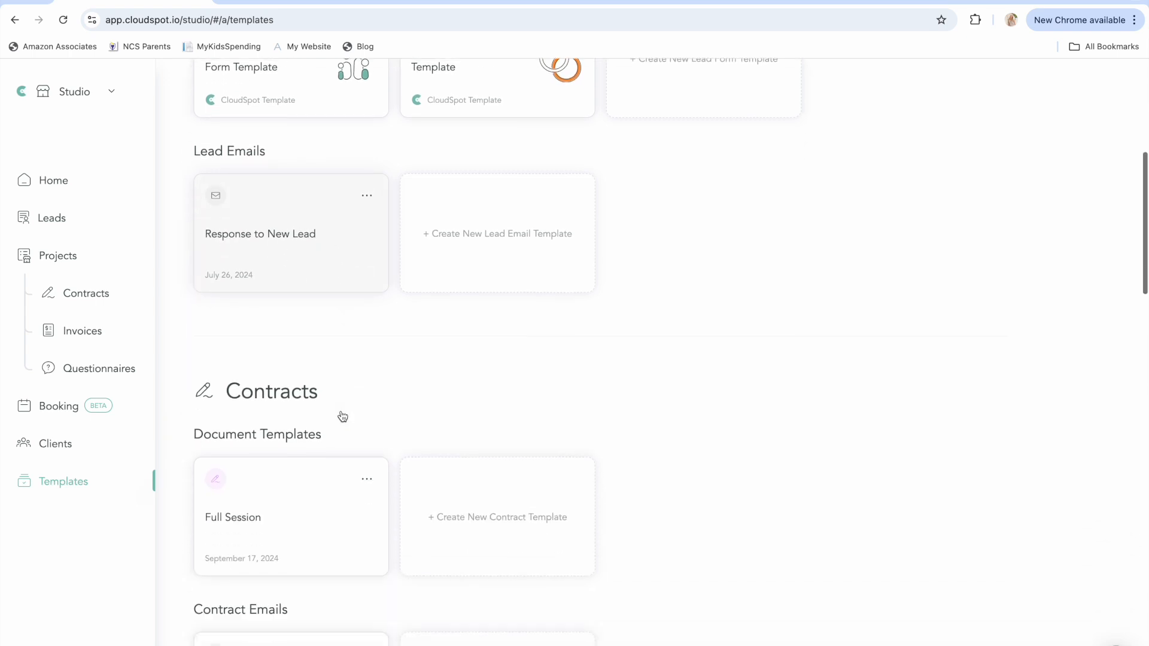
scroll(342, 415, down, 1)
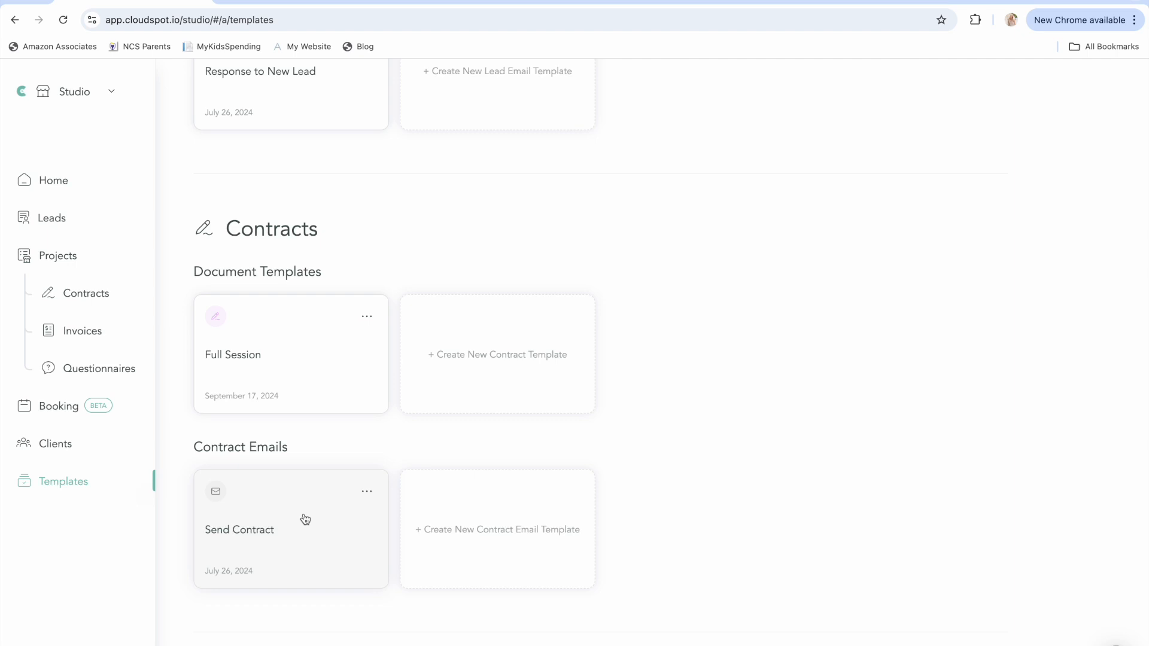
scroll(305, 519, down, 7)
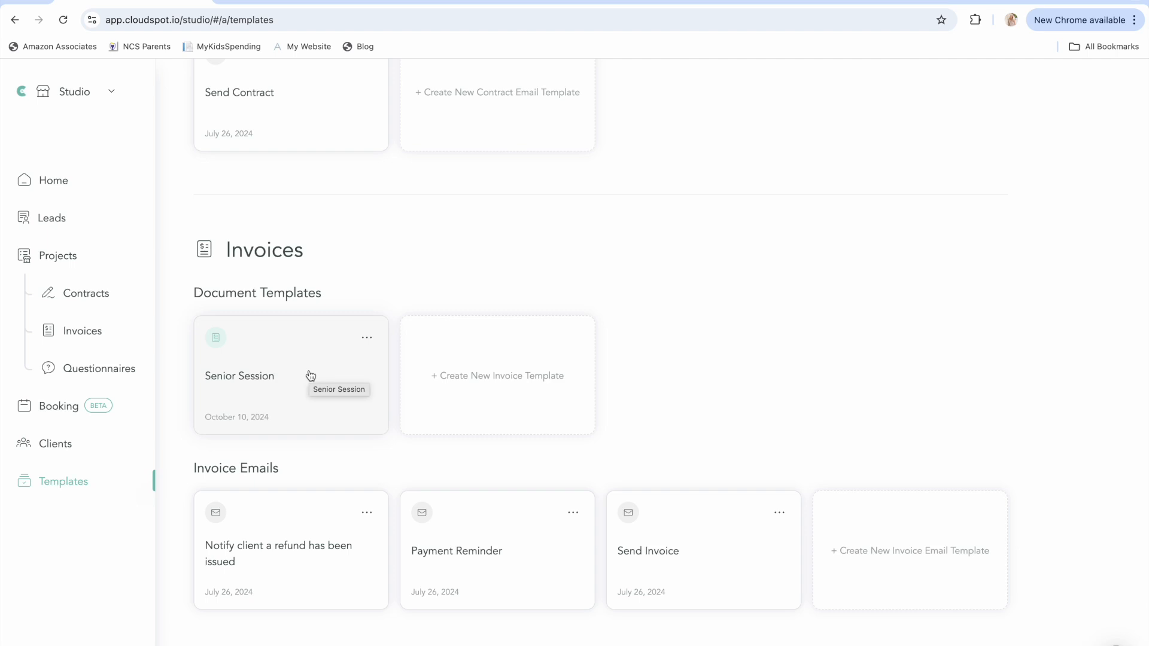
Create a new invoice template and name it "Full Family Session"
click(480, 367)
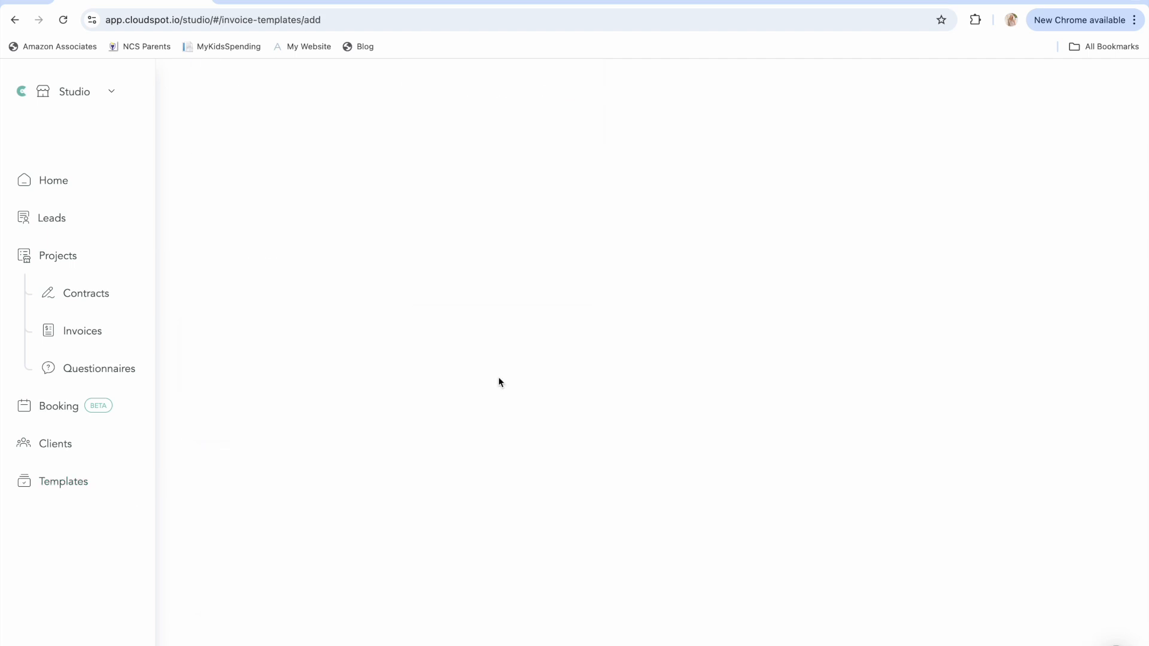
scroll(553, 316, down, 1)
click(260, 190)
text(Full Sess)
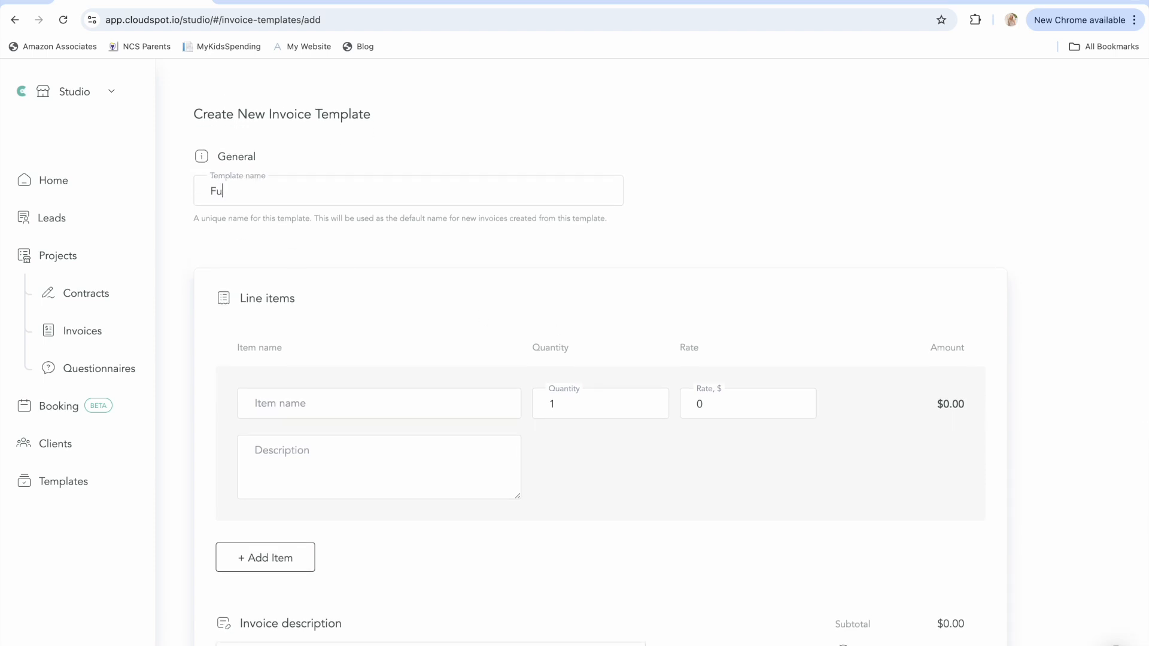
key(BackSpace)
key(BackSpace)
text(ssion Fam)
key(super+a)
text(Full Family Session)
Name the first line item "1 hour session" and set its rate to $700
click(325, 409)
text(! hour)
key(BackSpace)
key(BackSpace)
key(BackSpace)
key(BackSpace)
key(BackSpace)
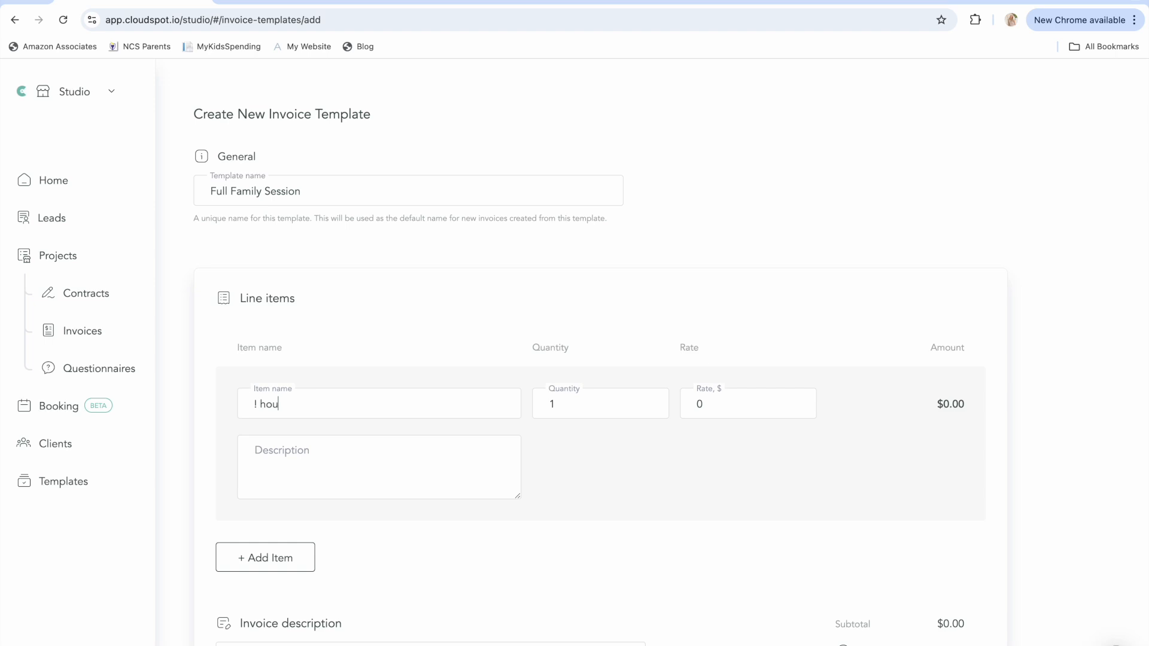
key(BackSpace)
text(1 hour session)
click(724, 402)
key(BackSpace)
text(700)
Enter "Up to one hour family session" as the line item's description
click(459, 467)
click(460, 468)
text(One hour fami)
key(super+a)
text(Up to y)
key(BackSpace)
text(one hour family session)
Add a second line to the item description reading "30+ images in an online gallery"
key(Return)
text(All the )
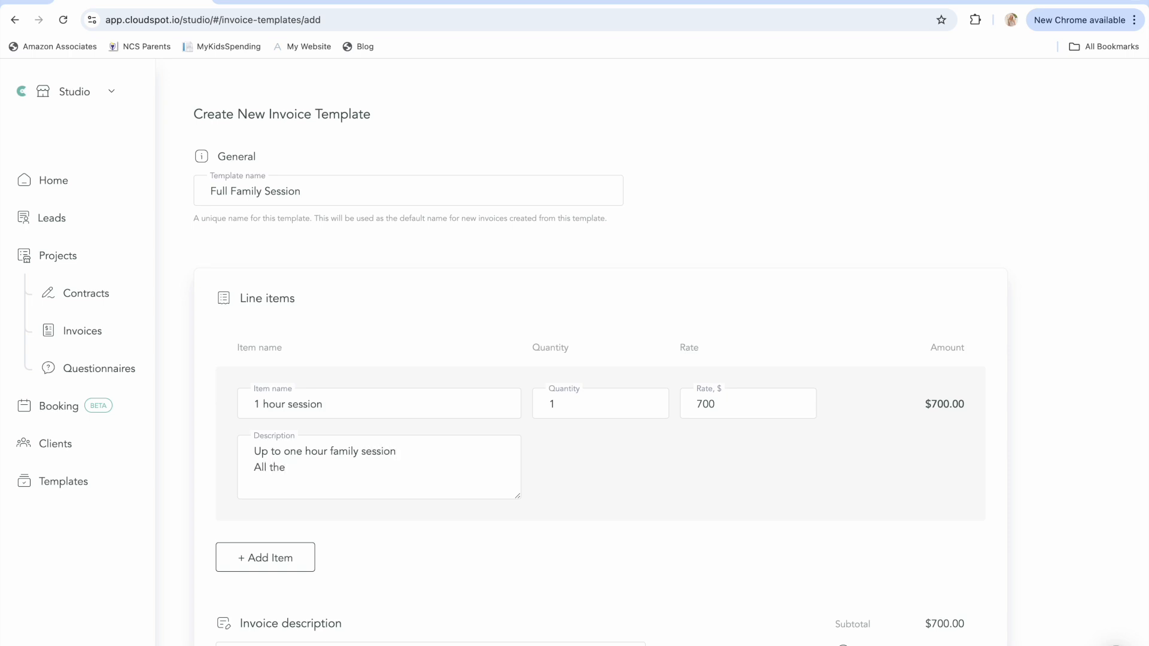
text(images)
key(BackSpace)
key(BackSpace)
key(BackSpace)
key(BackSpace)
key(BackSpace)
key(BackSpace)
key(BackSpace)
key(BackSpace)
key(BackSpace)
key(BackSpace)
key(BackSpace)
key(BackSpace)
key(BackSpace)
key(BackSpace)
text(30+ images in an online c)
key(BackSpace)
text(gallery )
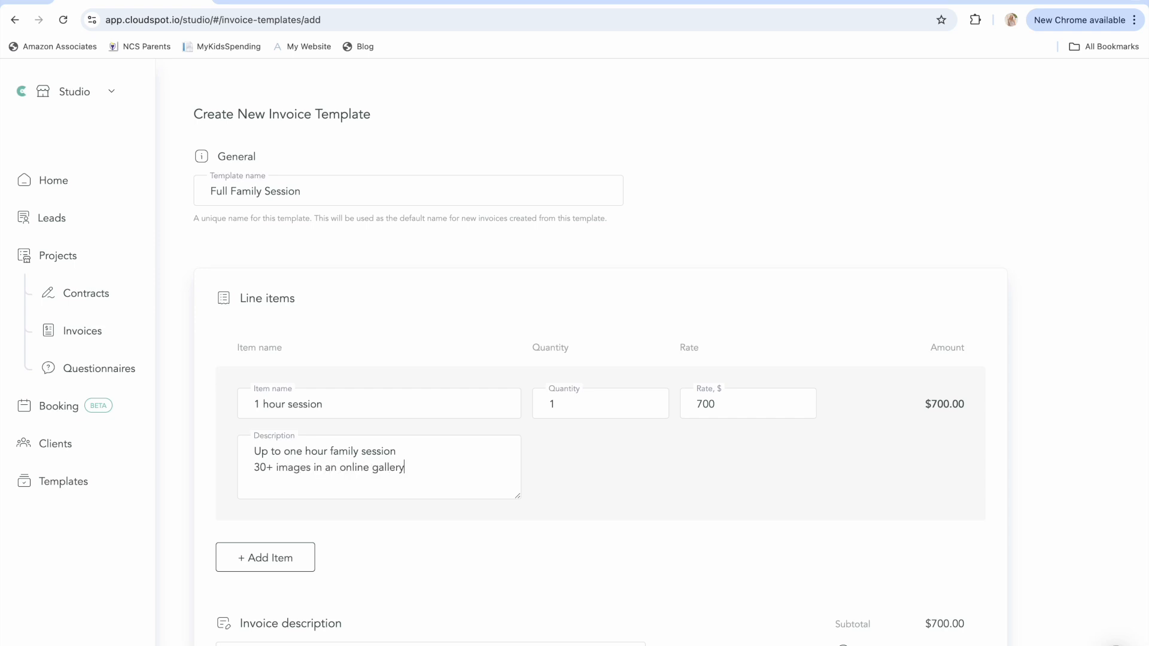
Add "1 location" and "1 outfit choice" as further lines in the session item's description
text(1 location)
key(Return)
text(1 outfir)
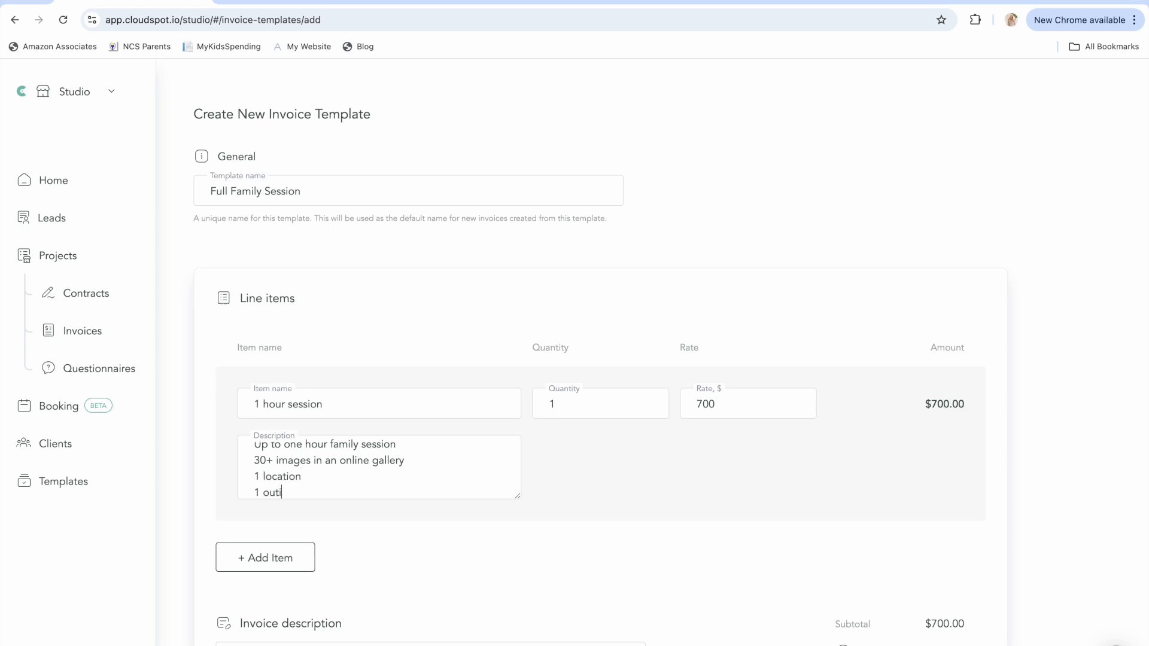
text( choice)
scroll(789, 507, down, 3)
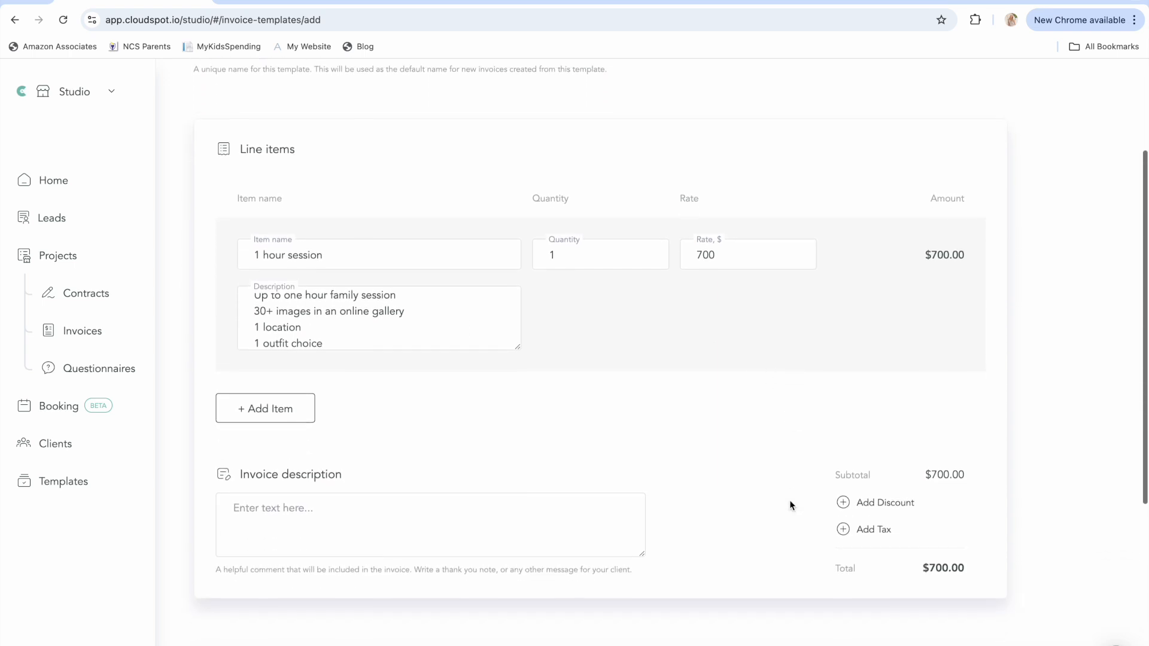
click(256, 388)
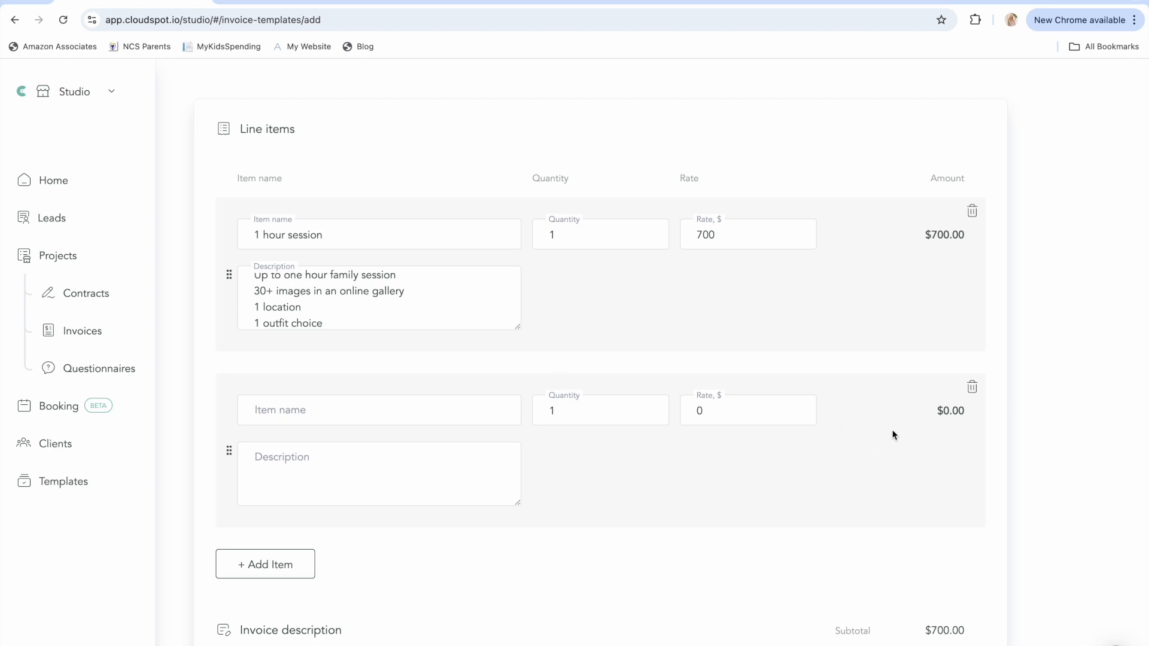
click(972, 387)
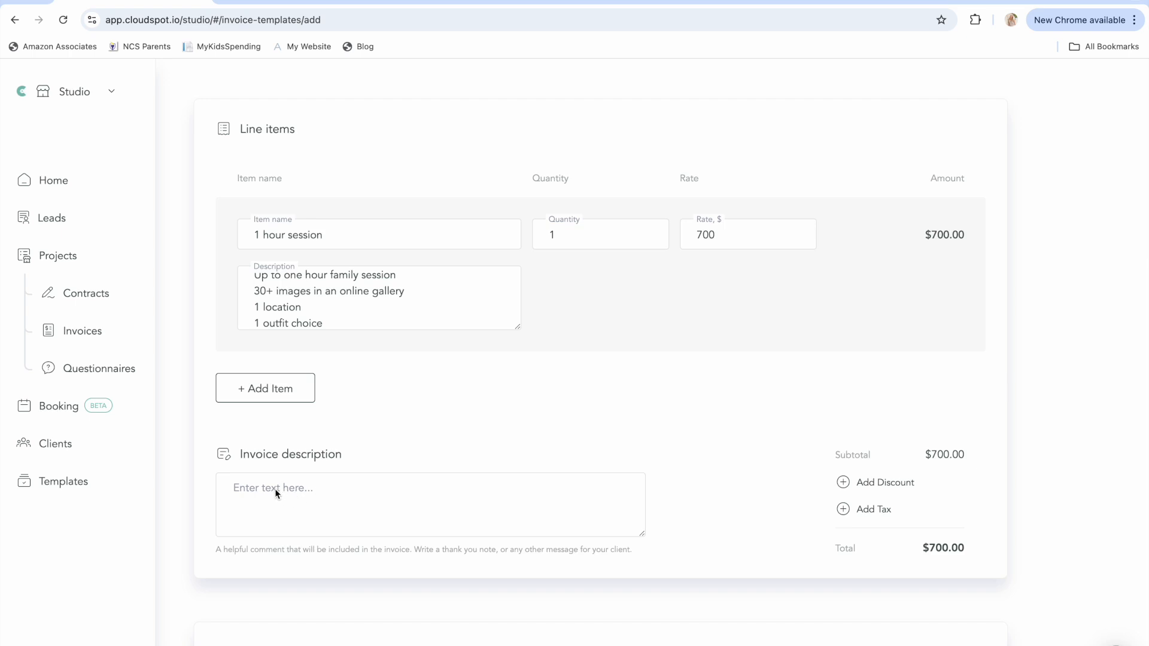
Enter an invoice description thanking the client for choosing the photography business
click(372, 504)
text(Thank you for choosing Ashley Ammons Photography!)
scroll(705, 460, down, 4)
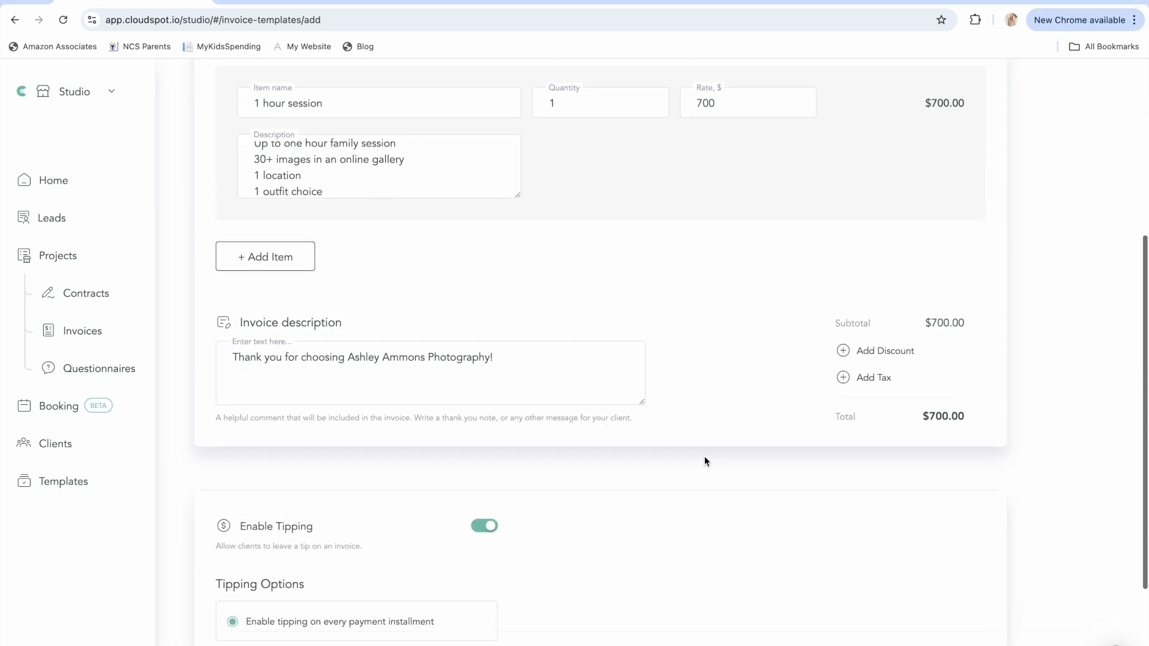
Enable tipping only on the last payment installment and create the invoice template
scroll(705, 456, down, 2)
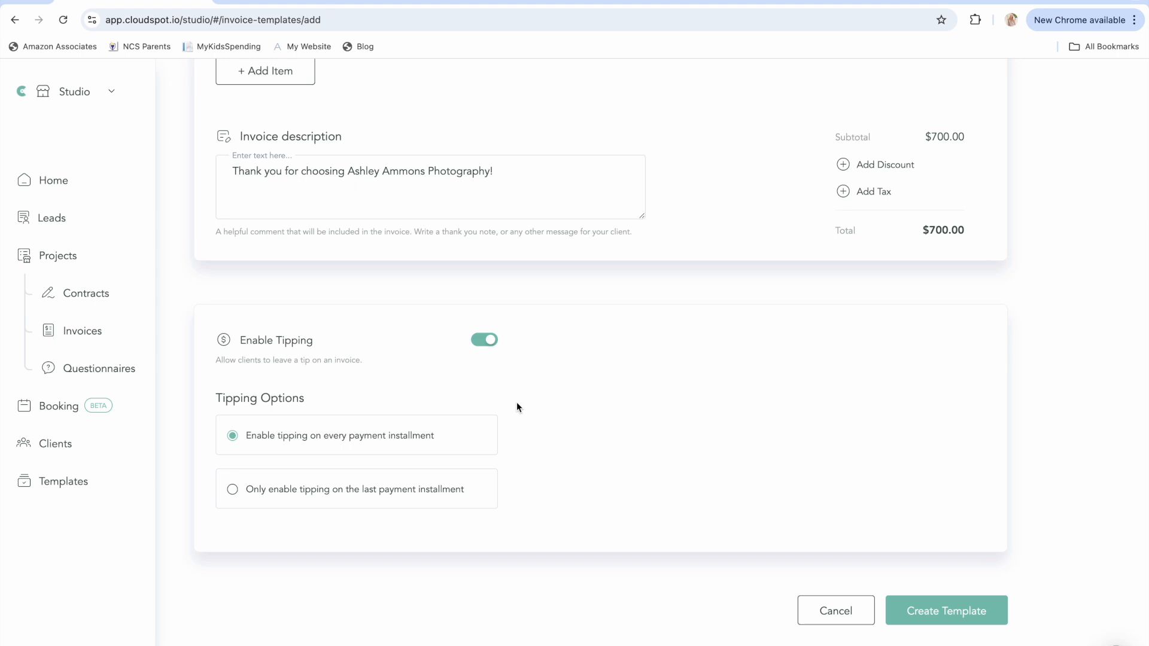
click(233, 492)
scroll(233, 499, up, 8)
scroll(233, 498, down, 8)
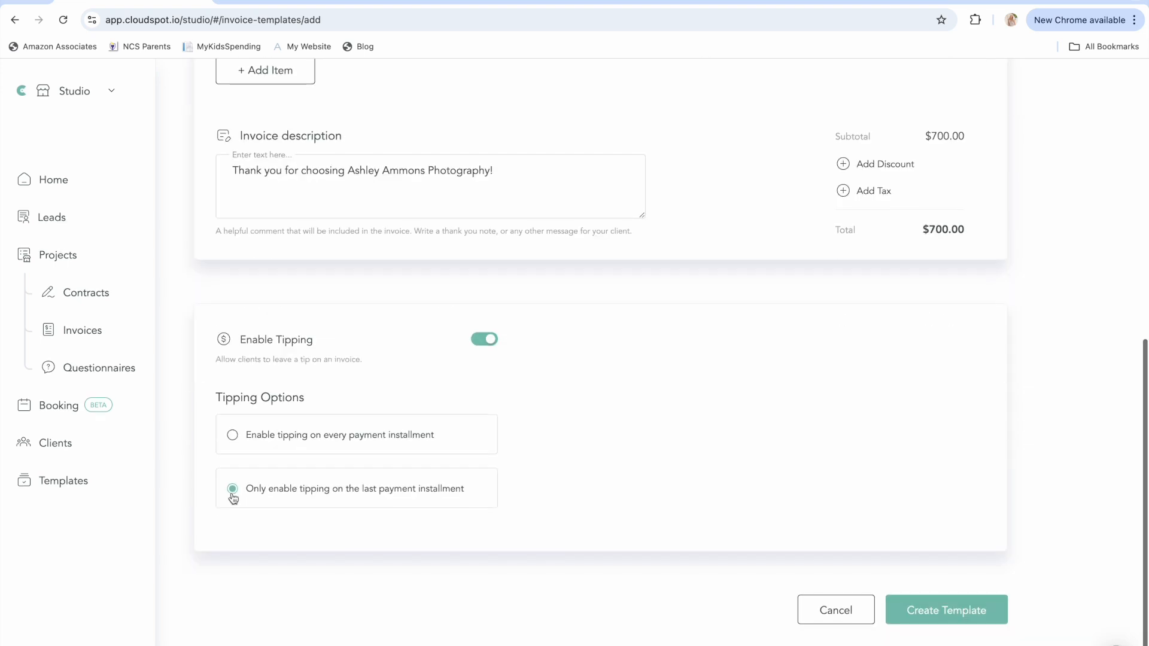
click(960, 610)
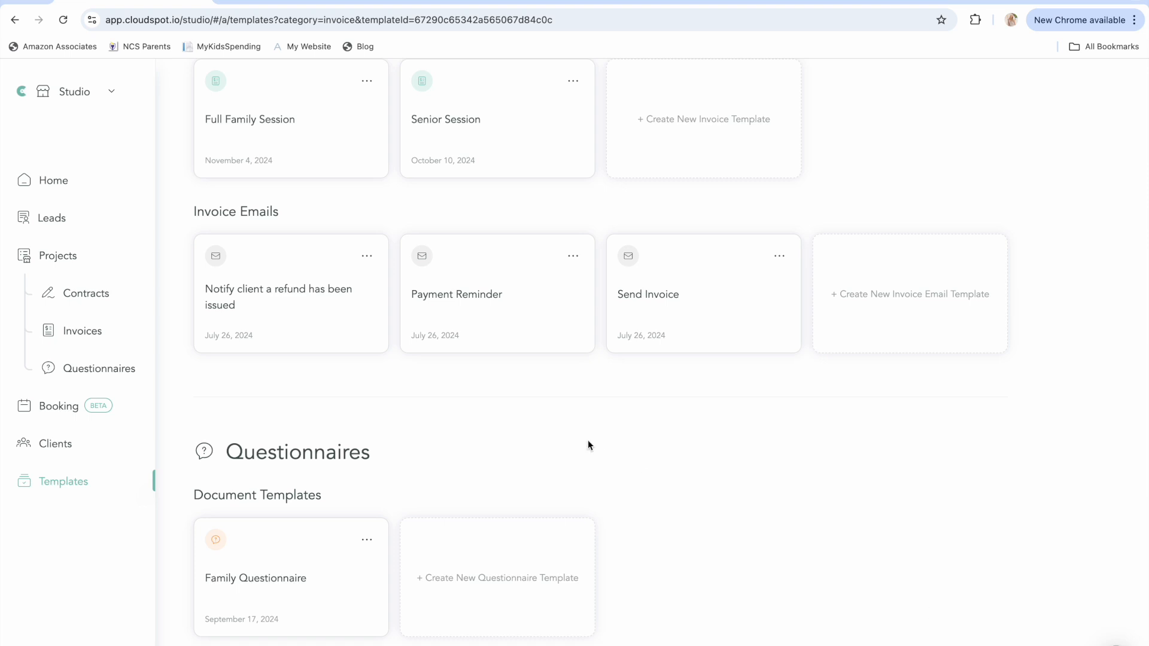
Start a new questionnaire template, examine its question block types and Required setting, and return to the templates overview
scroll(588, 446, up, 2)
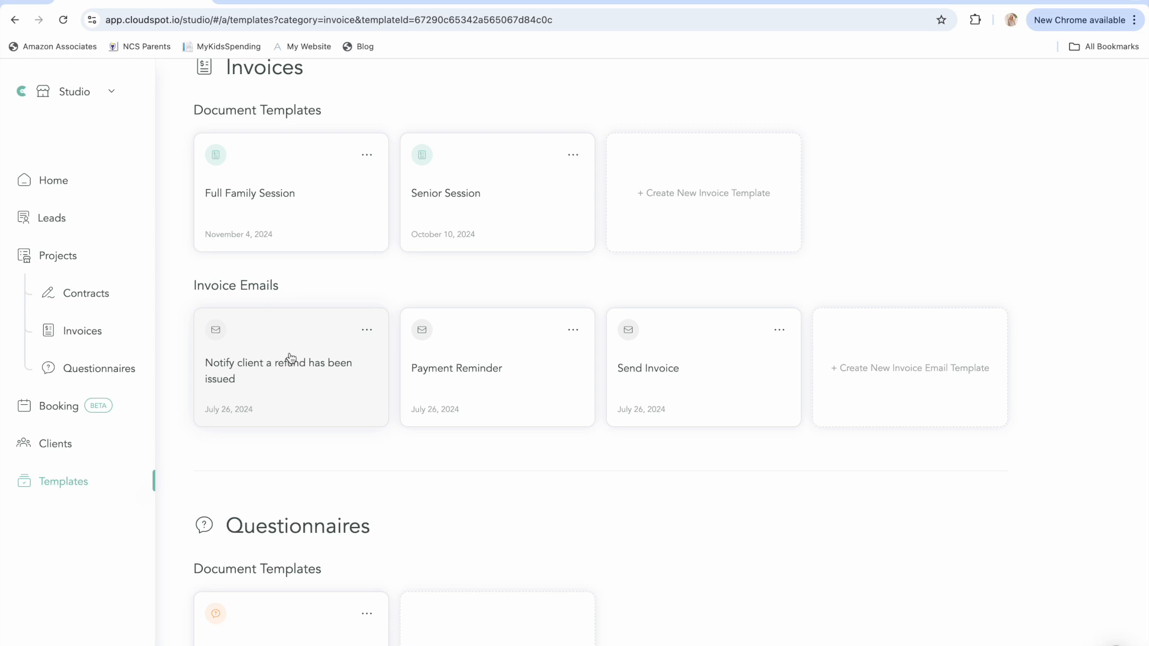
scroll(290, 357, down, 5)
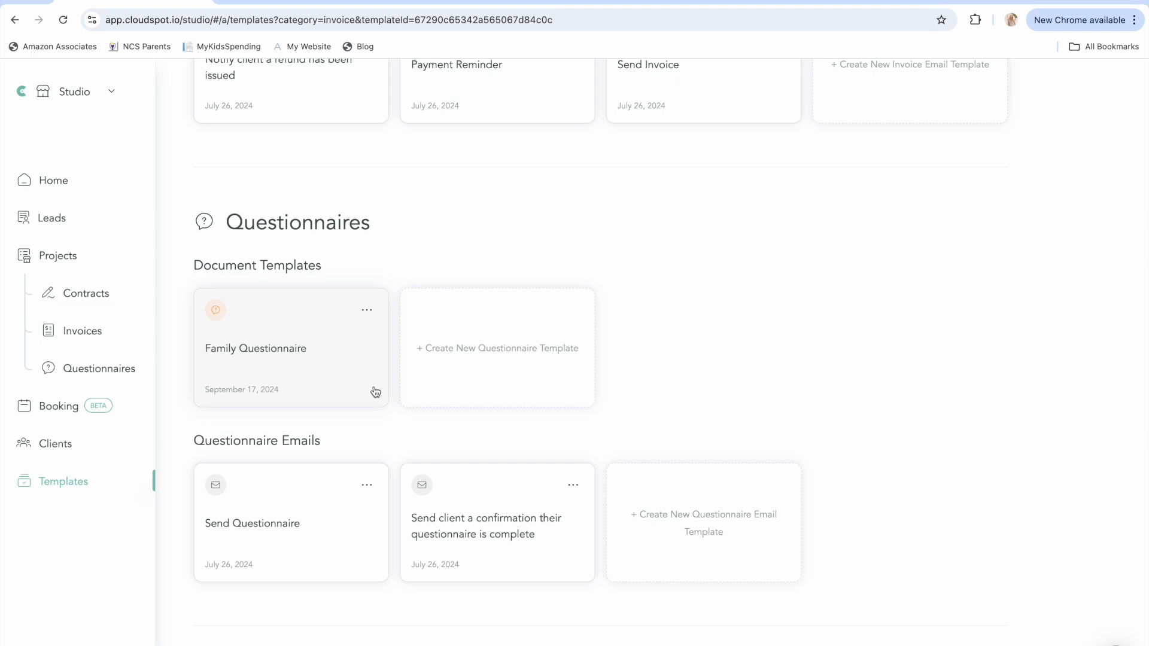
click(471, 367)
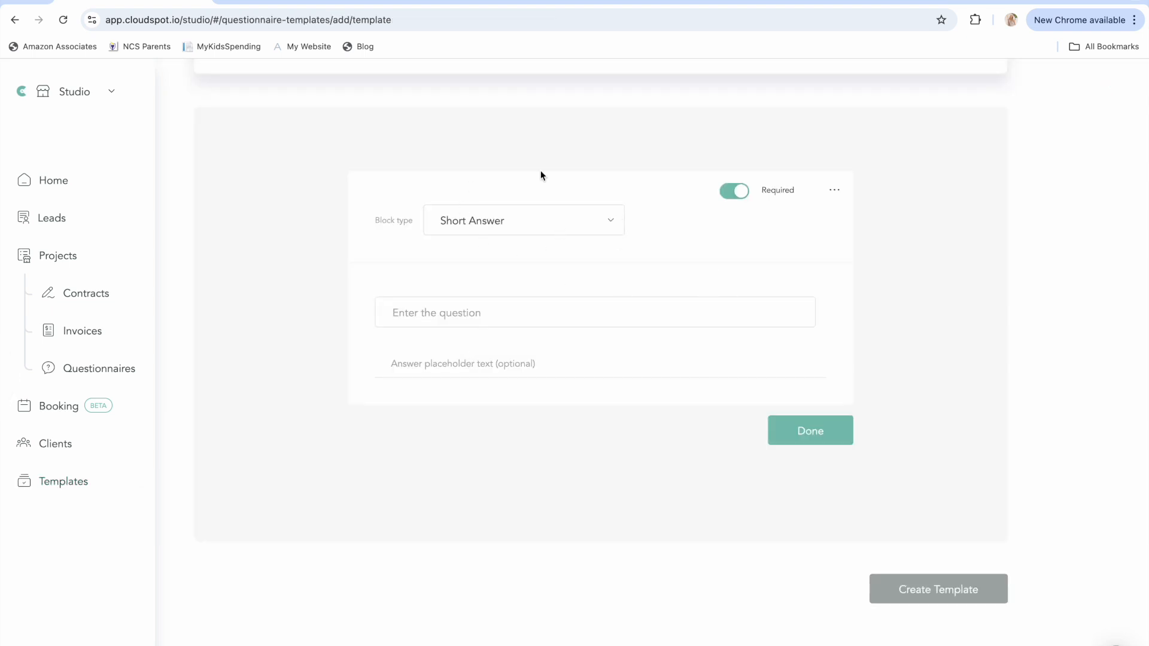
click(591, 217)
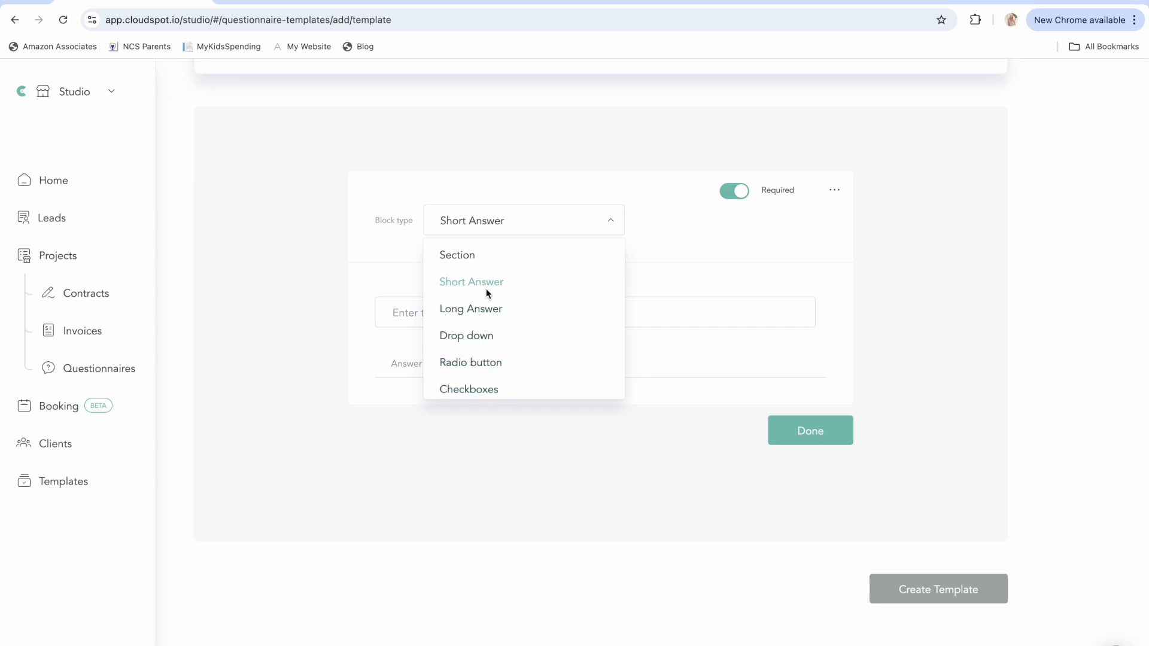
click(749, 253)
click(742, 190)
click(742, 190)
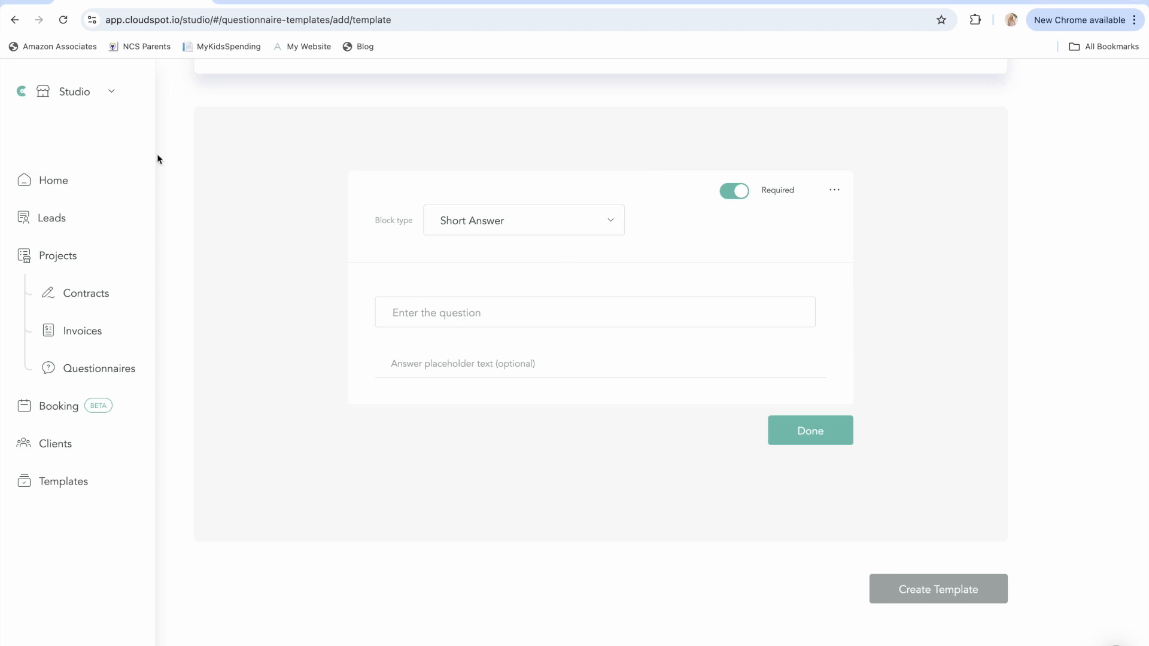
click(14, 20)
Open the Send Project email template under Project Emails and review its subject and body
scroll(443, 419, down, 10)
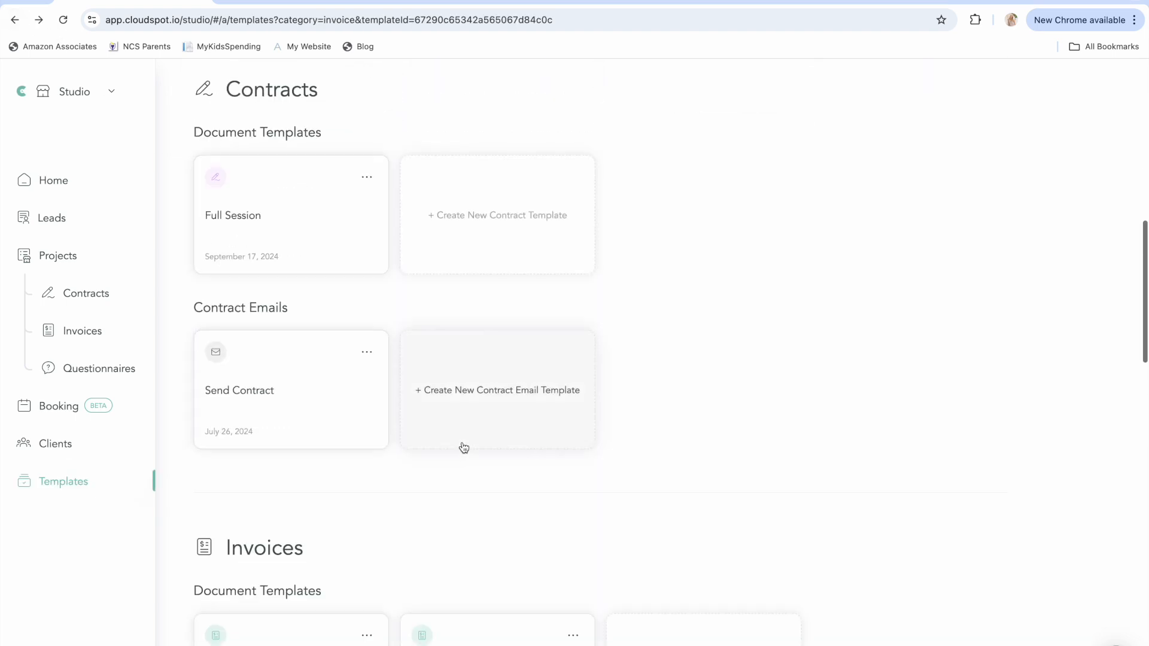
scroll(402, 441, down, 10)
scroll(447, 508, down, 1)
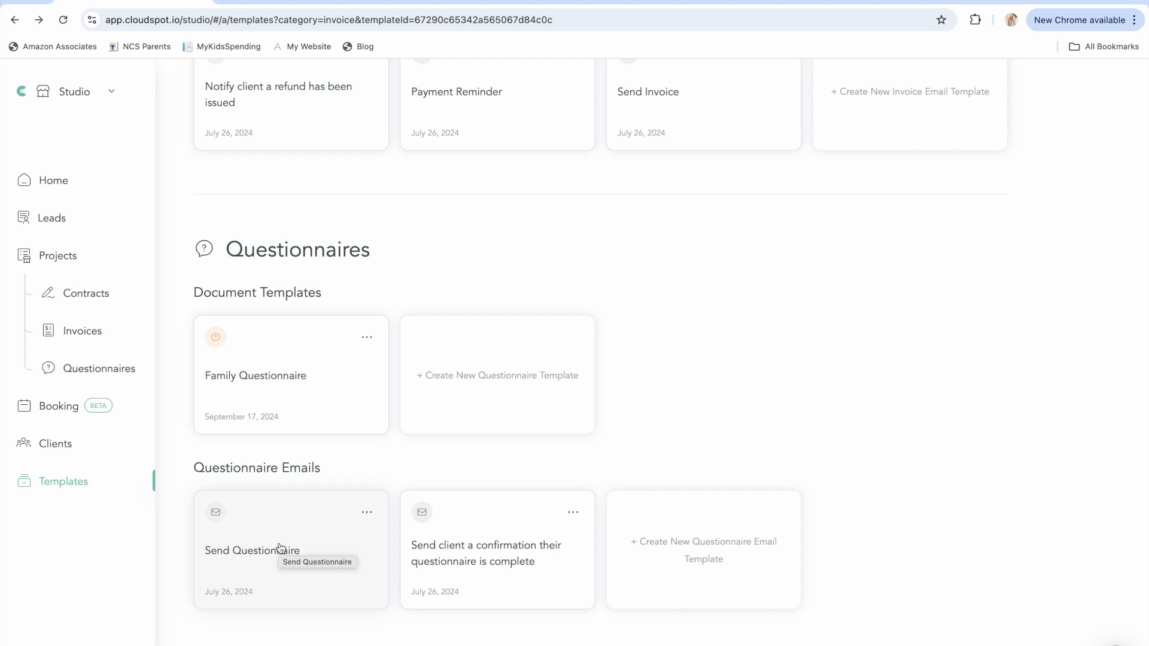
scroll(279, 548, down, 5)
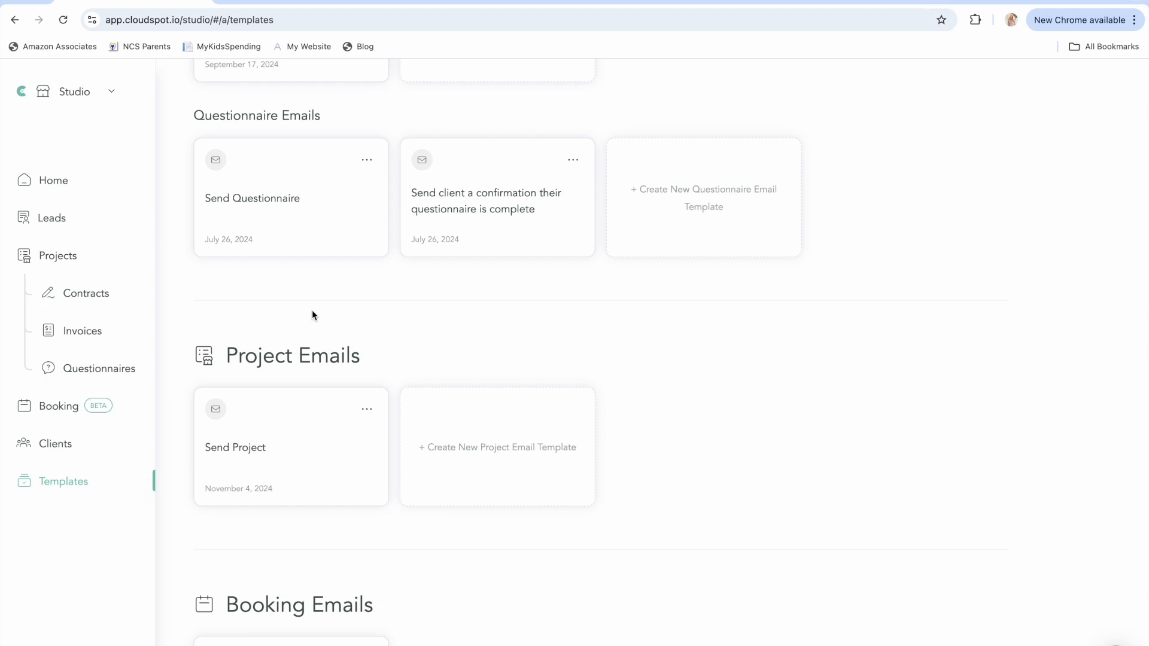
click(292, 413)
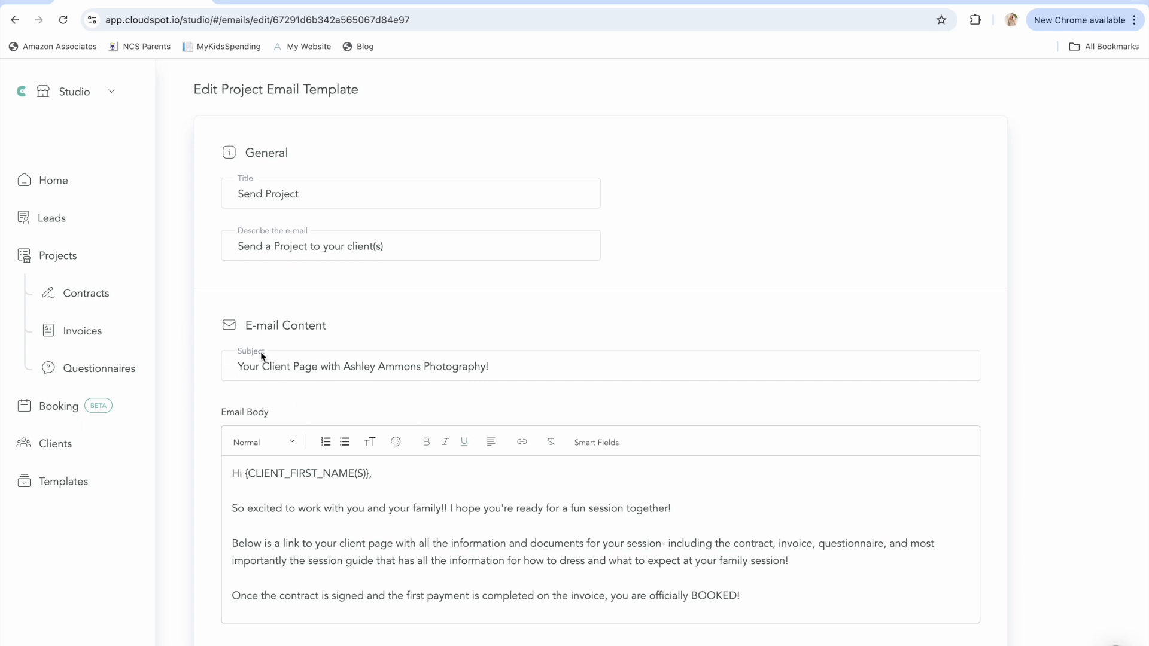
scroll(689, 593, down, 2)
scroll(689, 593, up, 2)
Examine the client first name placeholder and the available smart fields in the email body, and save the template
drag(245, 475, 375, 474)
click(413, 471)
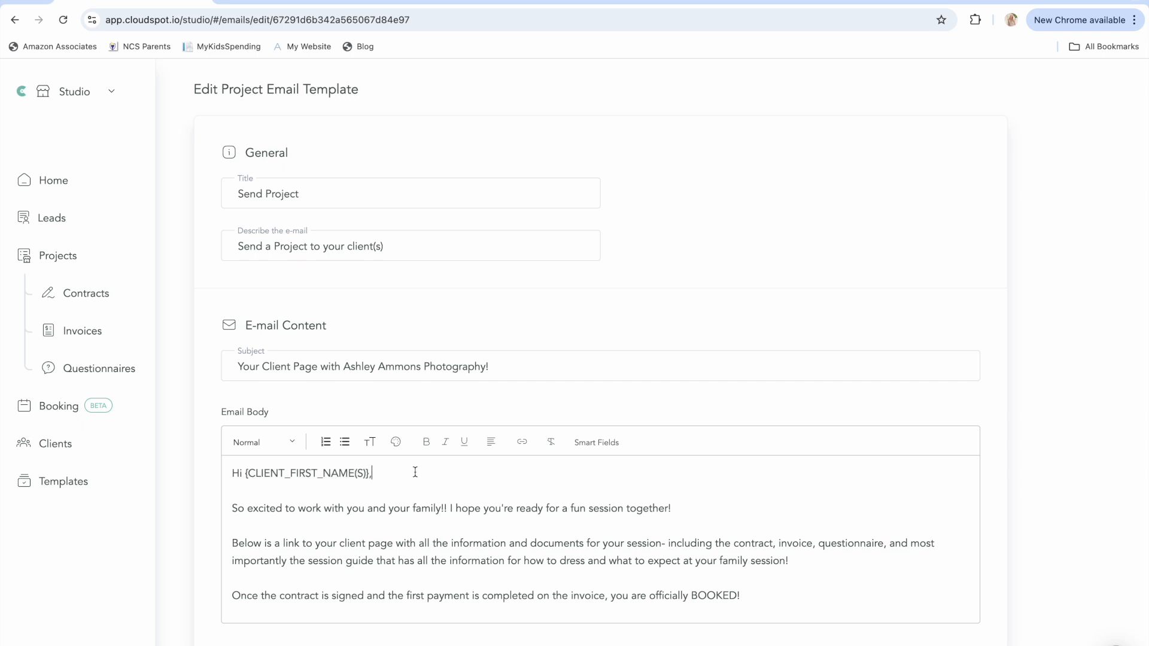
click(598, 443)
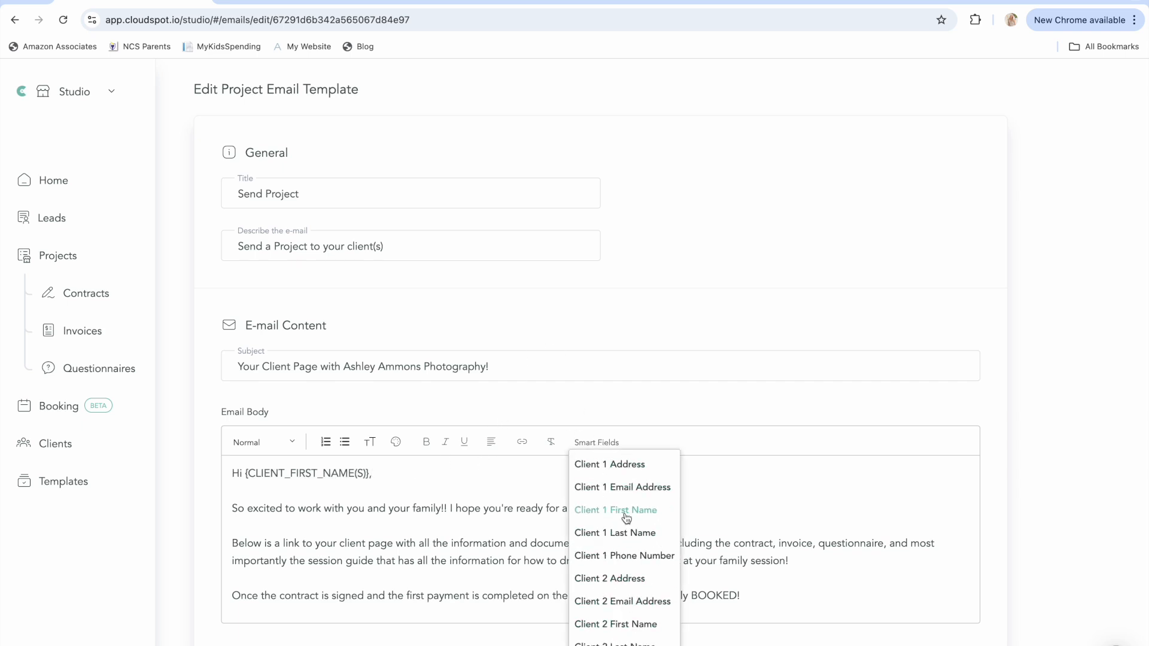
click(464, 475)
scroll(697, 464, down, 2)
scroll(696, 464, down, 3)
scroll(1053, 501, down, 2)
click(969, 617)
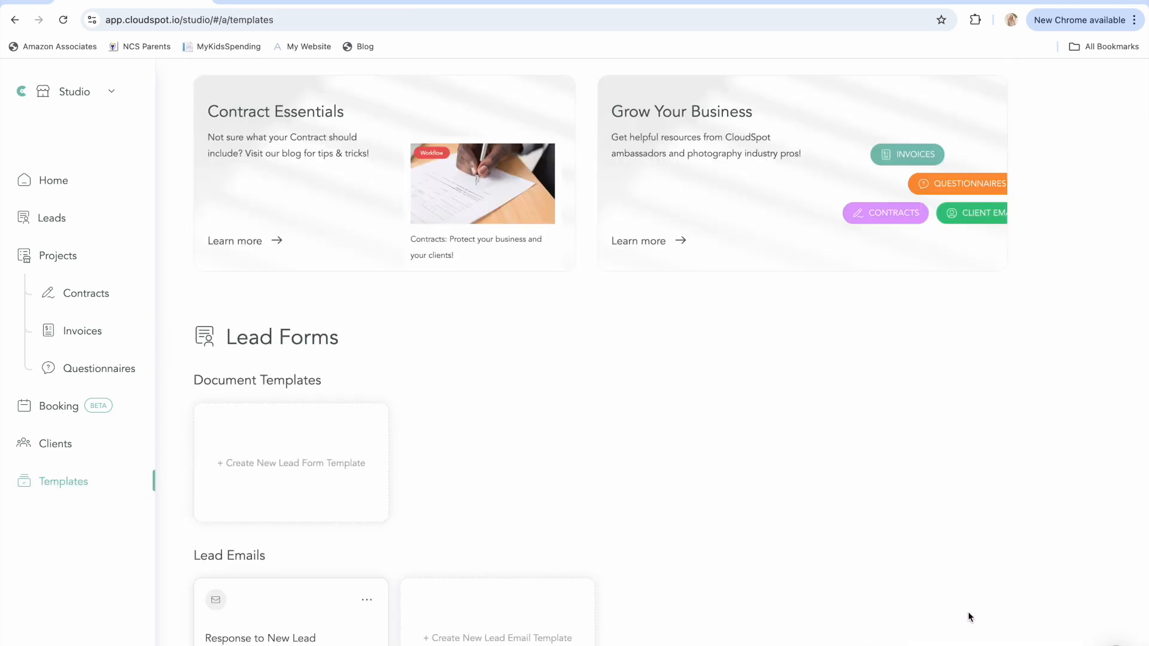
Open the Session Guide email template under Client Emails
scroll(970, 617, down, 10)
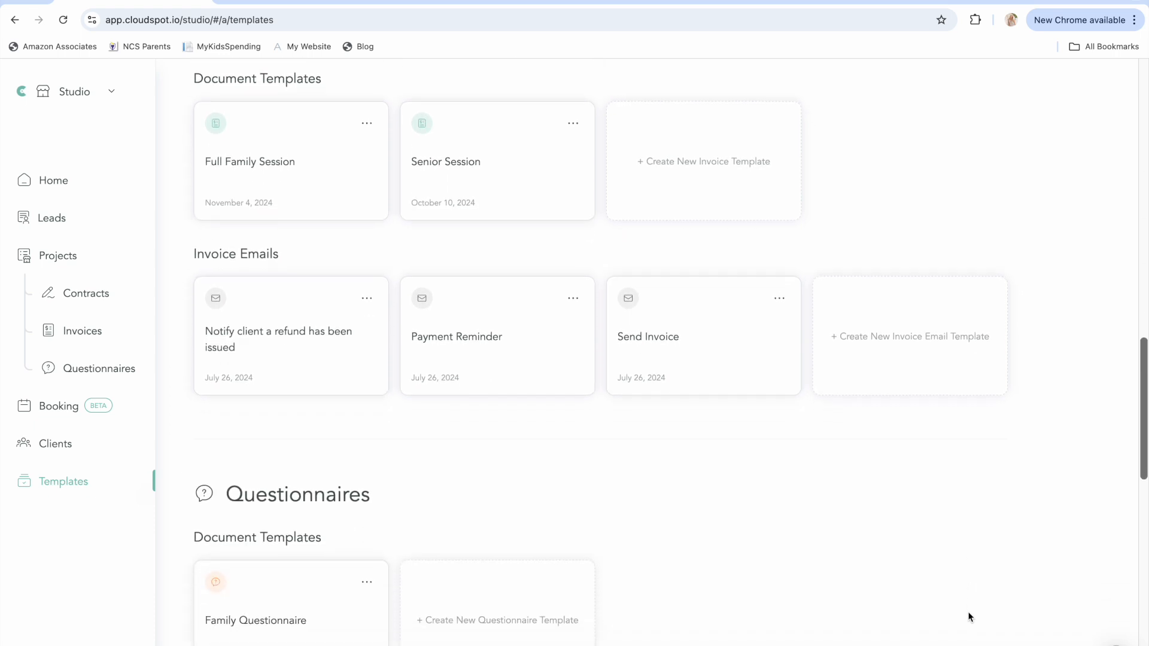
scroll(970, 617, down, 15)
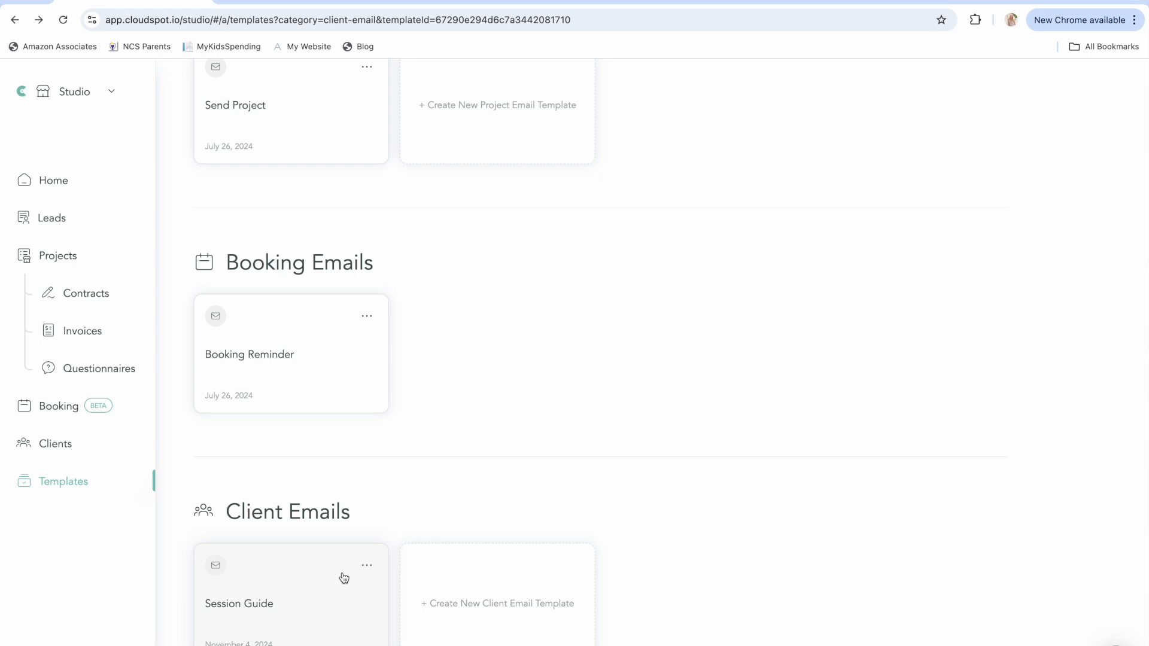
click(300, 583)
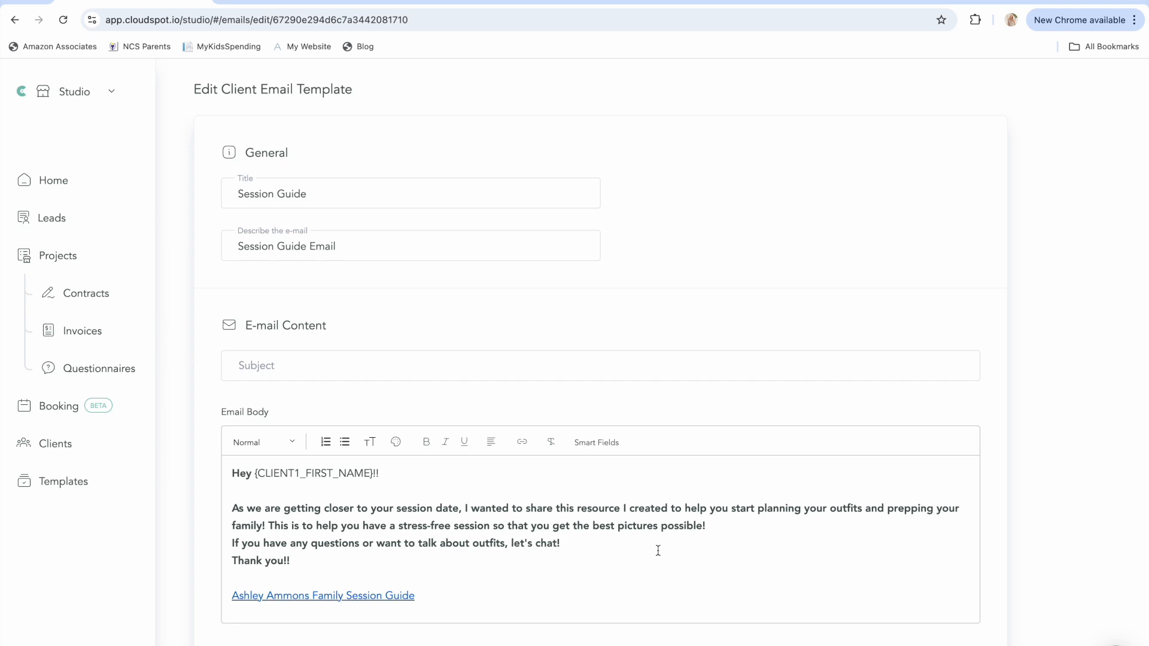
Switch to Canva in another browser tab, open the "NEW Family Session Guide" design and look through its first pages
click(228, 4)
text(canva)
key(Return)
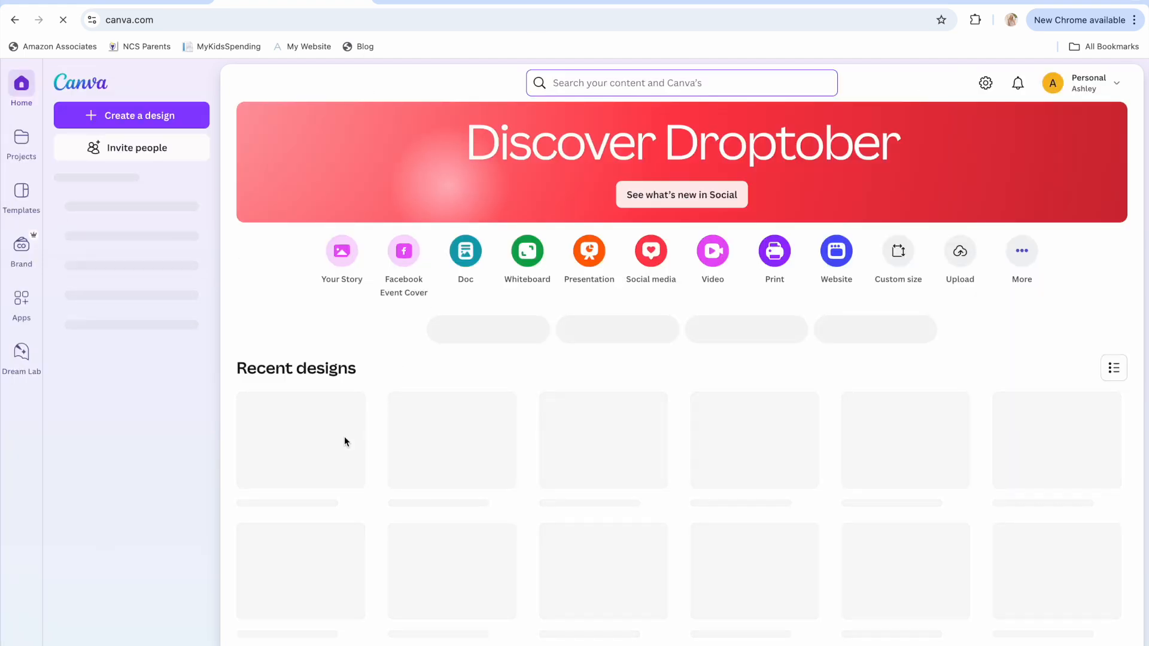
click(296, 466)
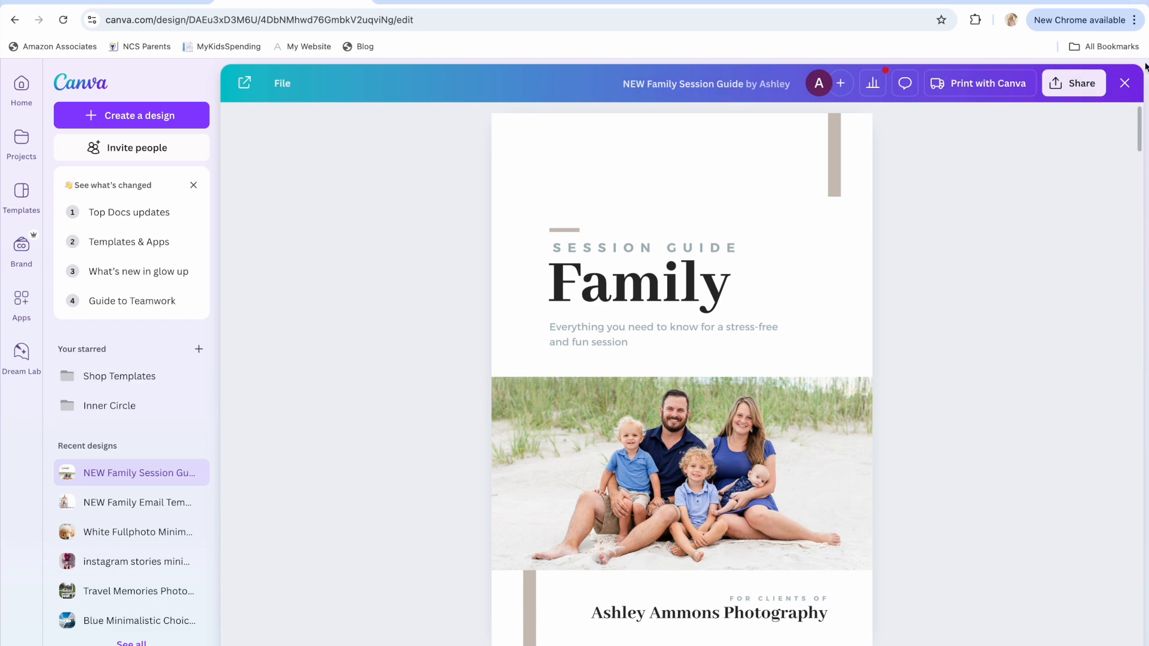
scroll(806, 372, down, 8)
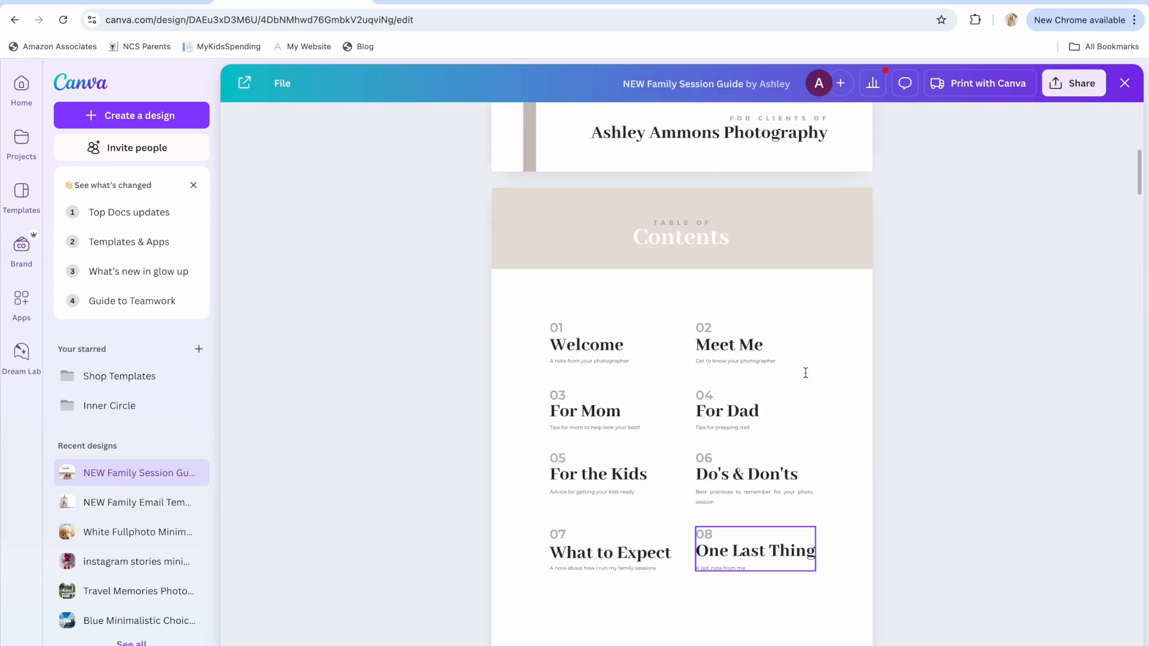
scroll(806, 372, up, 8)
Create a public view link for the Family Session Guide design and copy it
click(1086, 84)
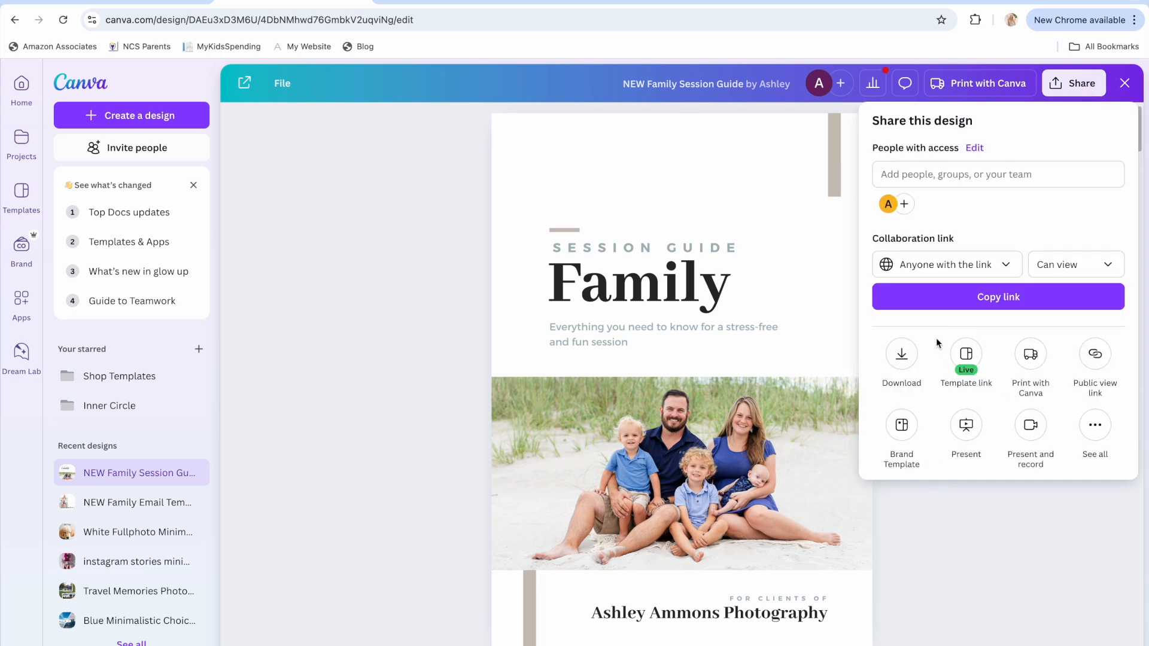
click(968, 357)
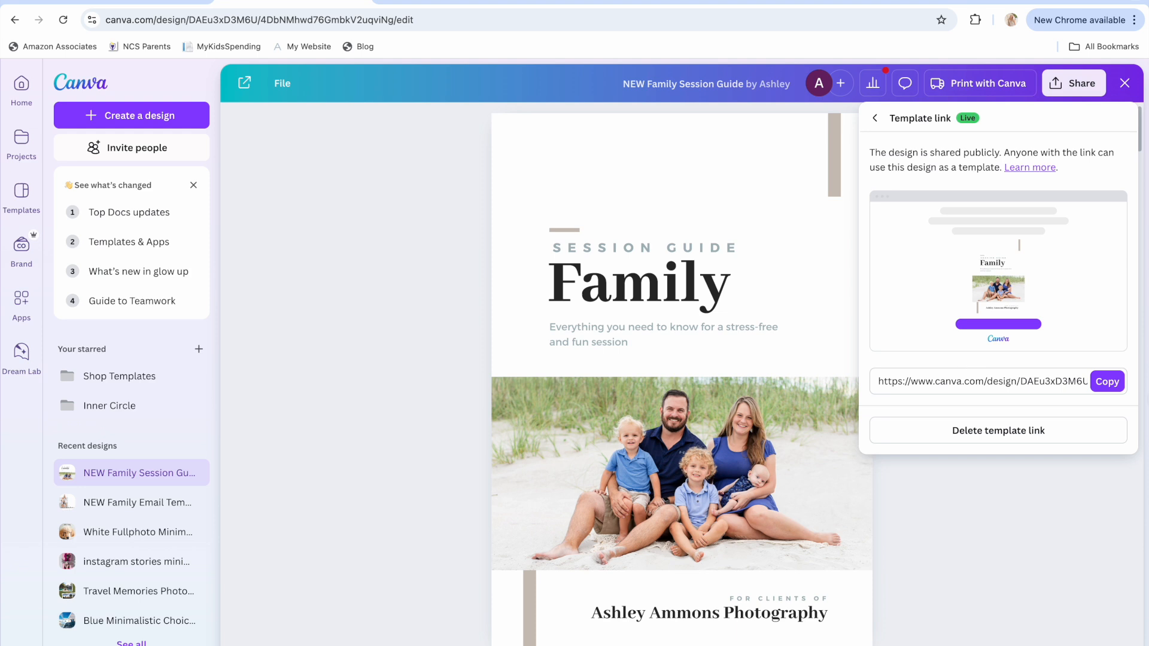
click(876, 119)
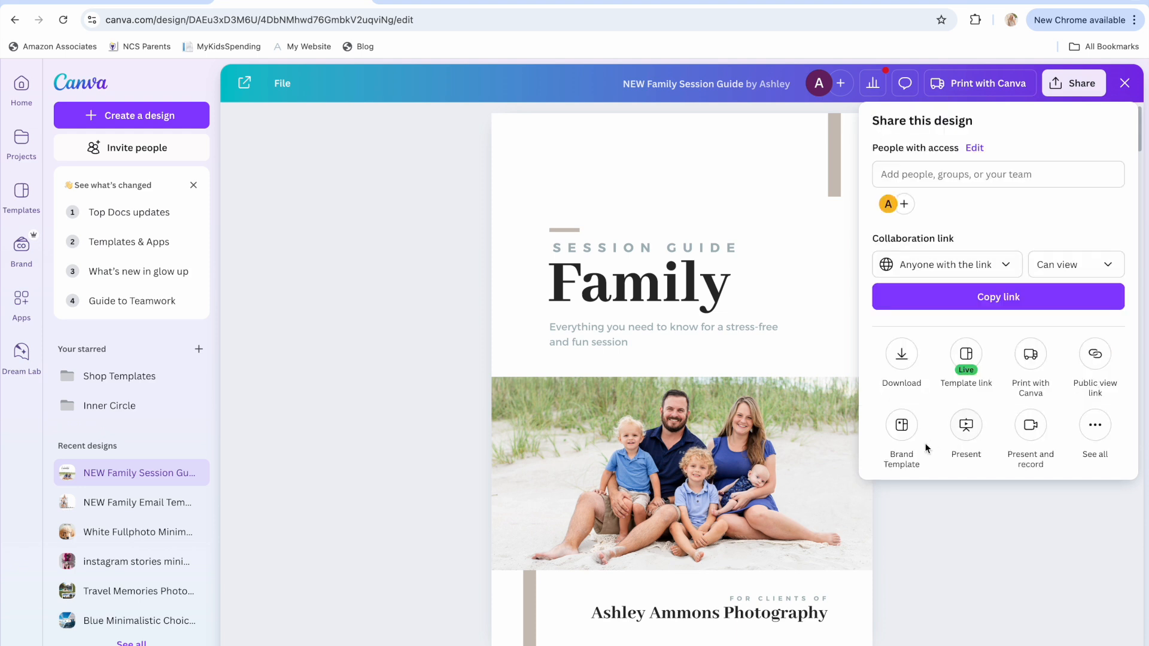
click(1103, 435)
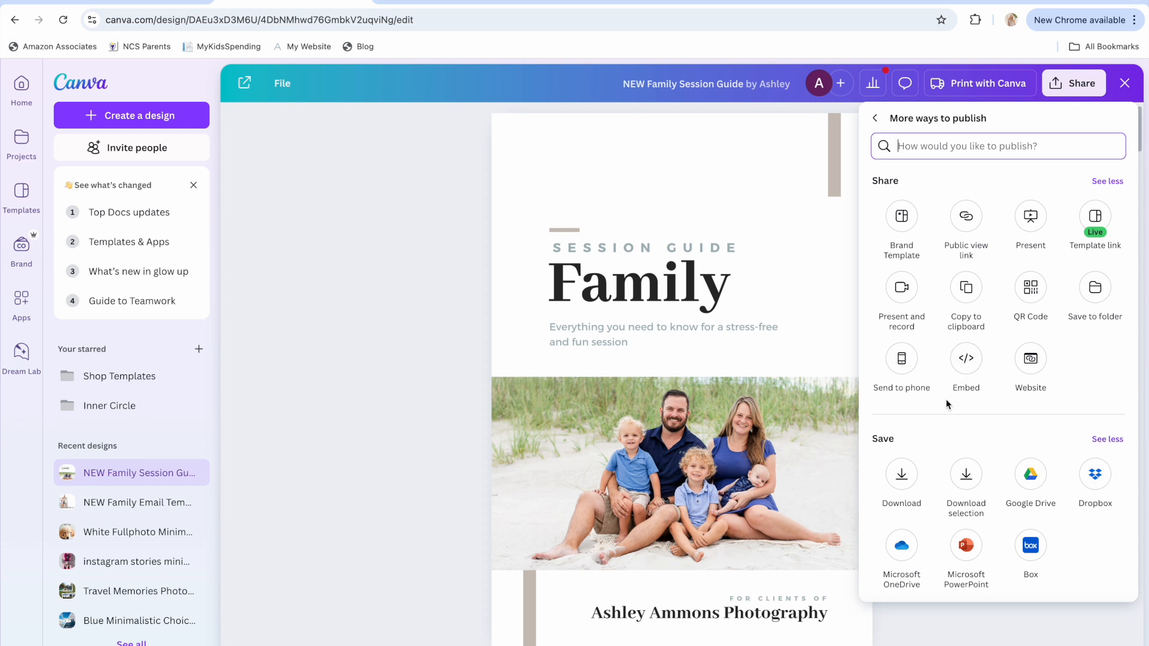
click(972, 220)
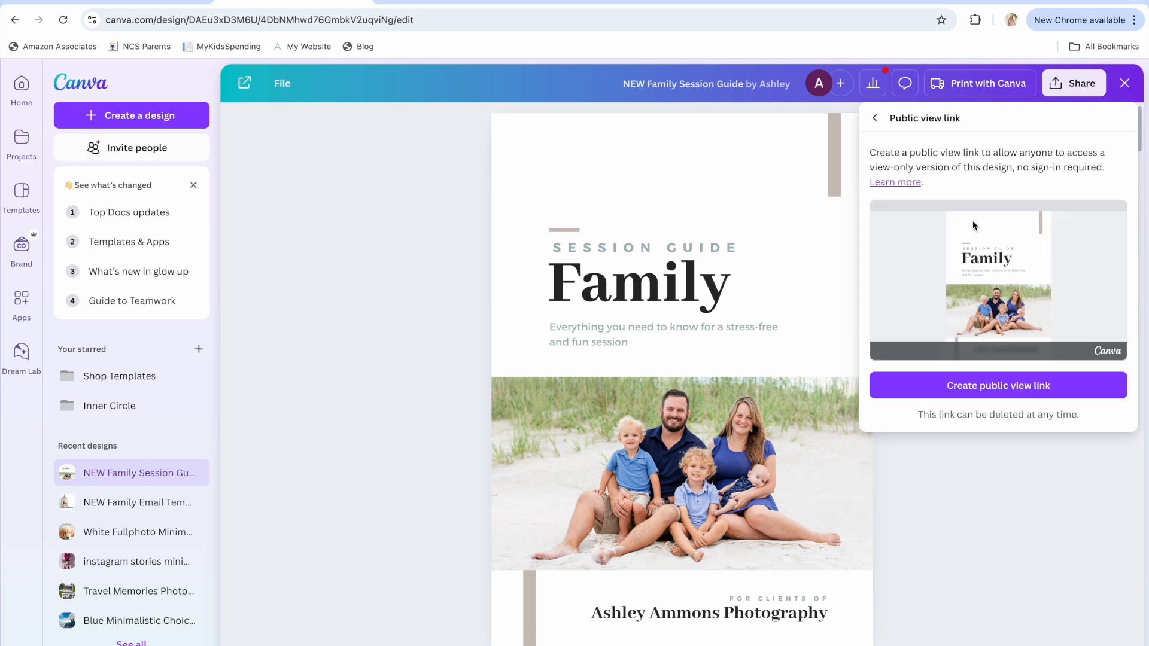
click(1005, 389)
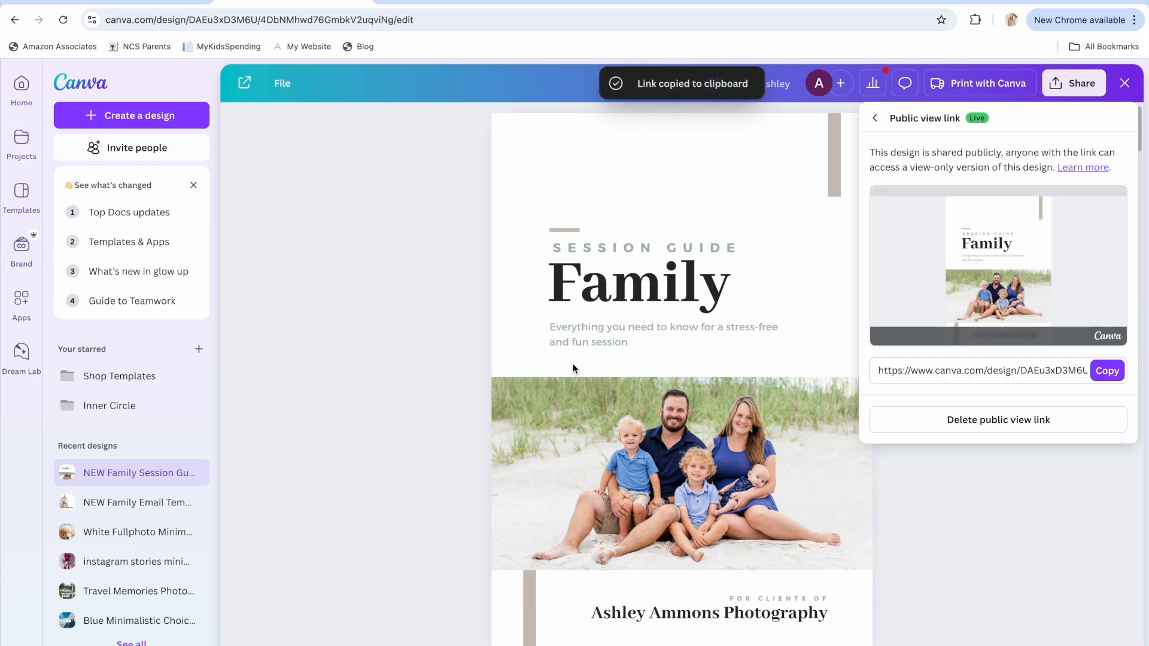
click(1107, 371)
Open the copied public view link in a new browser tab and page through the session guide
key(super+t)
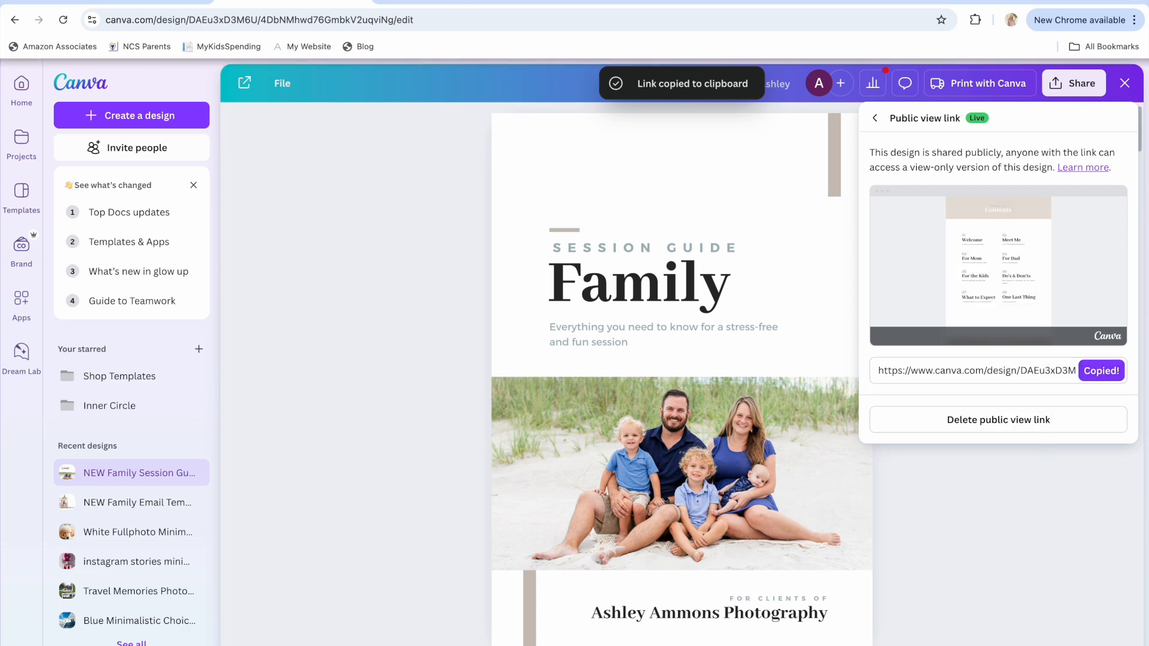
key(super+v)
key(Return)
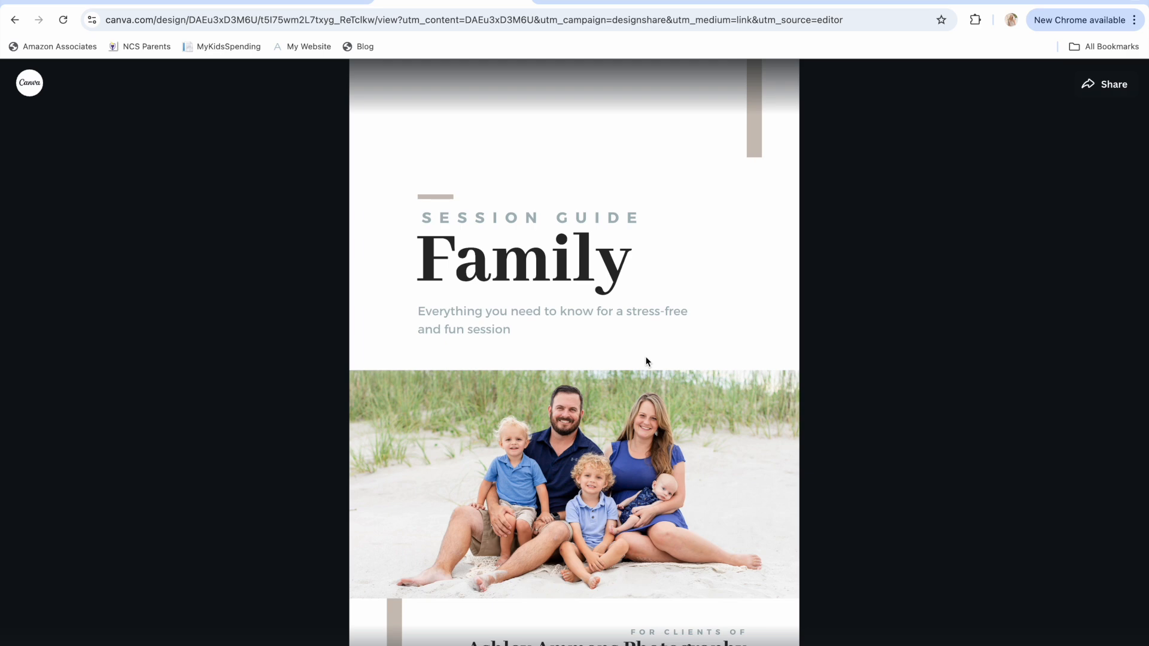
scroll(647, 362, down, 20)
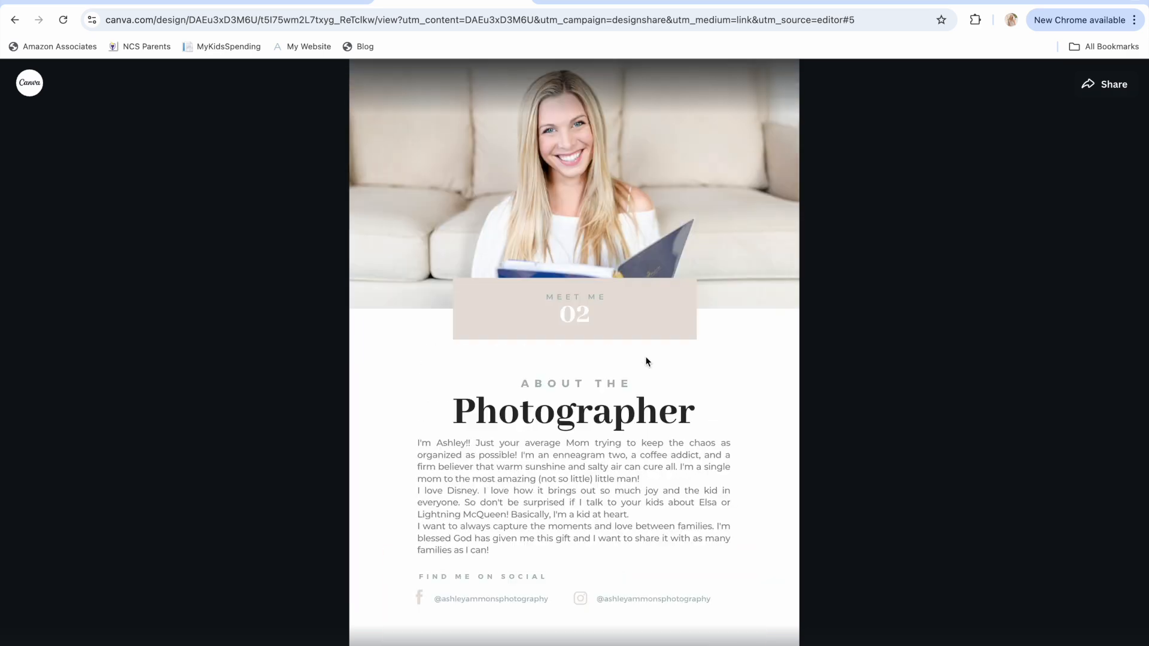
Return to the top of the shared session guide and switch back to the CloudSpot tab with the Session Guide email template
scroll(647, 361, up, 20)
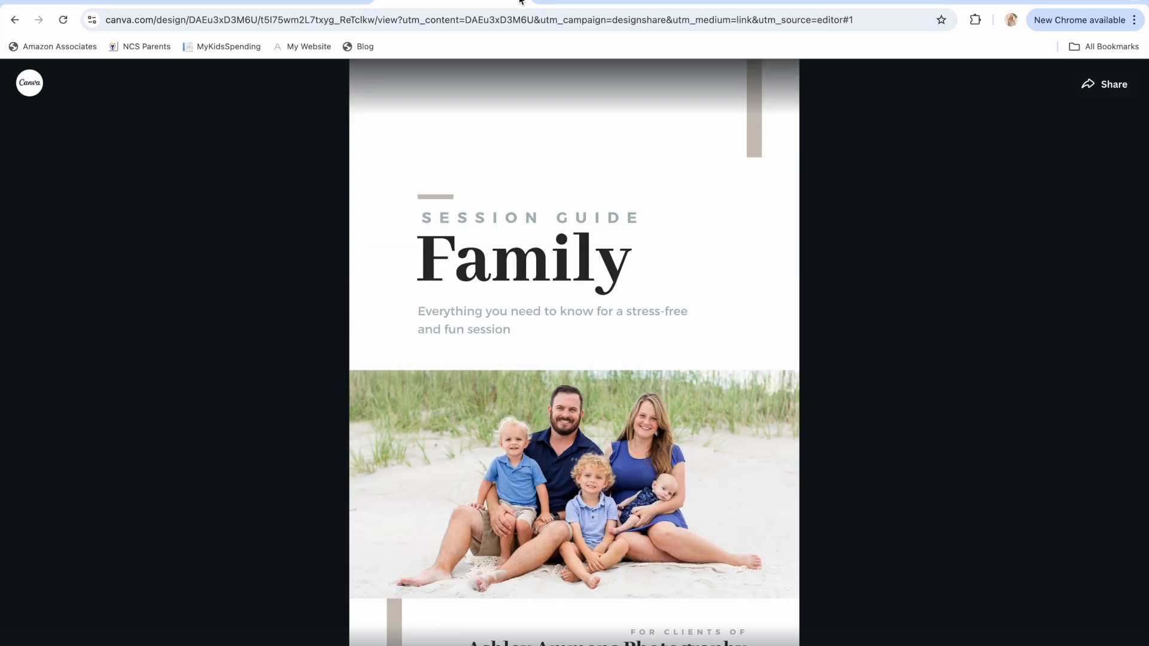
click(520, 0)
click(161, 1)
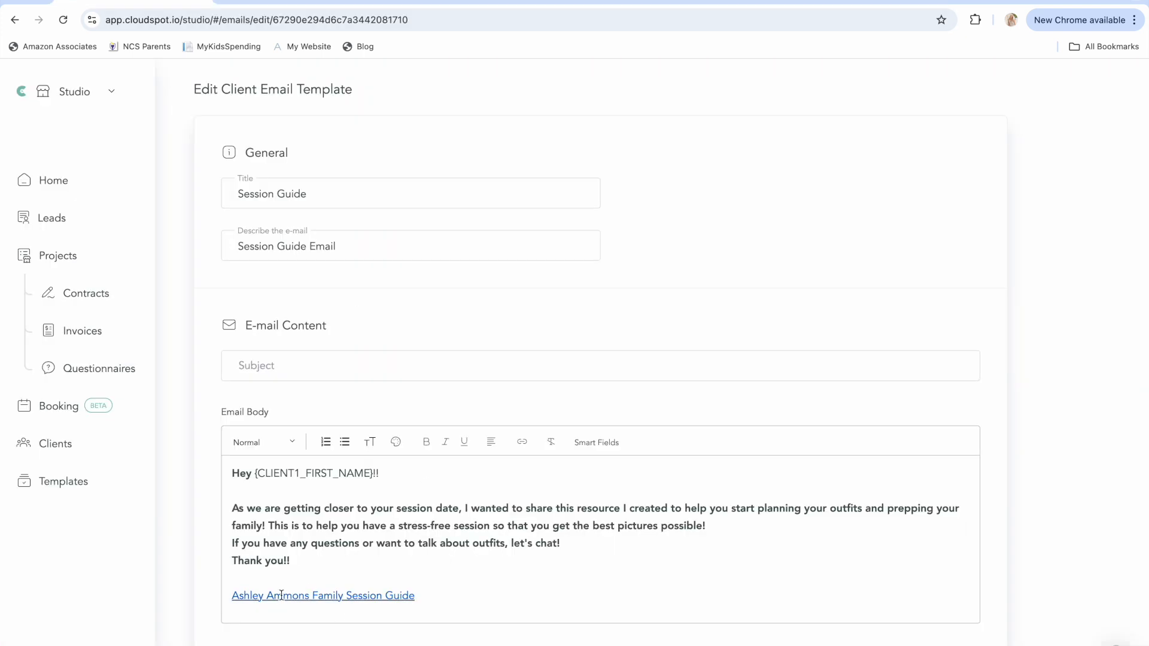
Try linking the photographer's name on a new first line of the email body to the copied Canva link, and delete that line
key(Return)
key(Return)
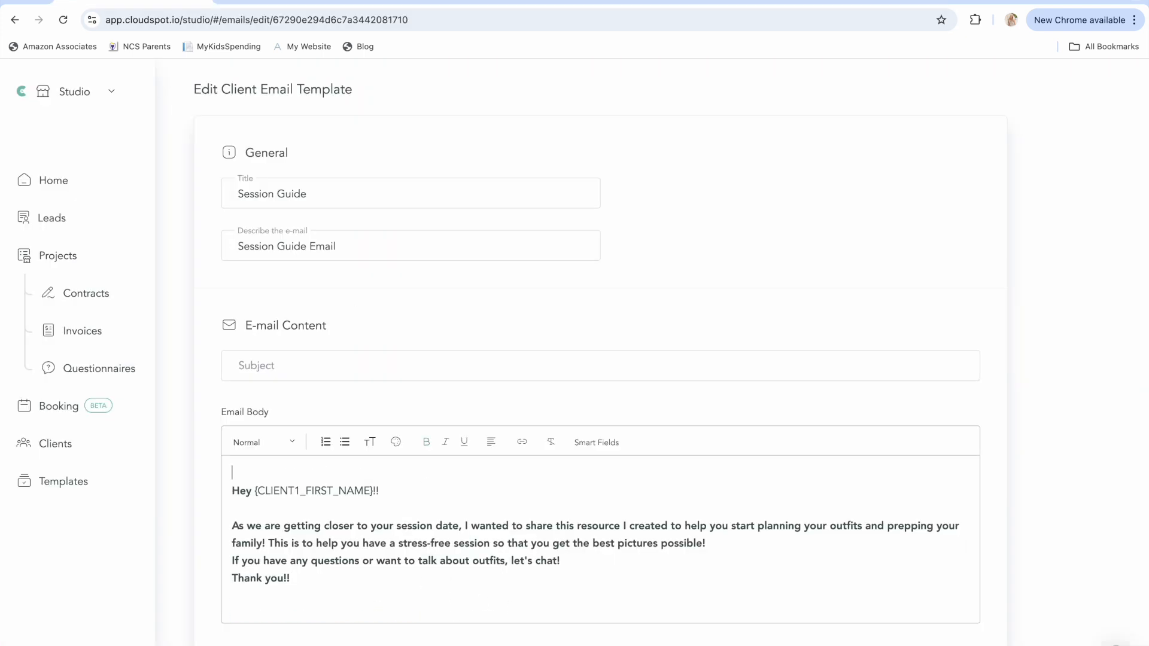
text(Ashley AMmo)
text(mons)
drag(310, 475, 209, 475)
click(524, 444)
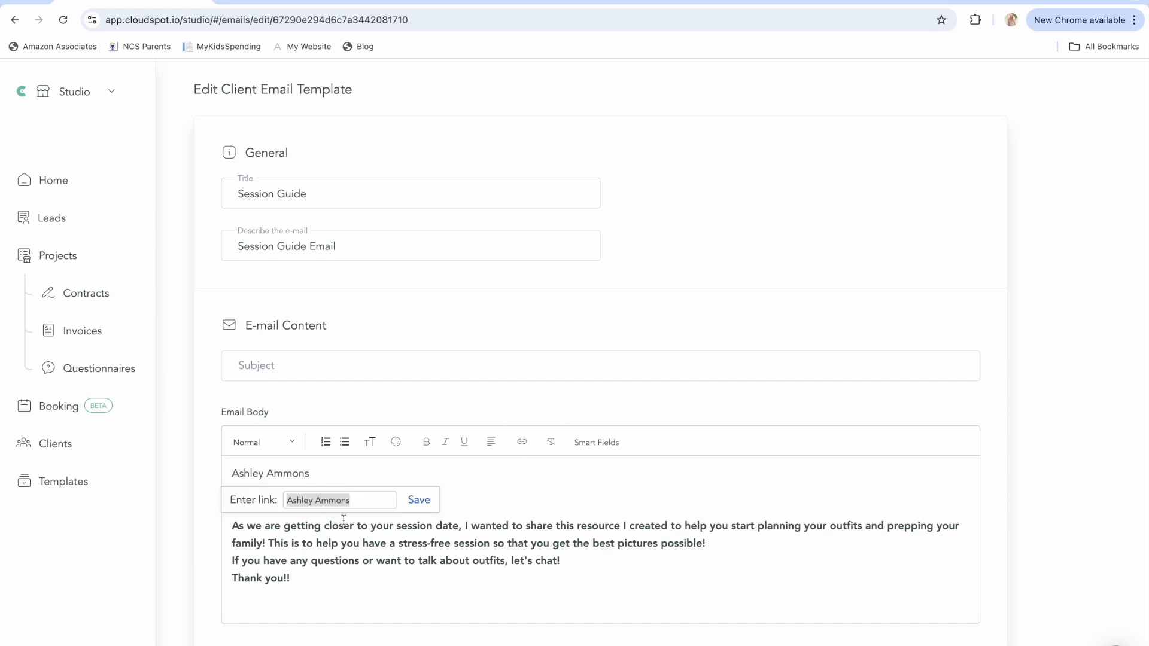
key(super+v)
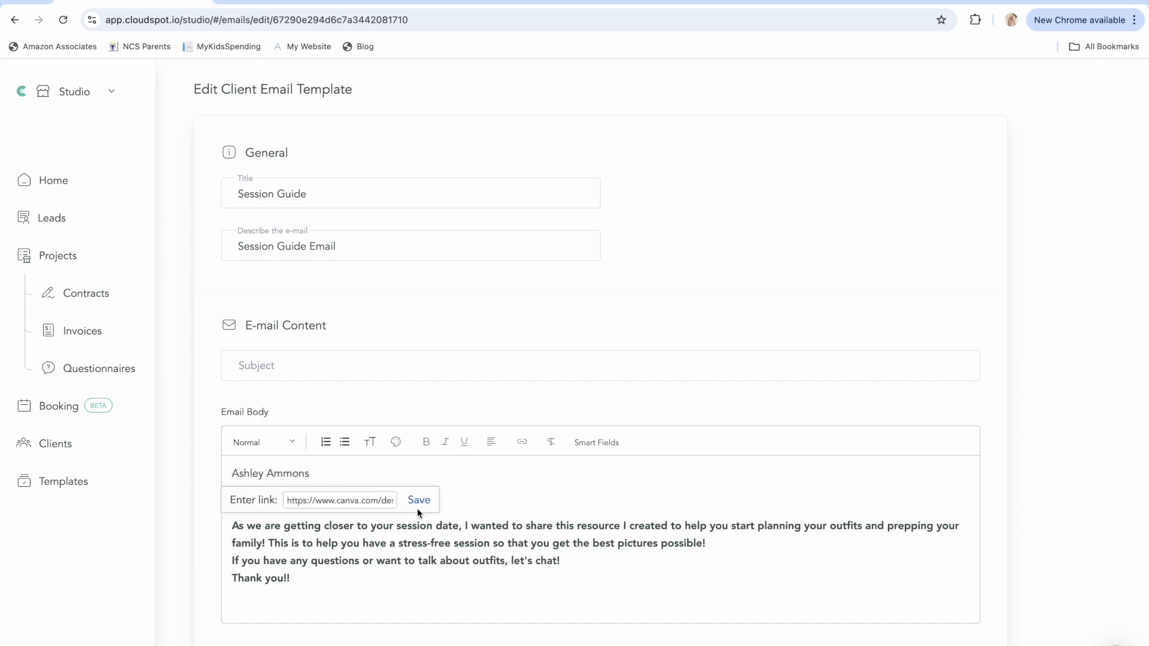
click(419, 501)
drag(342, 466, 206, 474)
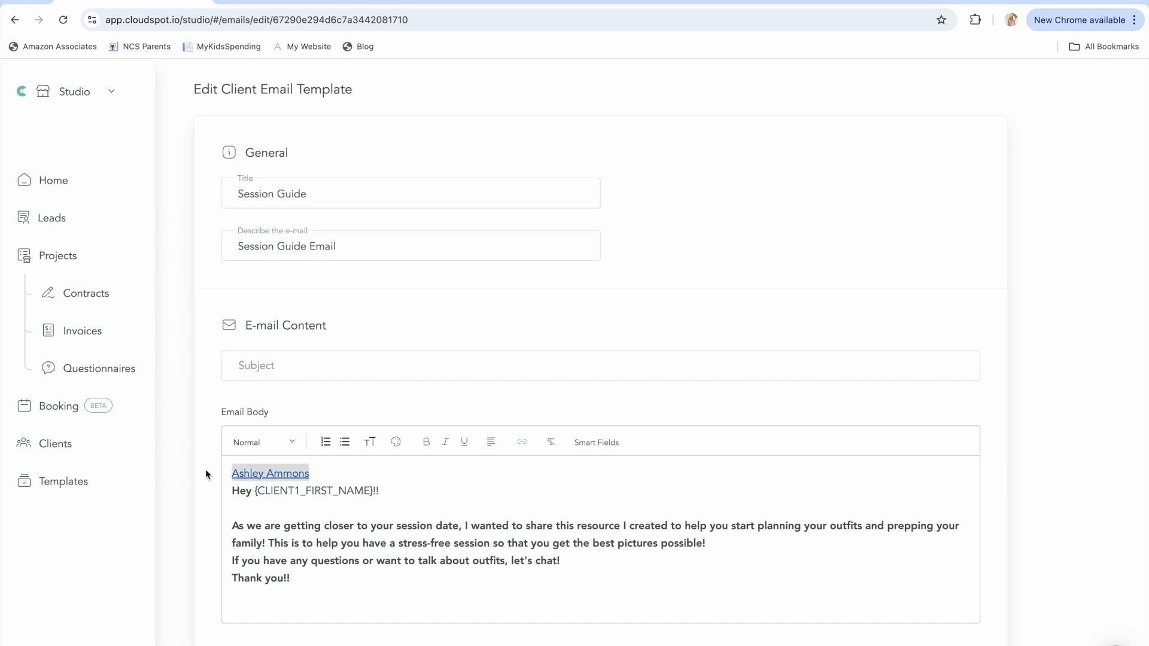
key(BackSpace)
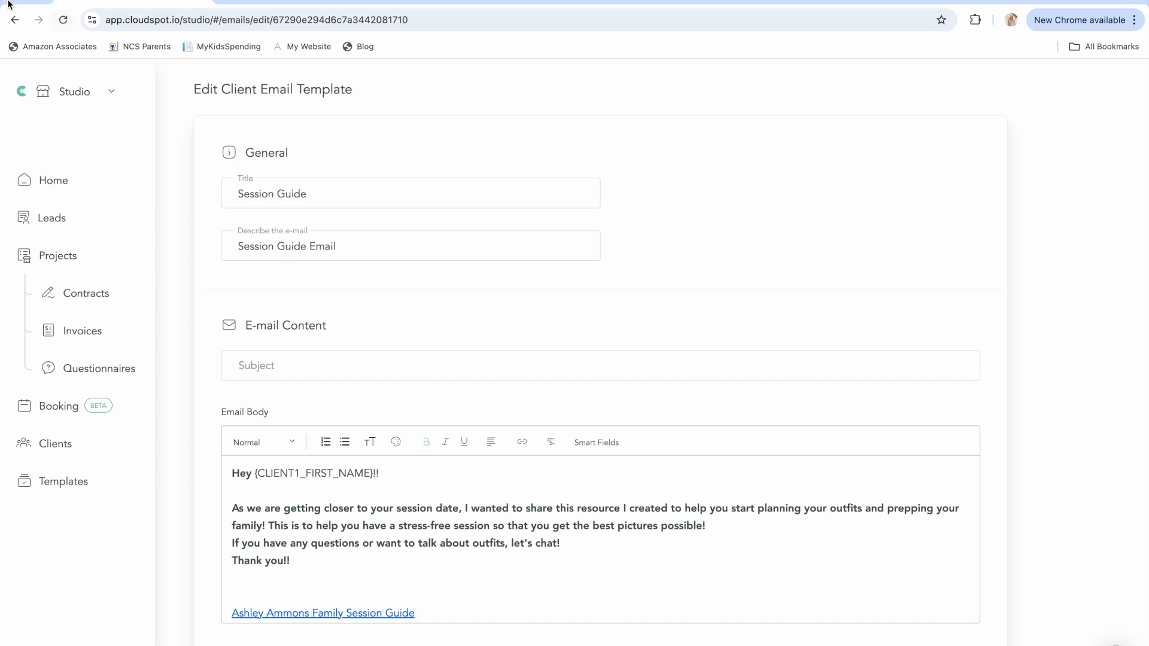
Leave the Session Guide template, open a blank new client email template to view its fields, and cancel it
click(14, 20)
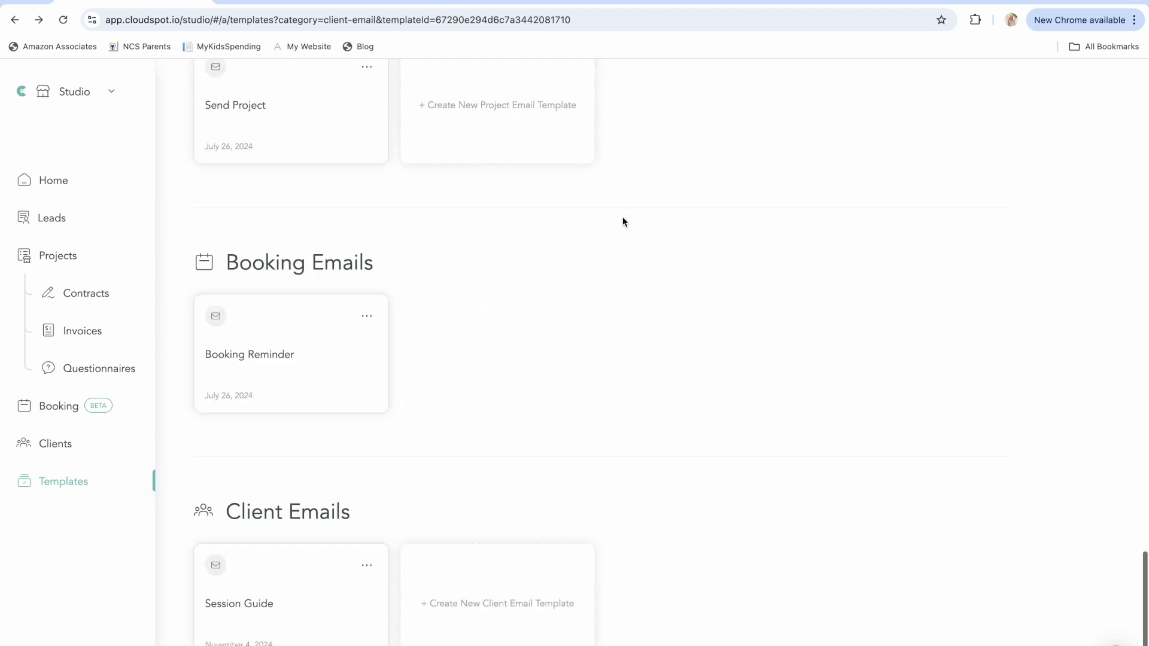
click(557, 606)
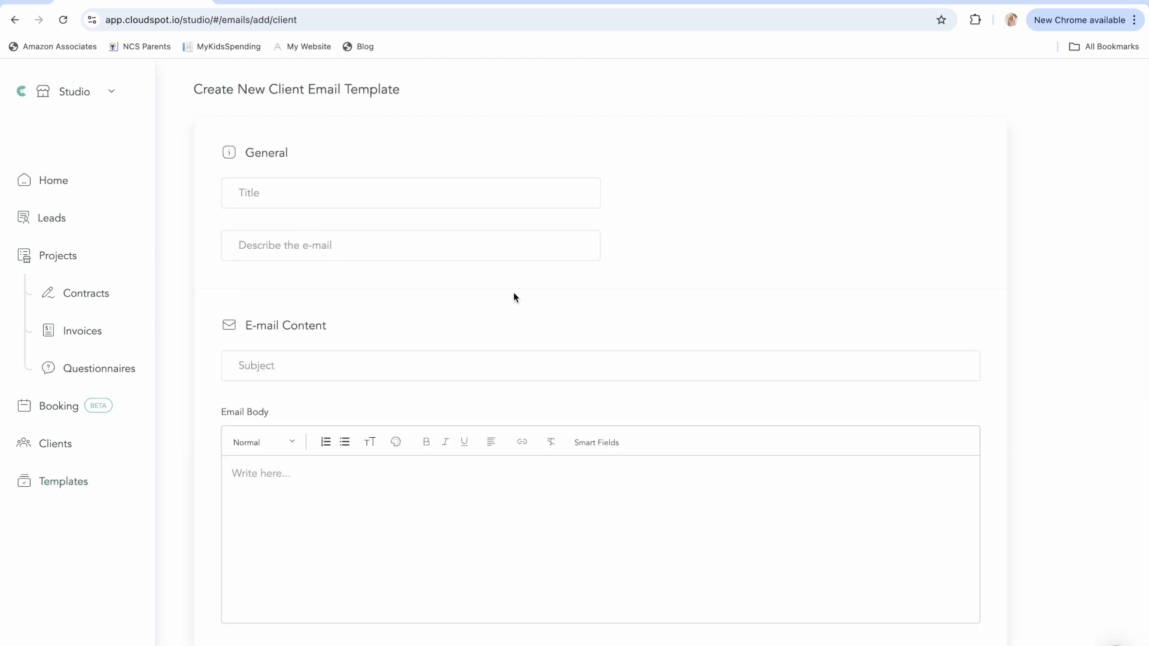
scroll(587, 607, down, 2)
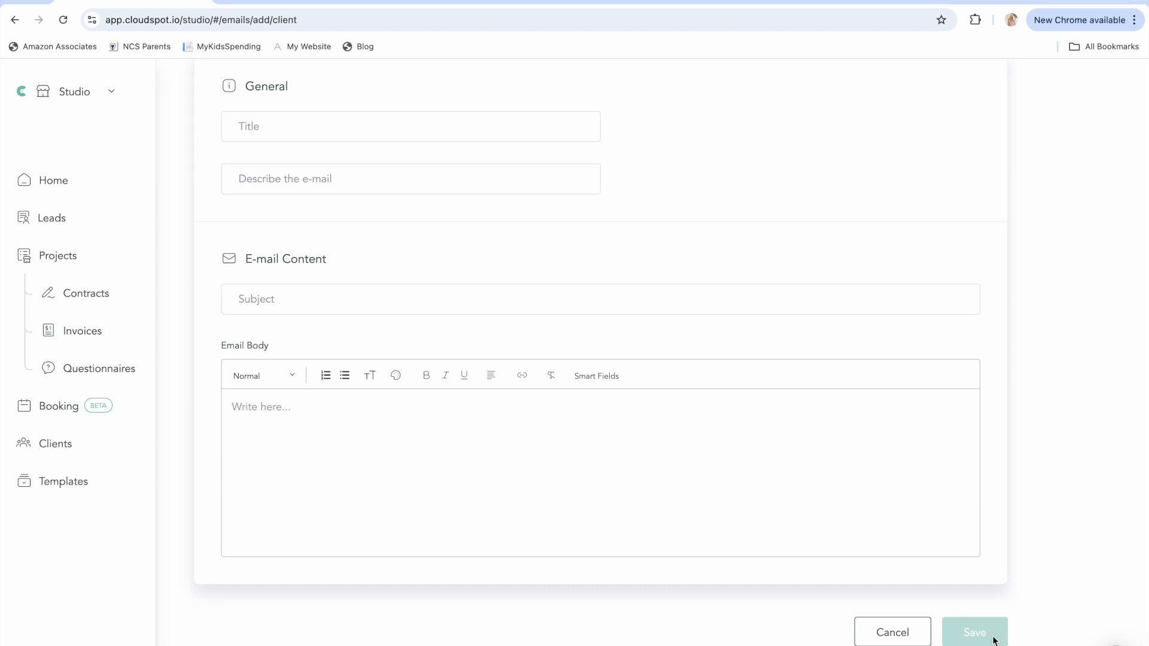
click(890, 631)
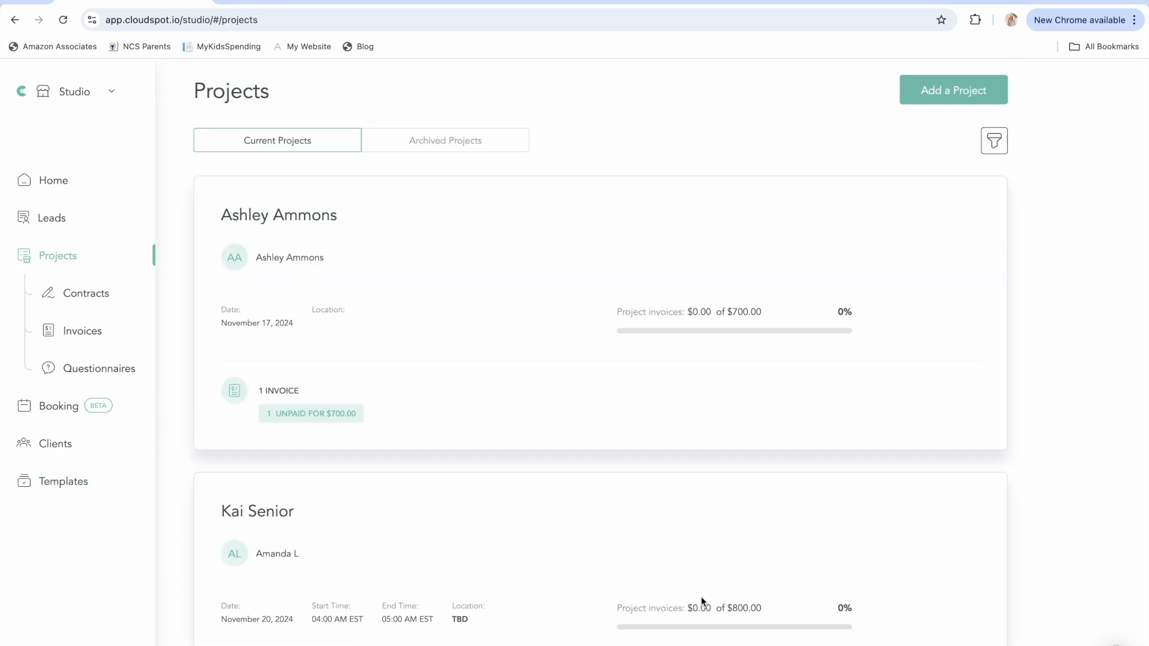
Open the client's project dated November 17, 2024 and look through its galleries, contracts and questionnaires sections
click(310, 231)
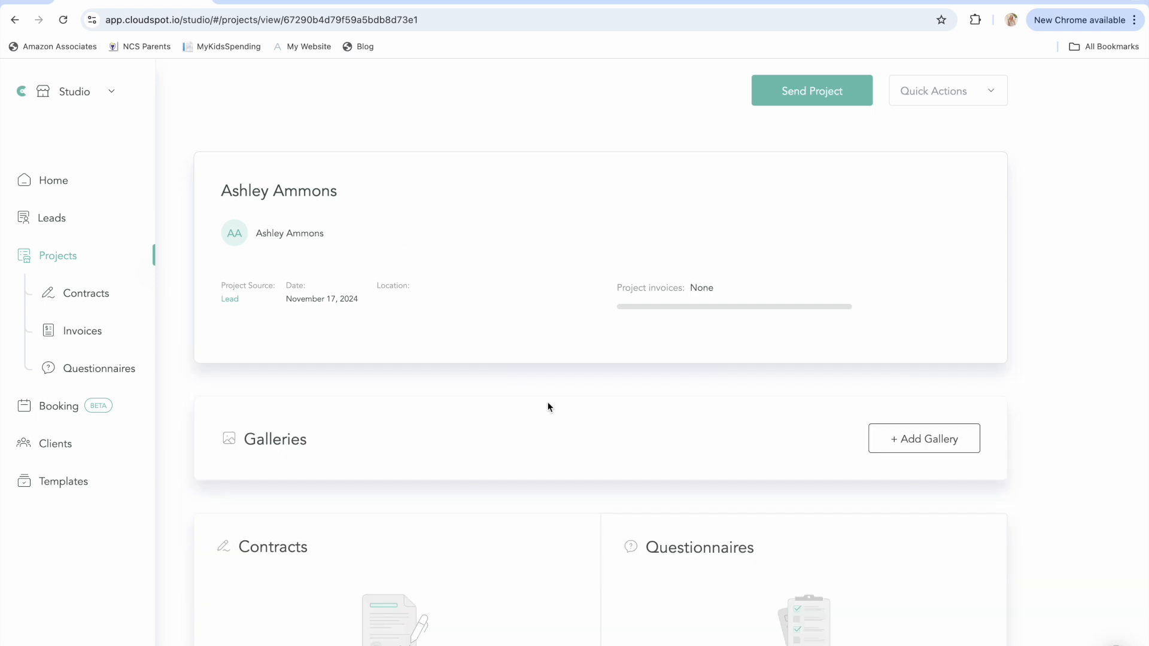
scroll(547, 406, down, 2)
scroll(620, 234, up, 2)
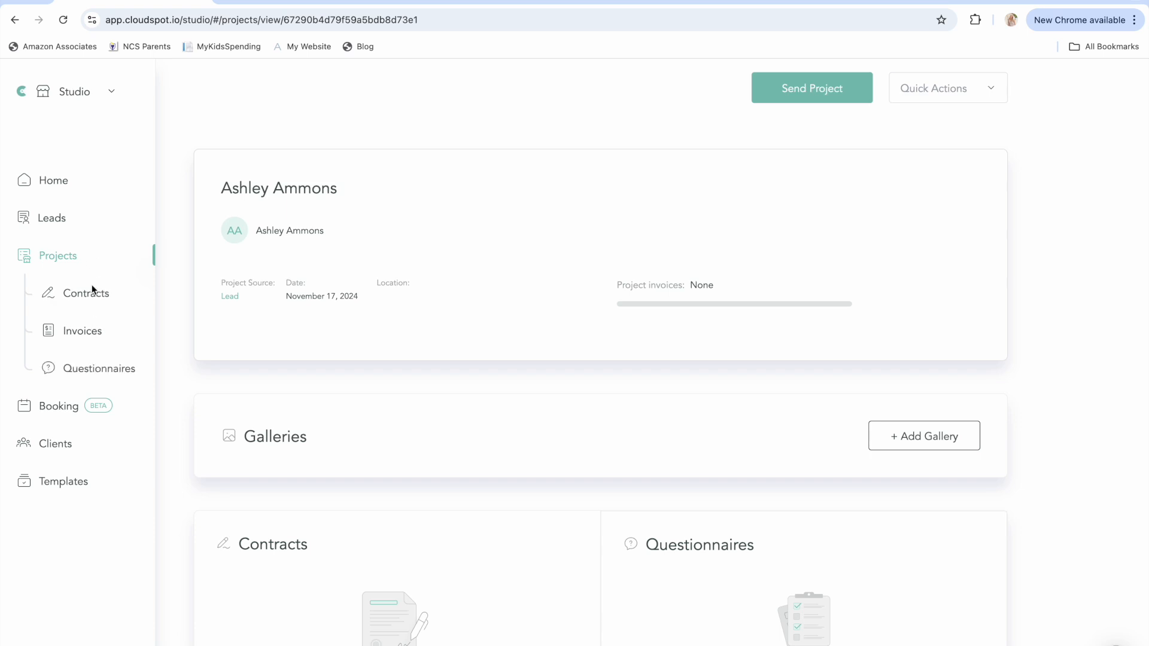
scroll(462, 428, down, 3)
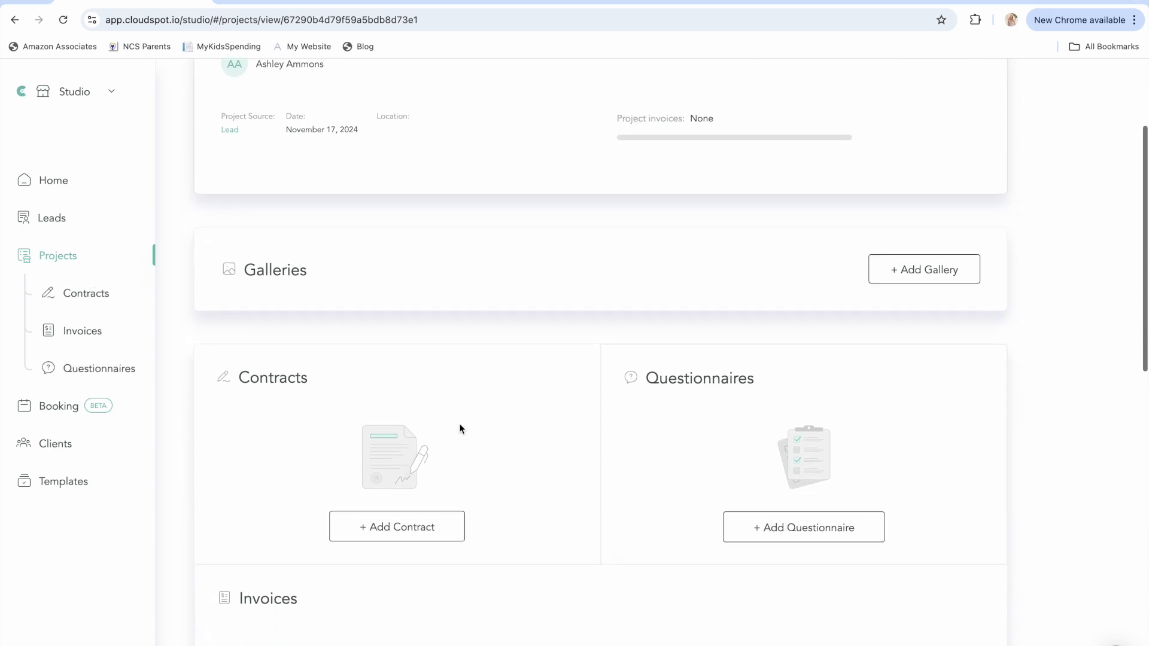
scroll(455, 447, up, 3)
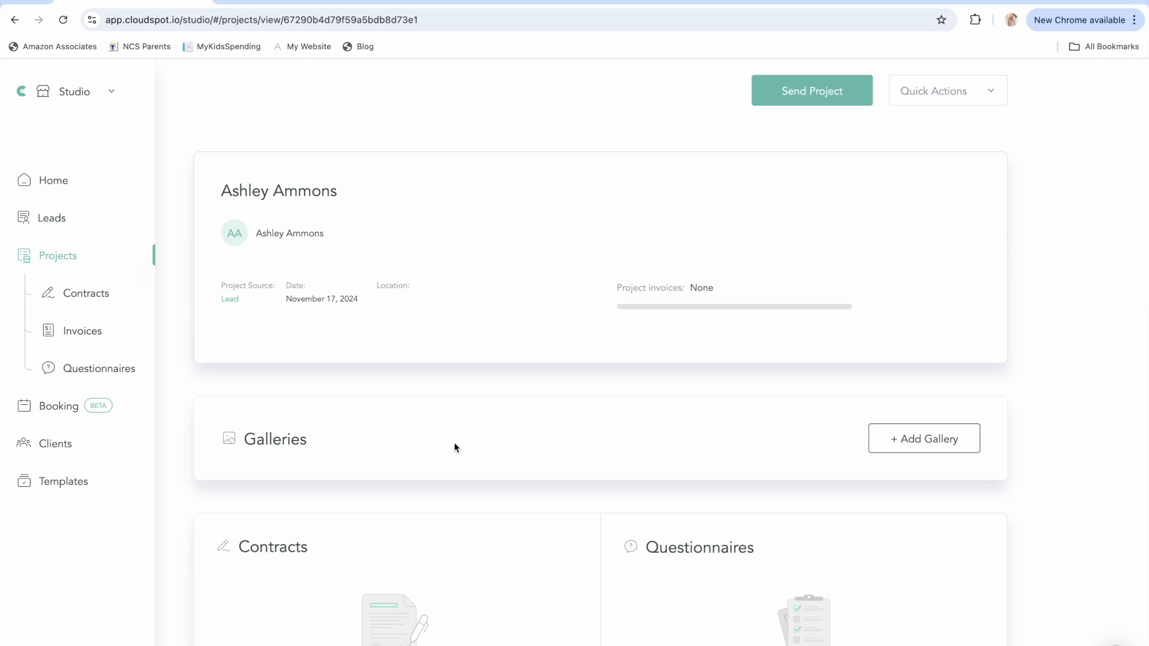
scroll(455, 447, down, 3)
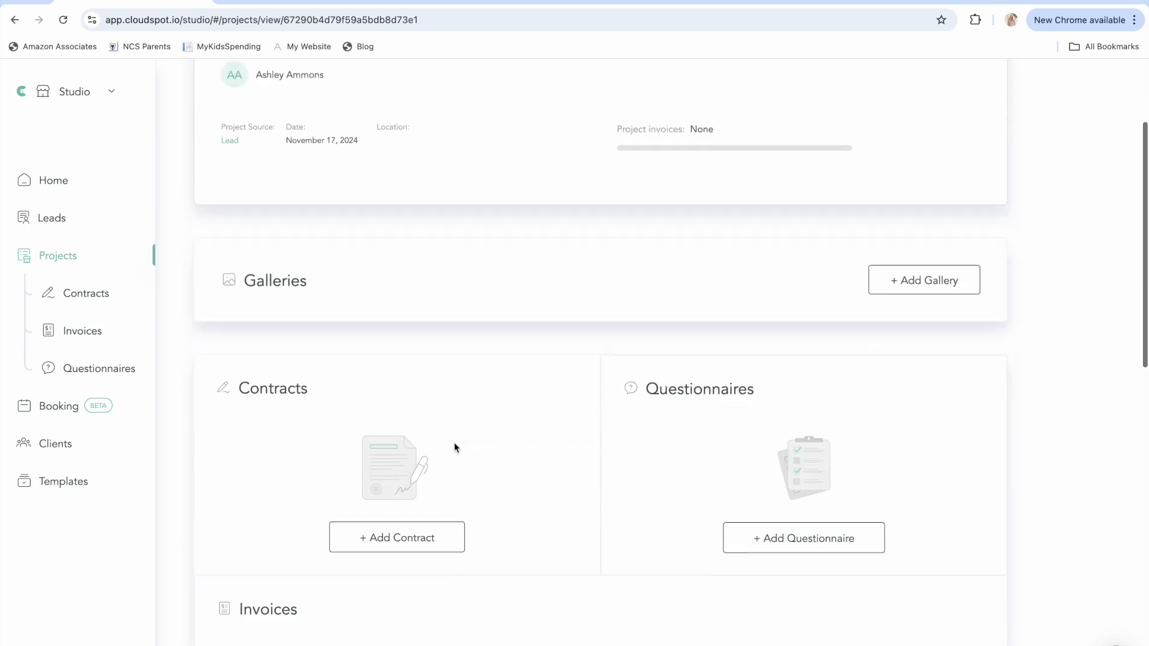
scroll(662, 321, up, 3)
Add a contract from the Full Session template for the project's client and save it to the project
scroll(662, 320, down, 2)
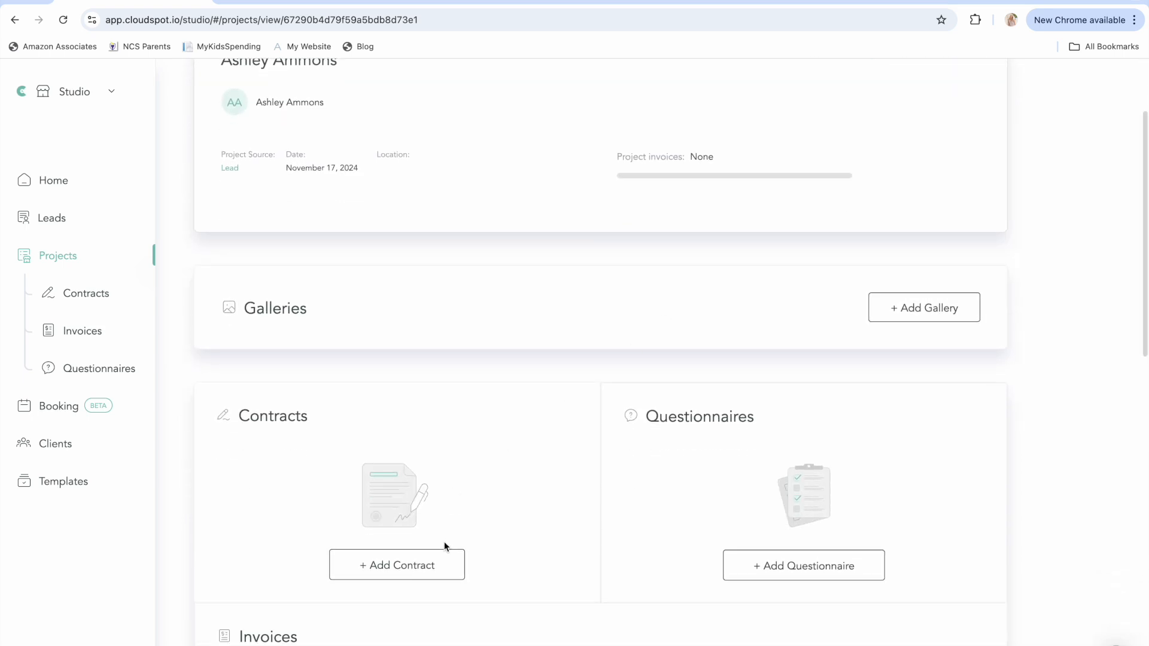
click(438, 567)
click(450, 422)
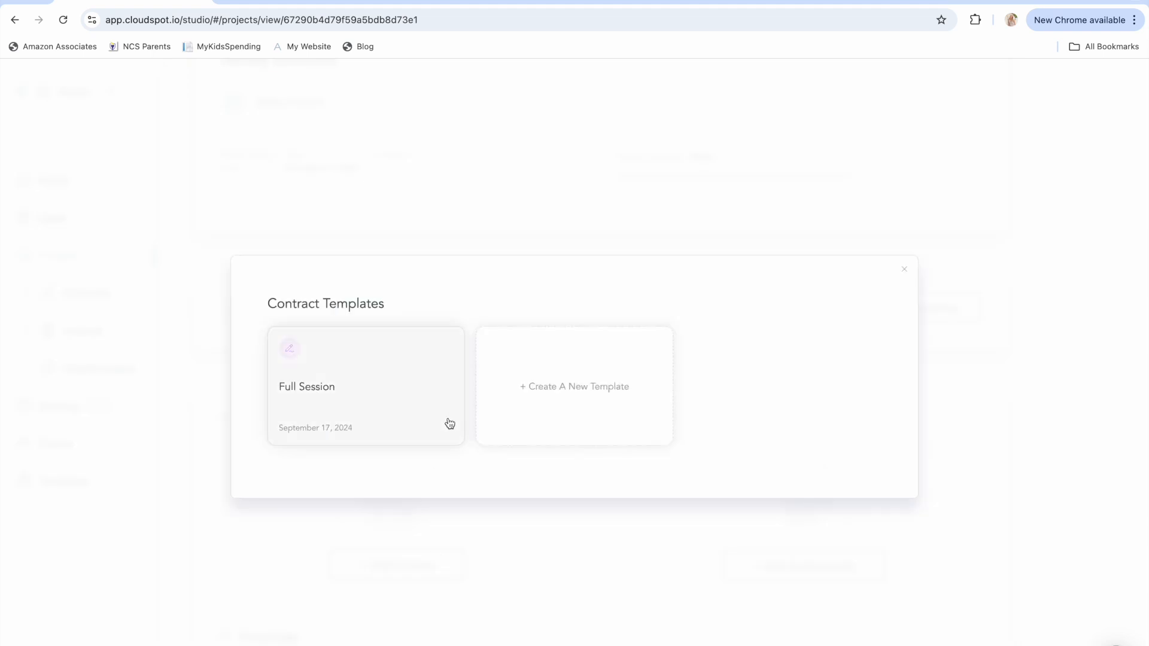
click(368, 413)
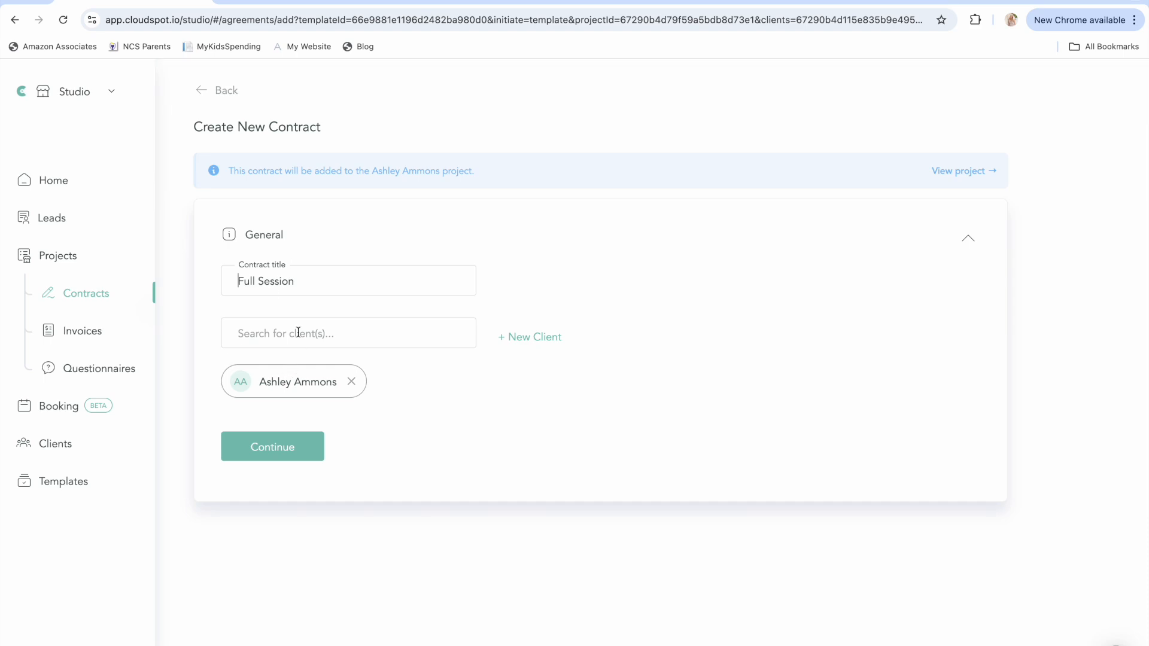
click(293, 455)
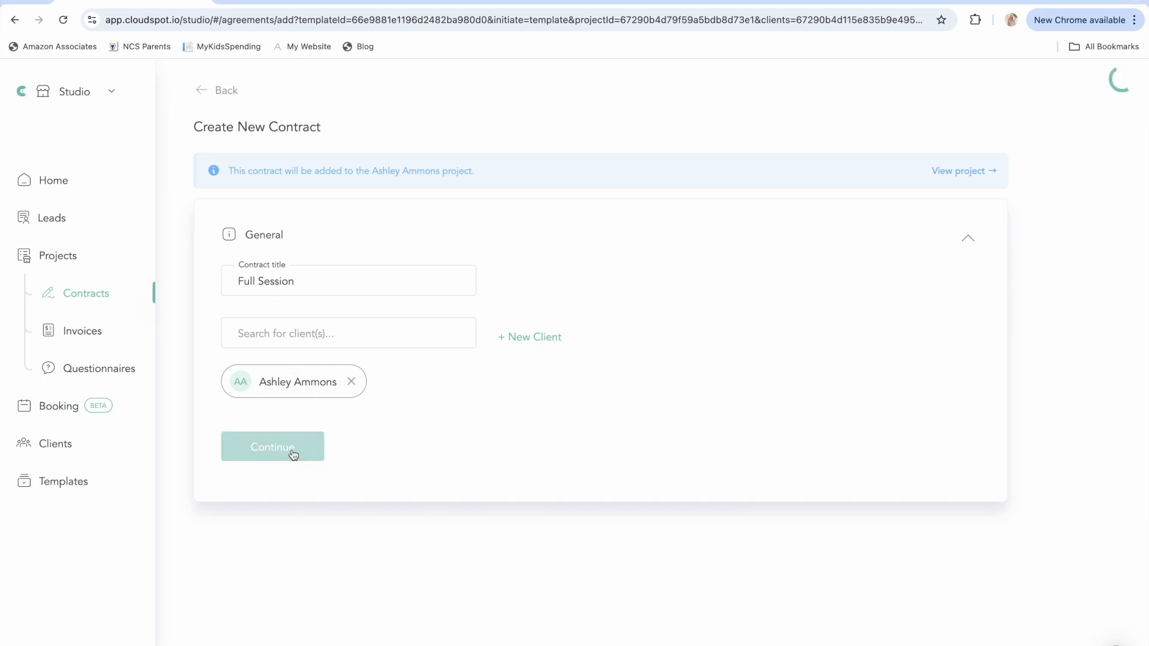
scroll(621, 518, down, 10)
scroll(621, 518, down, 15)
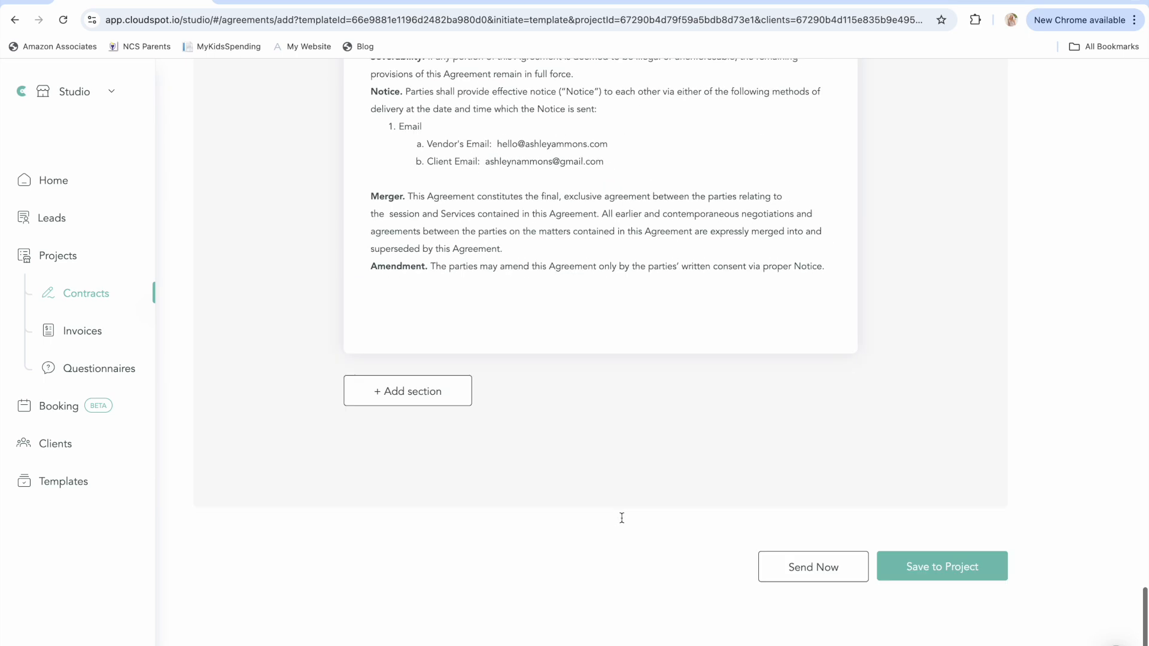
click(976, 566)
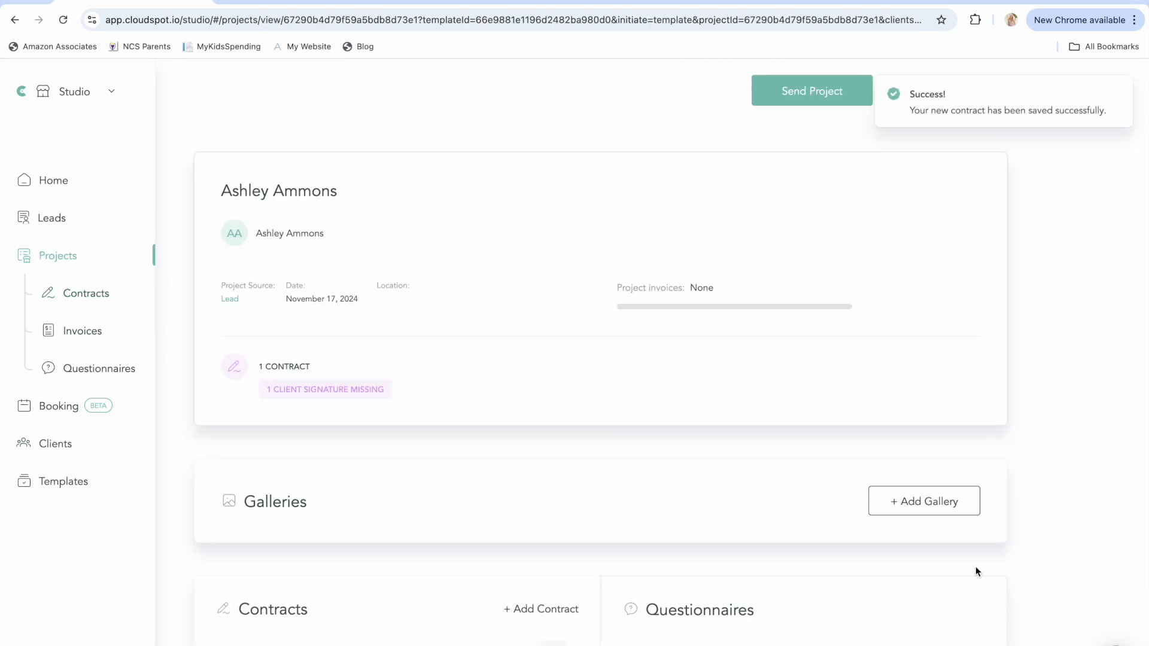
Add a questionnaire to the project from the family questionnaire template and save it to the project
scroll(975, 572, down, 3)
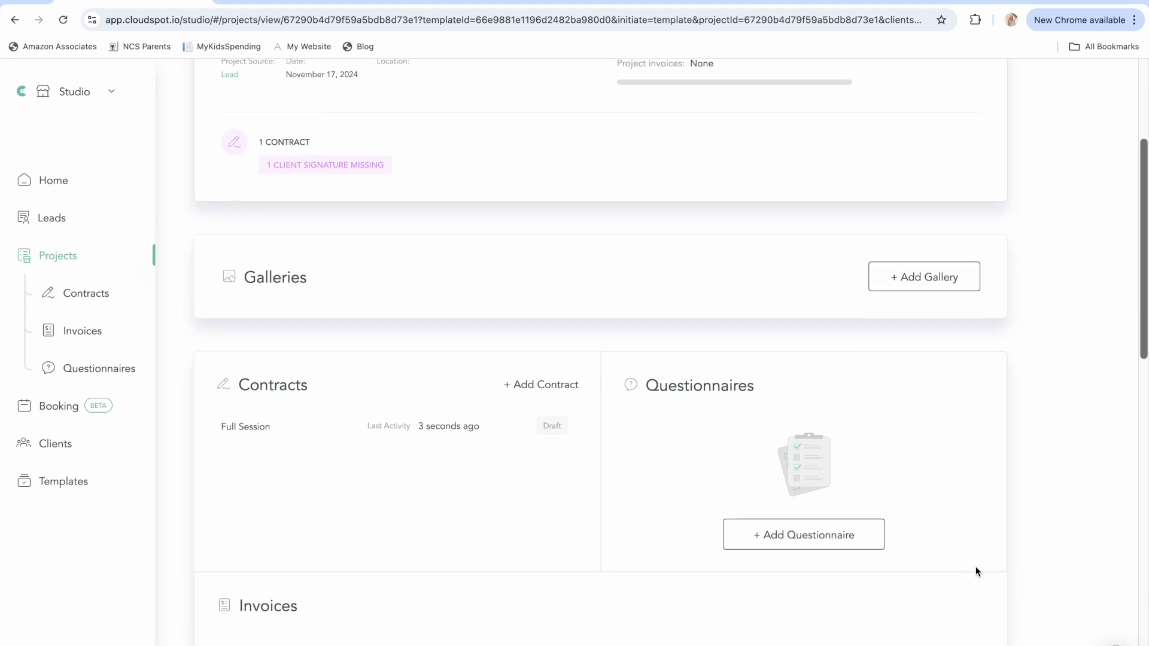
scroll(975, 572, up, 3)
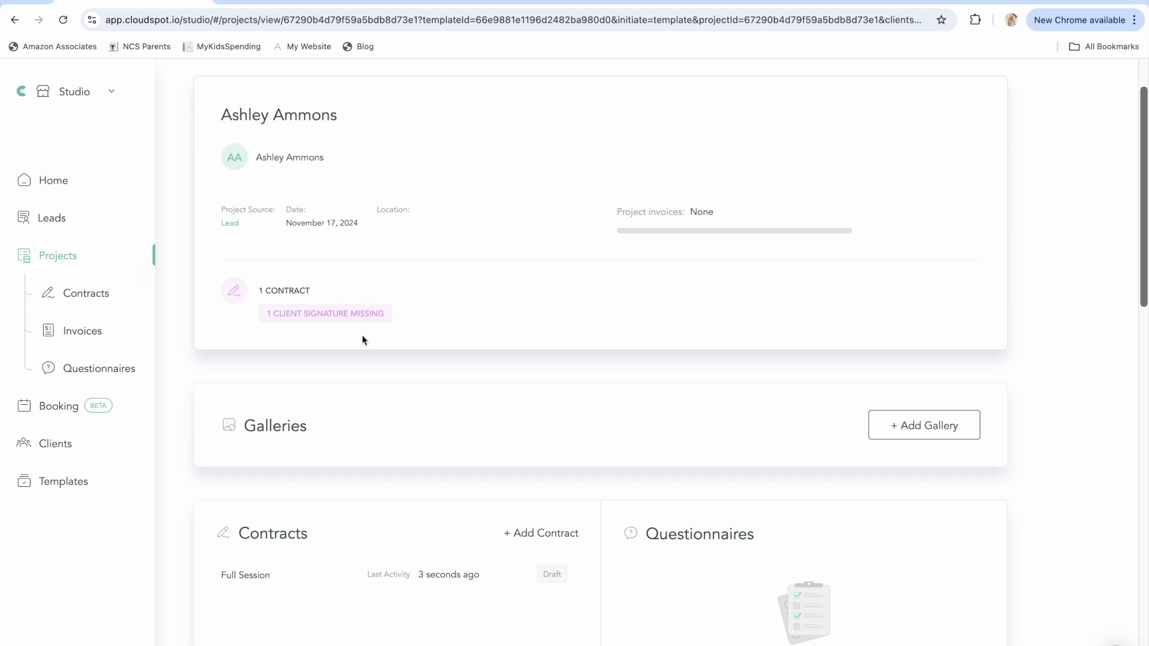
scroll(296, 315, down, 3)
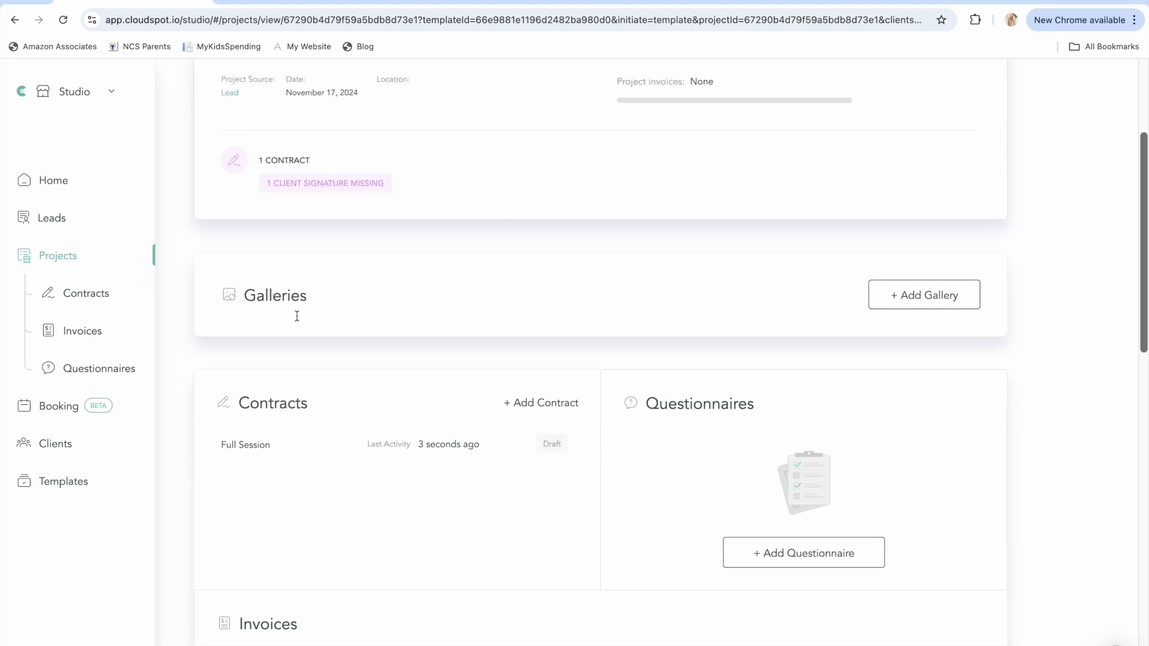
click(785, 520)
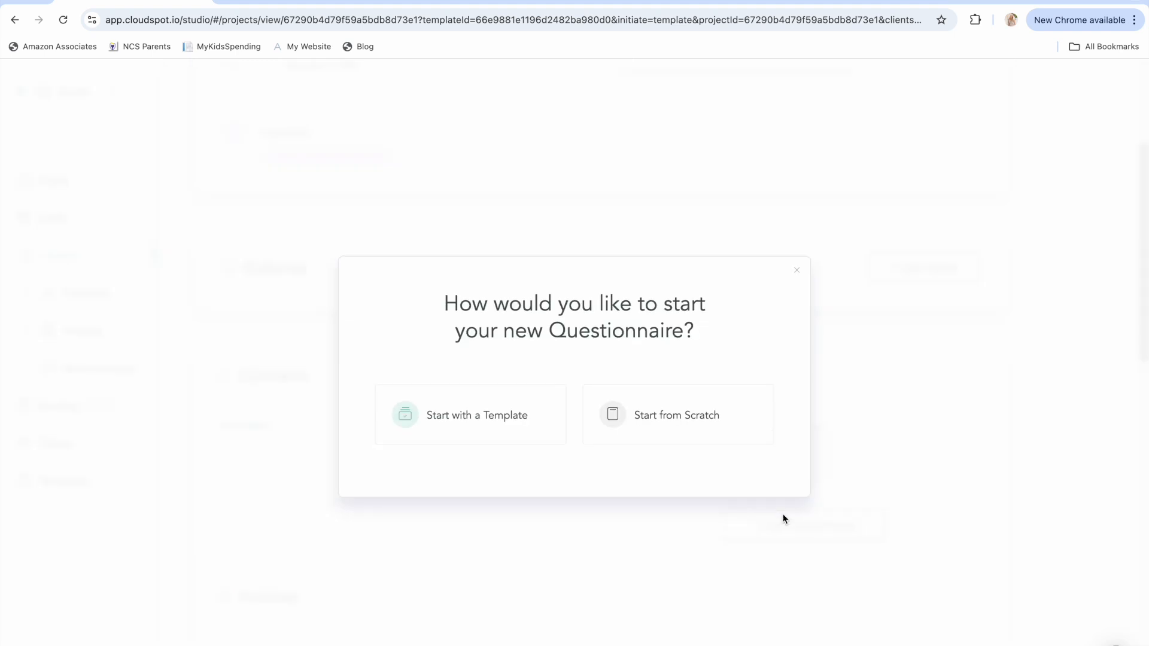
click(469, 408)
click(455, 399)
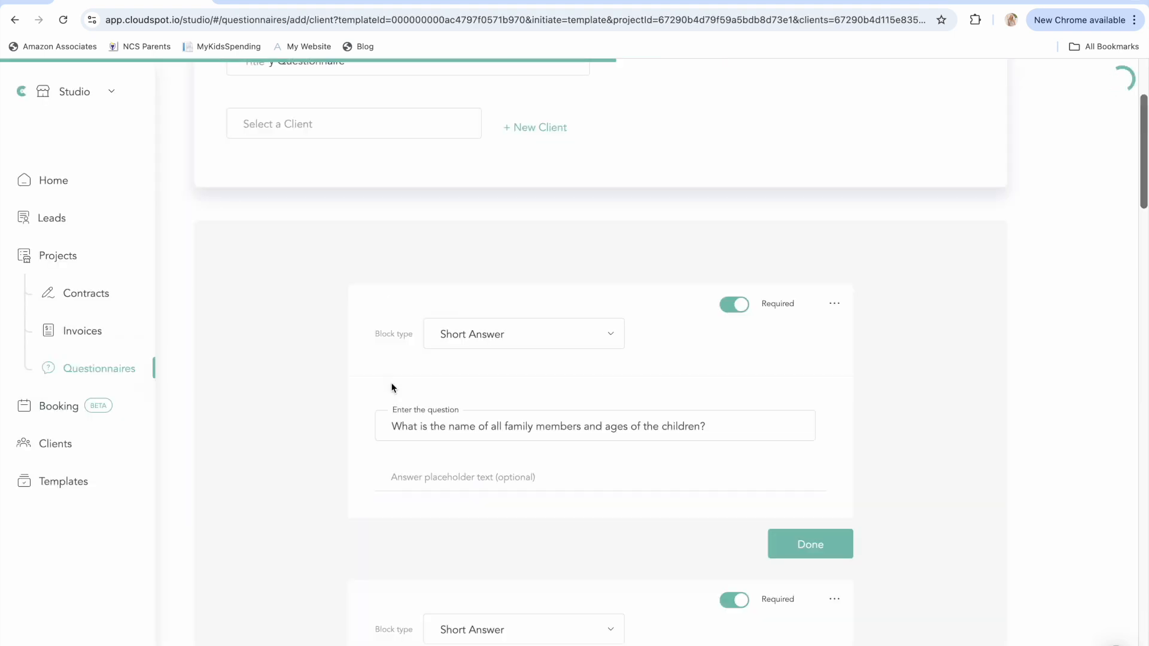
scroll(889, 508, down, 15)
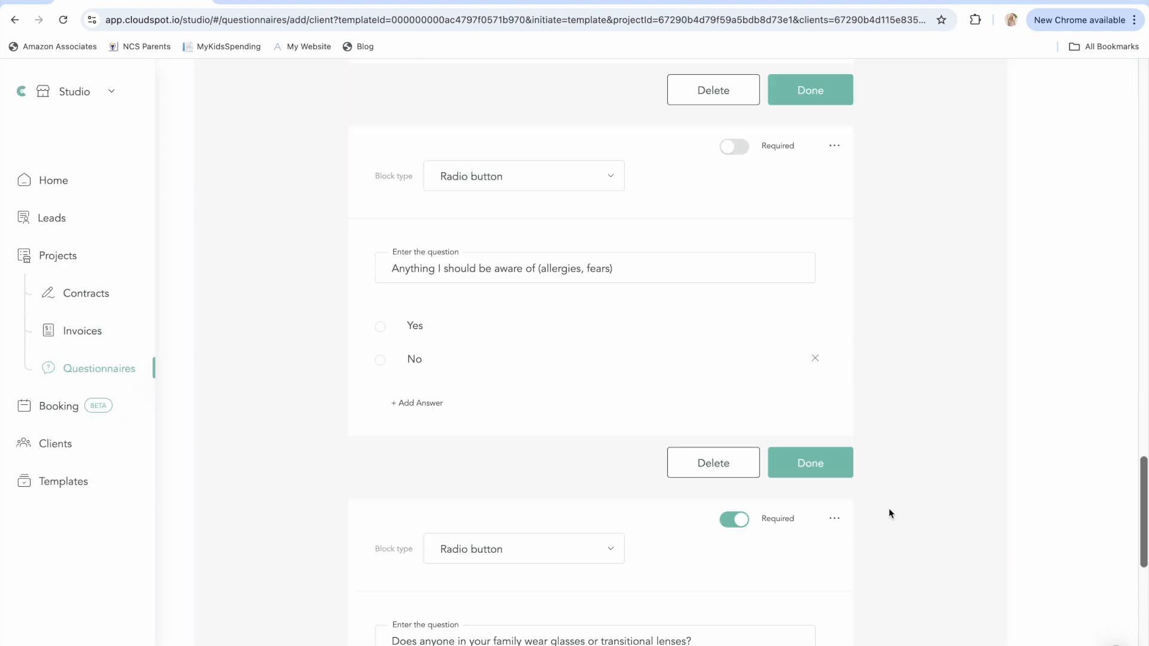
click(945, 600)
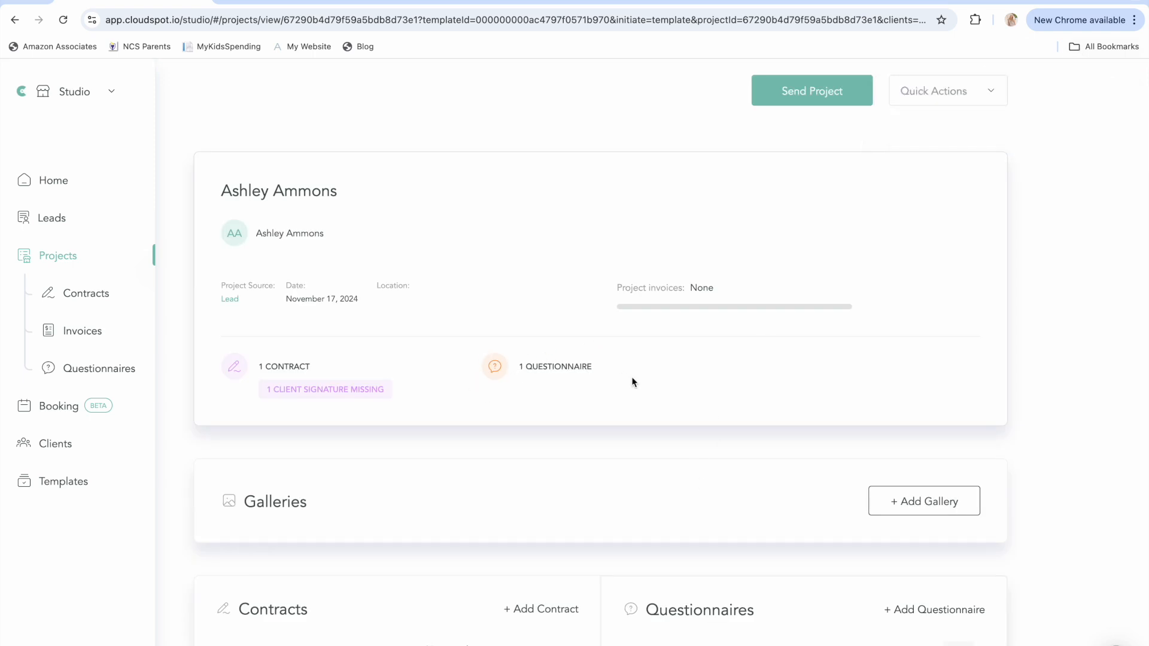
Start a new invoice for the project from the saved family session invoice template
scroll(632, 381, down, 8)
click(595, 437)
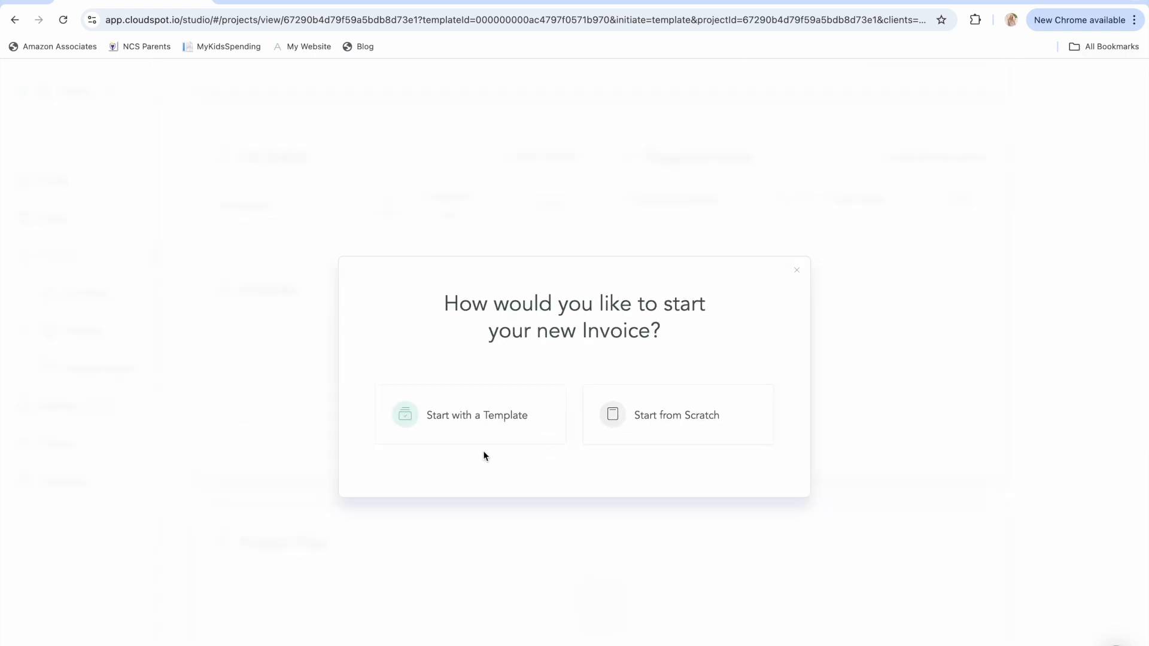
click(475, 430)
click(350, 397)
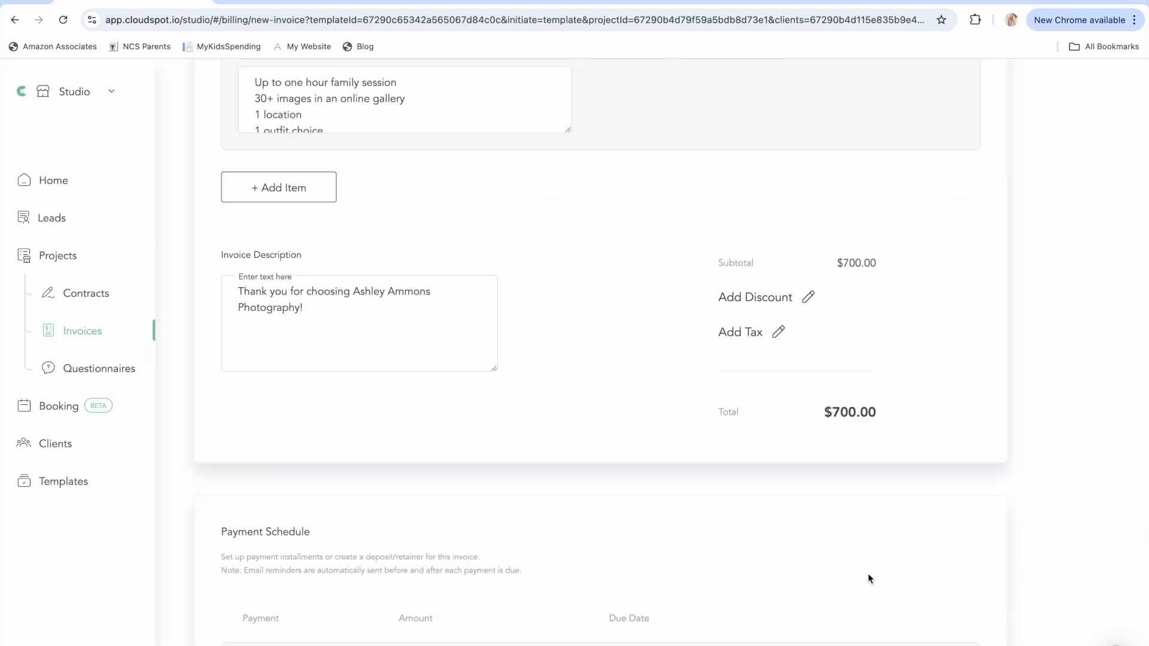
Add two more payments to the invoice's payment schedule to split the total into three installments
scroll(868, 573, down, 7)
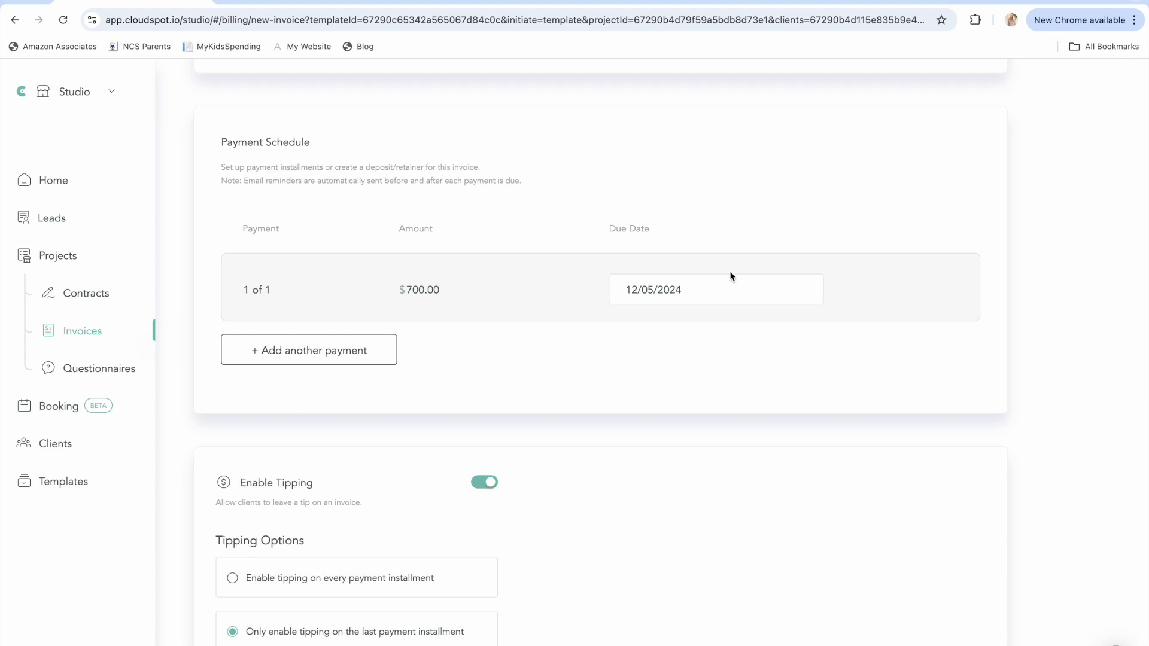
scroll(730, 277, up, 1)
scroll(731, 275, down, 1)
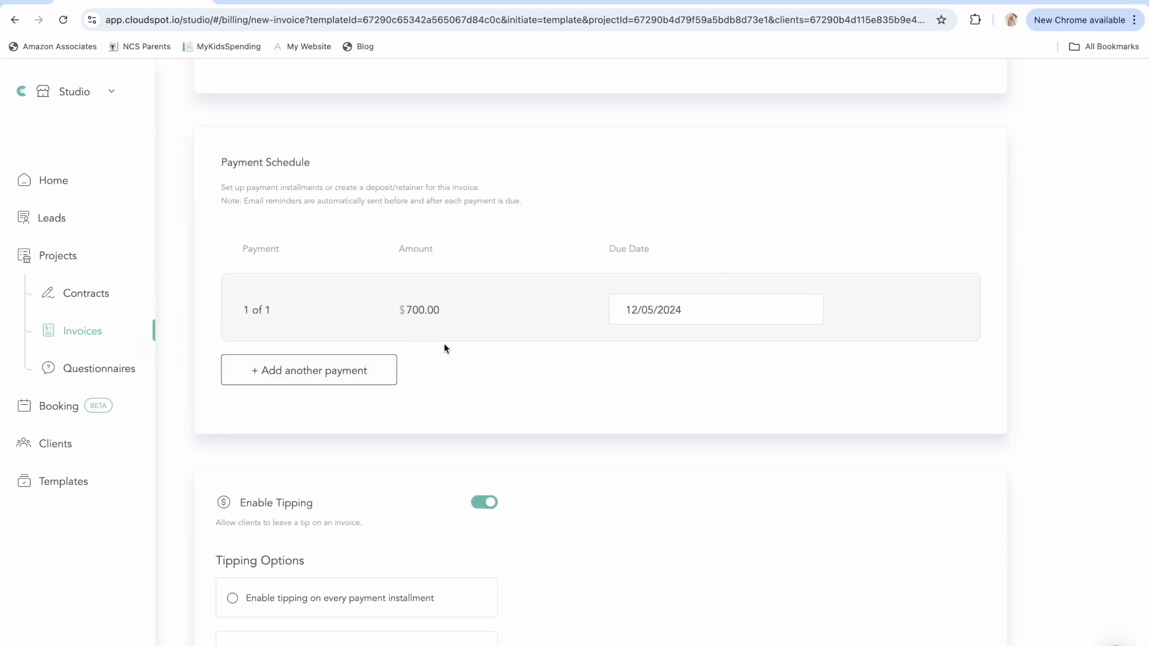
click(357, 365)
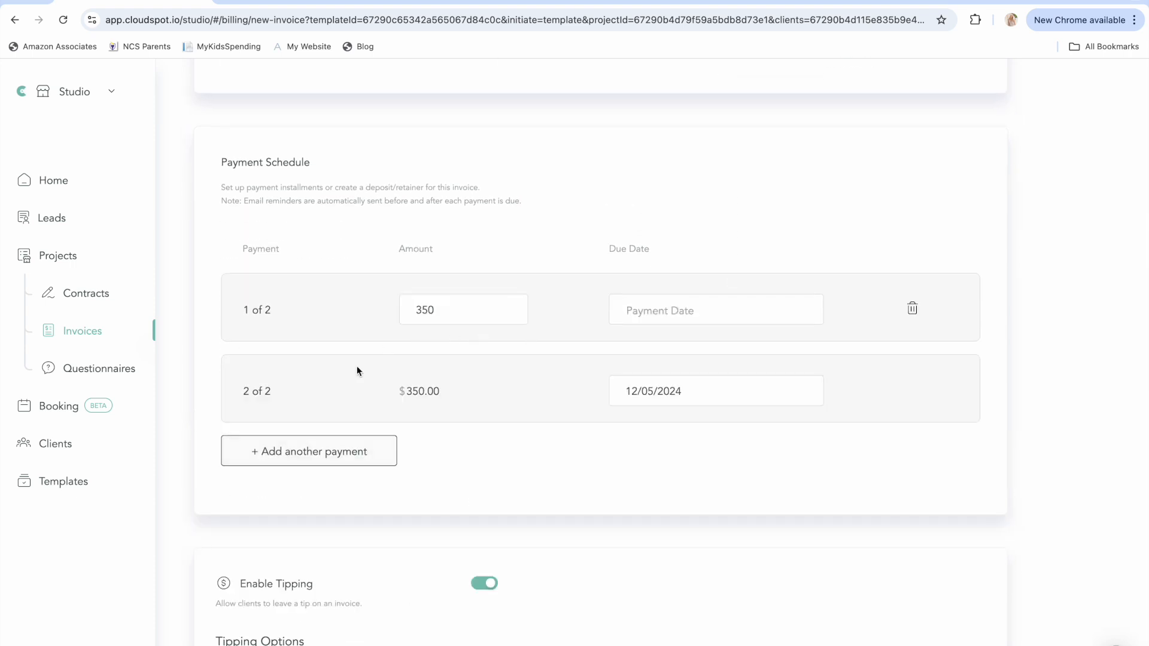
click(351, 450)
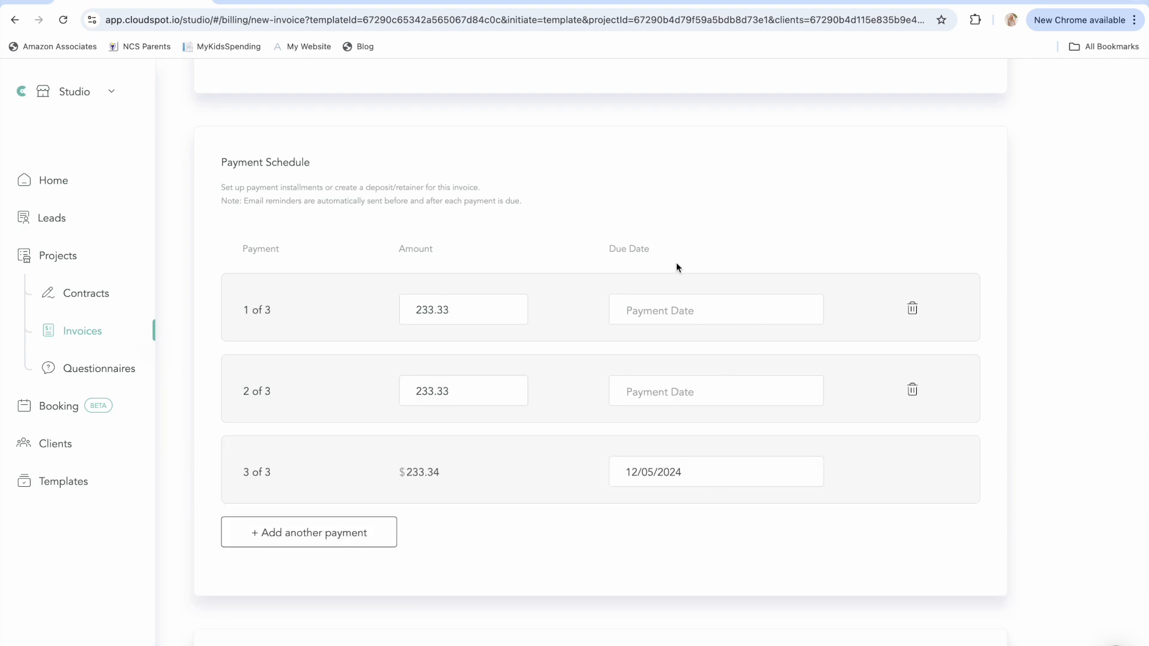
Set the invoice's first payment due date to 11/05/2024 and its second payment due date to 11/12/2024
scroll(677, 267, up, 15)
scroll(677, 268, down, 14)
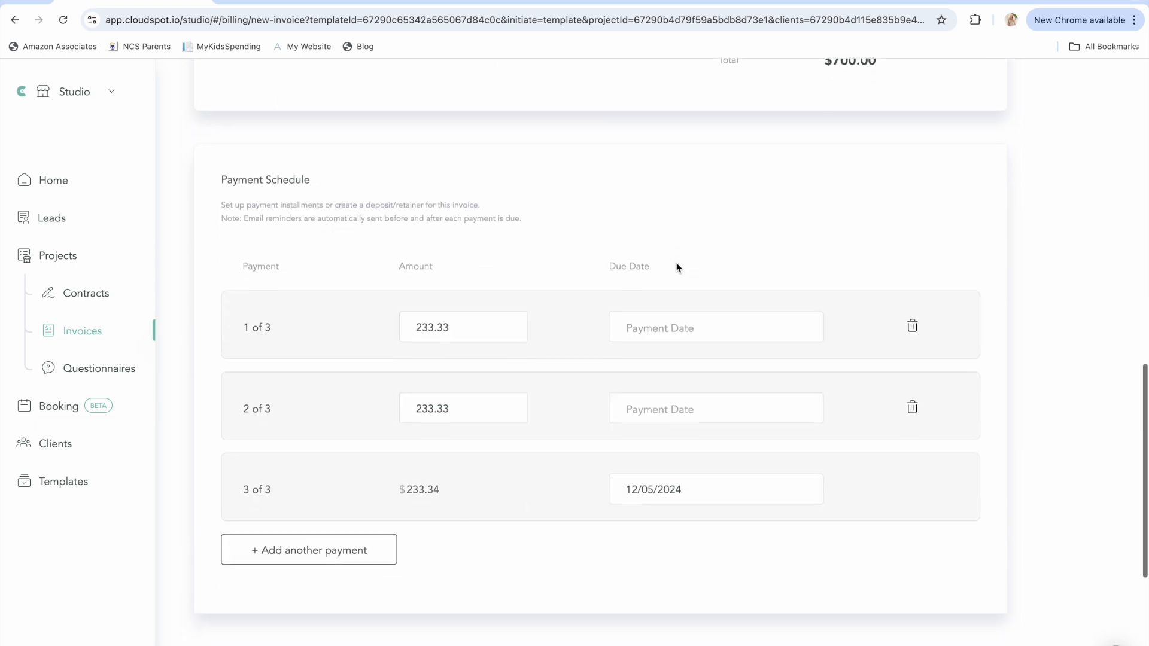
click(672, 325)
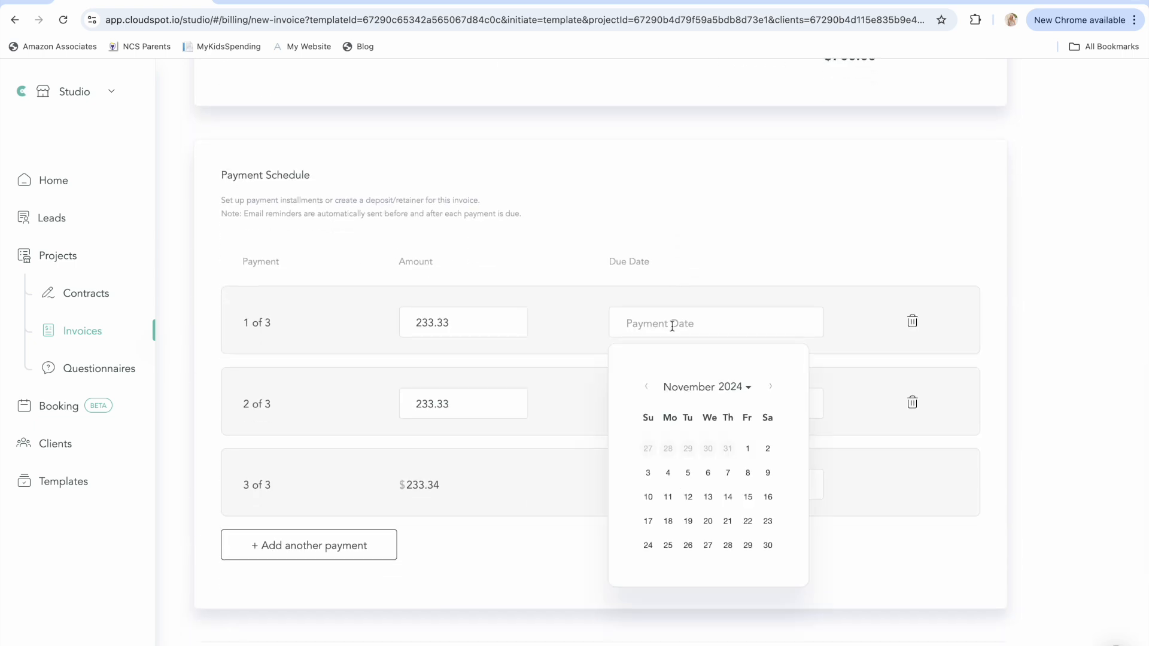
click(687, 473)
click(678, 410)
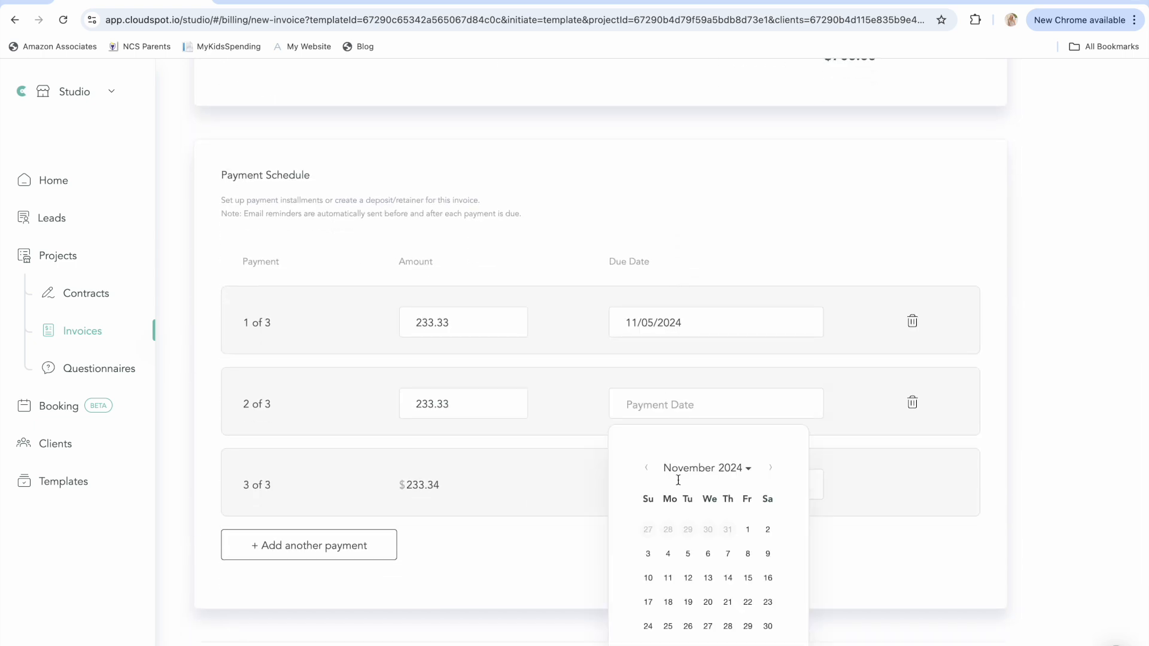
click(689, 584)
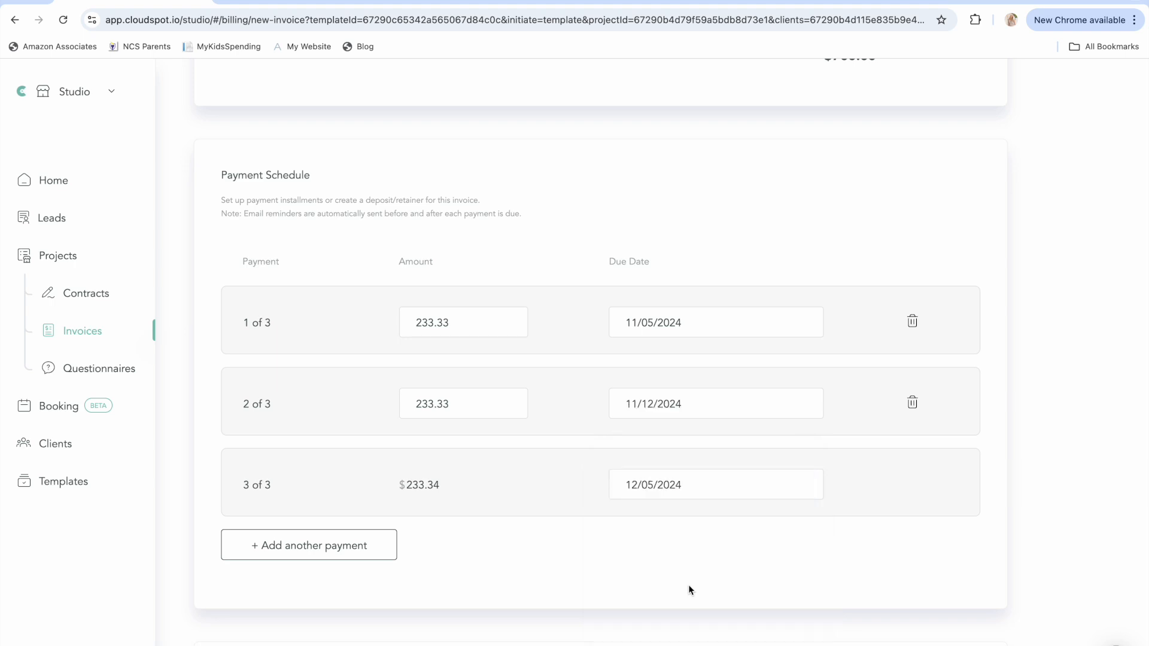
Remove the second of the three payments from the invoice's payment schedule
scroll(636, 595, down, 2)
scroll(643, 594, down, 1)
scroll(643, 594, up, 2)
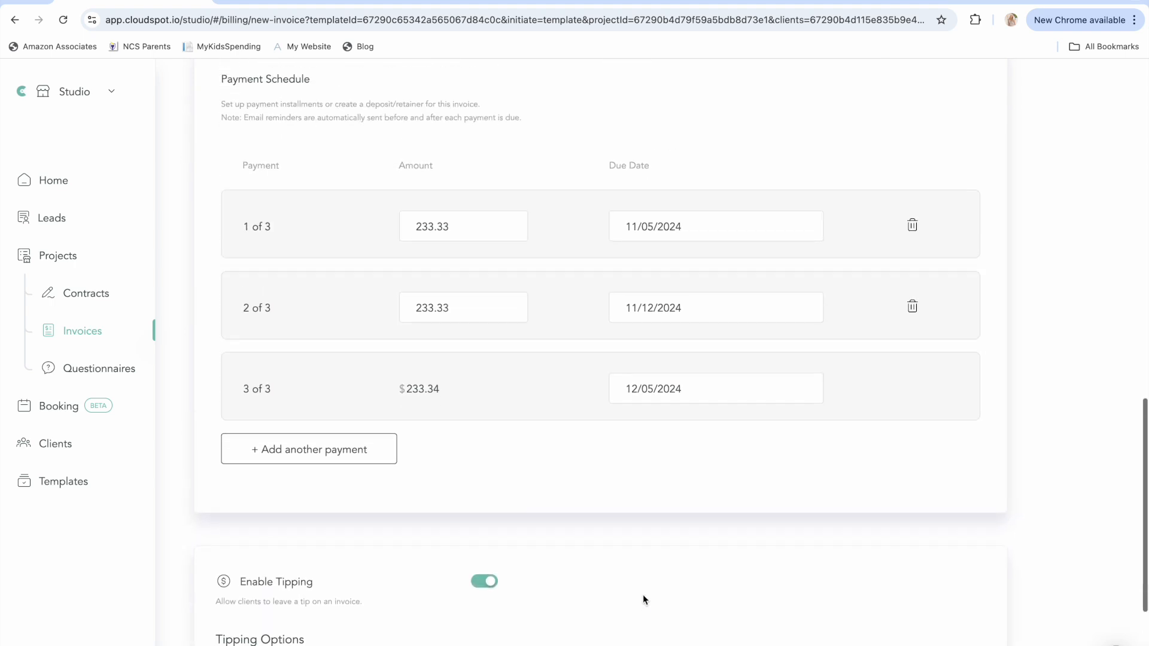
click(913, 306)
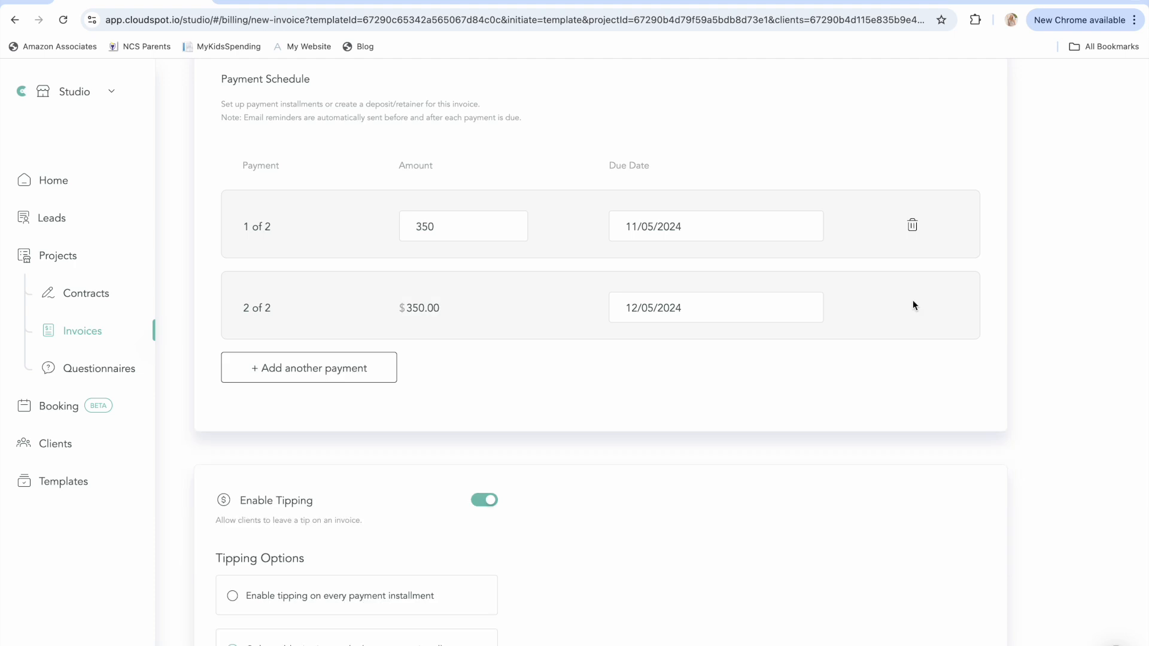
Allow tipping only on the last payment installment and save the invoice to the project
scroll(829, 354, down, 2)
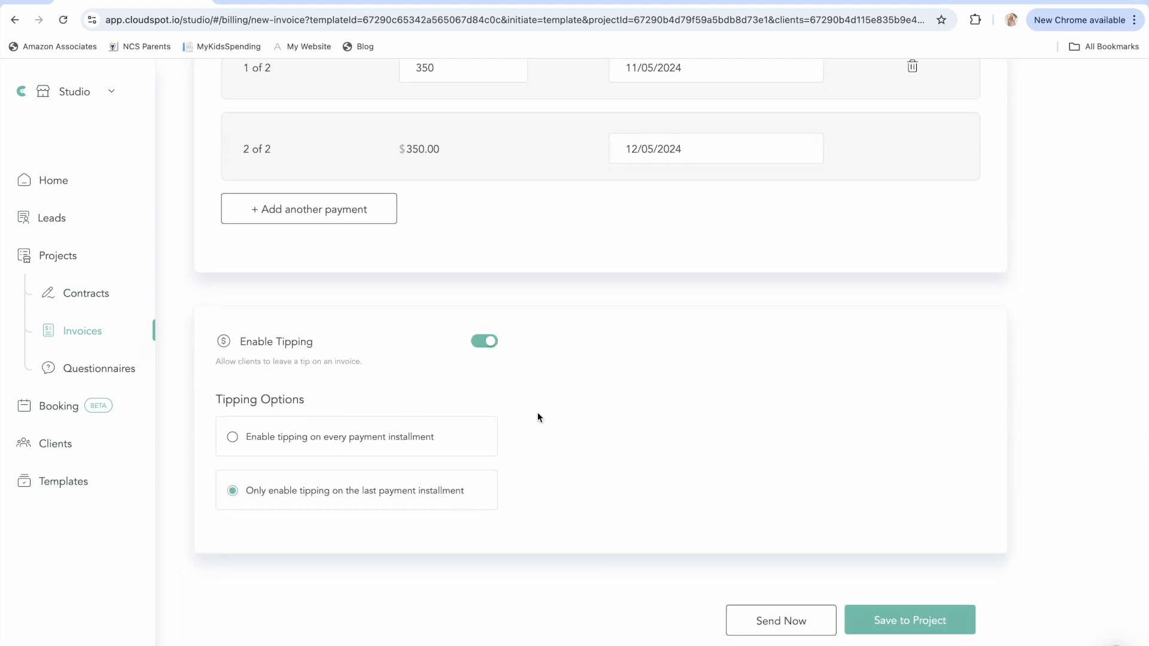
click(355, 449)
click(361, 497)
click(885, 625)
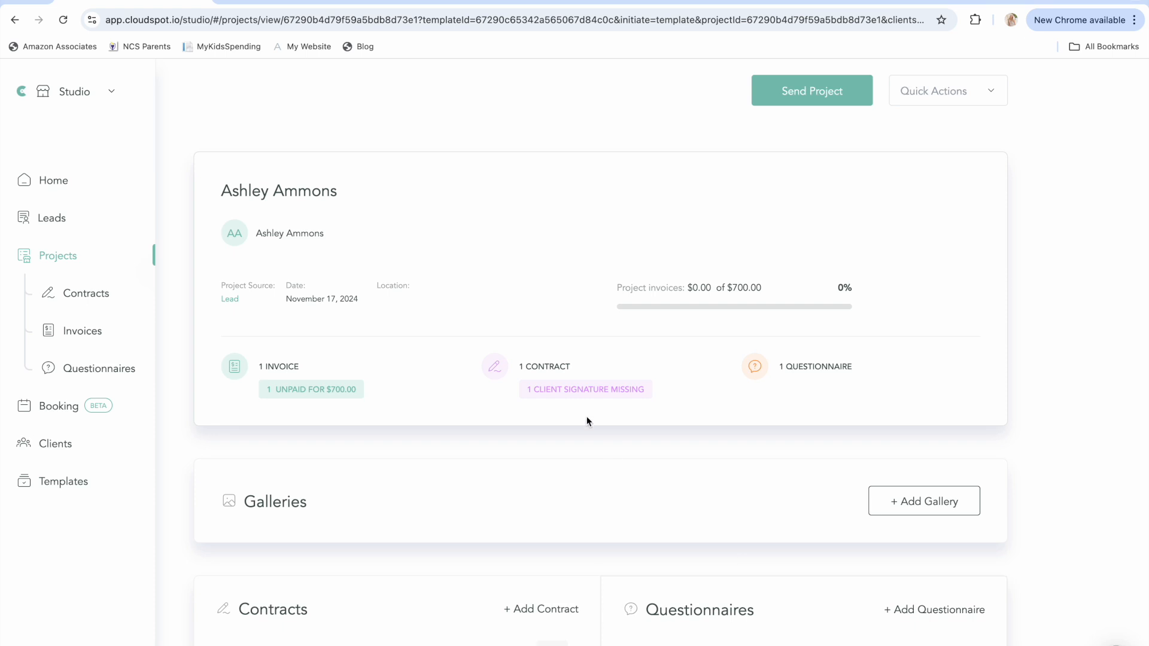
Upload NEW Family Session Guide.pdf to the project's files with the document name "Family Session Guide"
scroll(588, 418, down, 1)
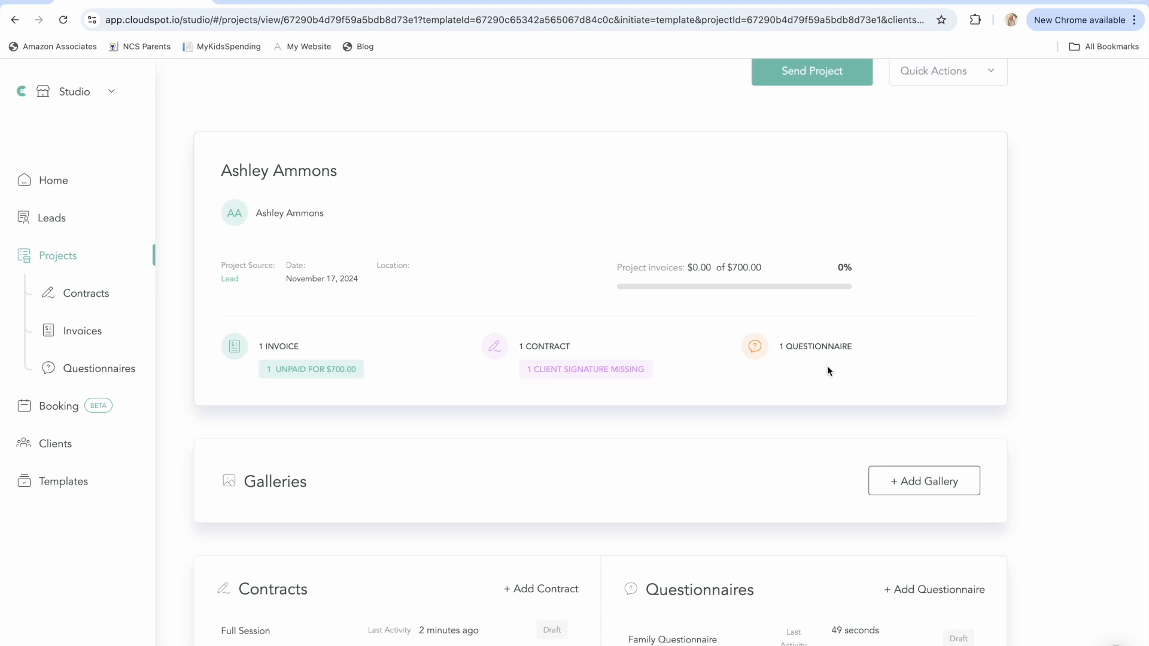
scroll(844, 366, down, 5)
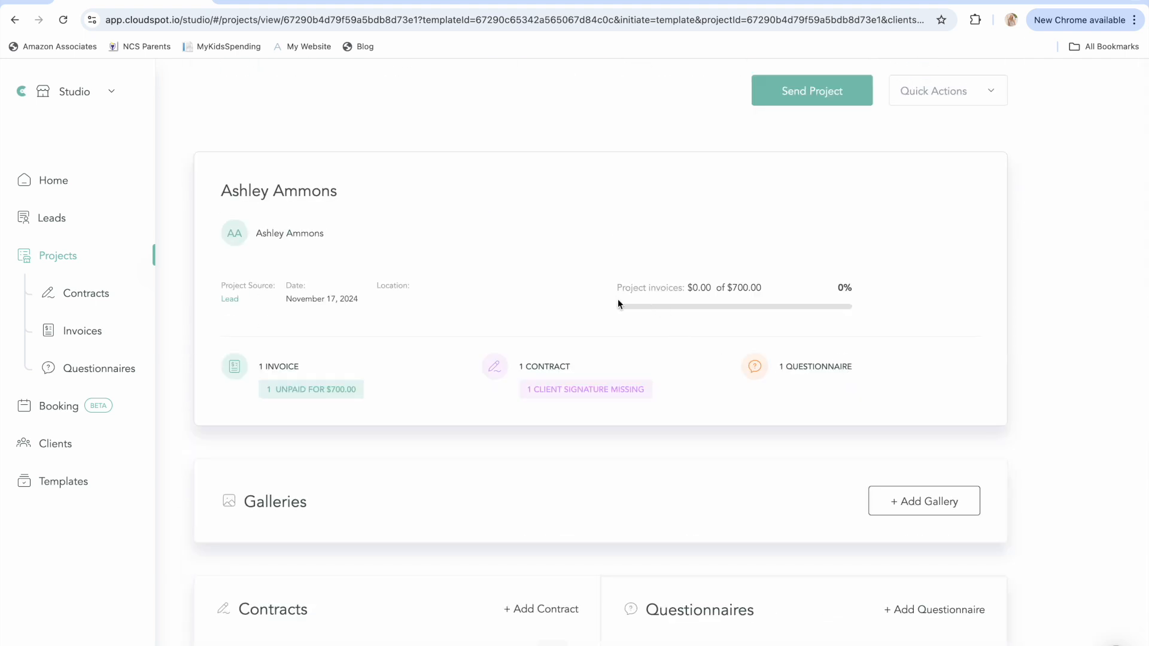
scroll(831, 310, down, 12)
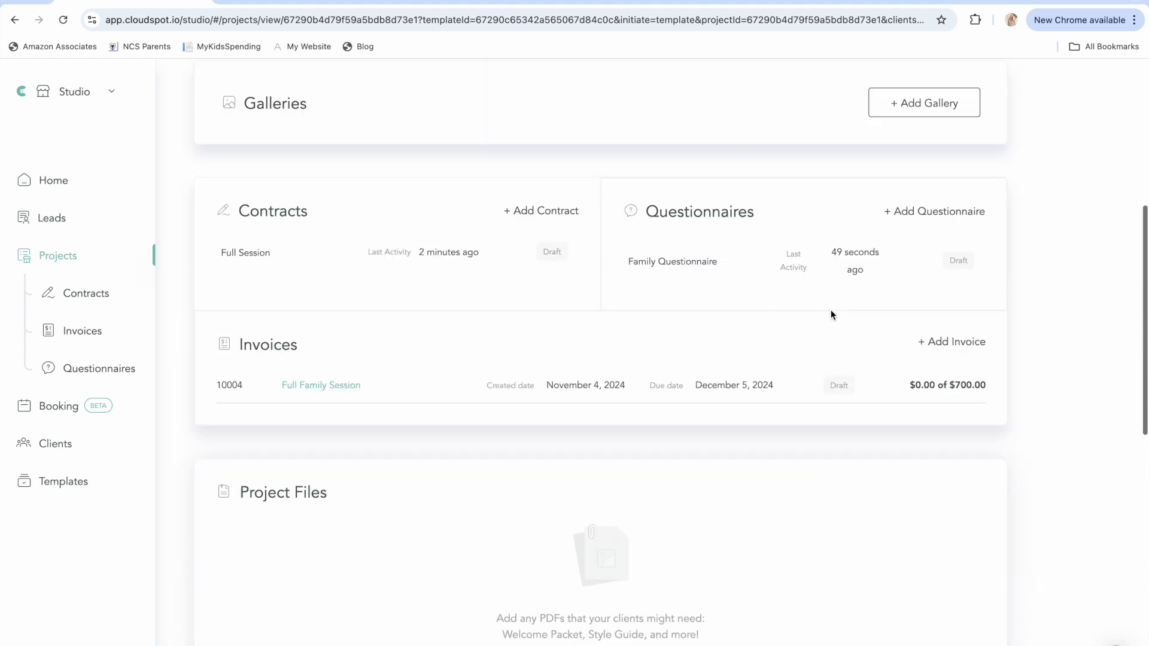
scroll(831, 310, up, 1)
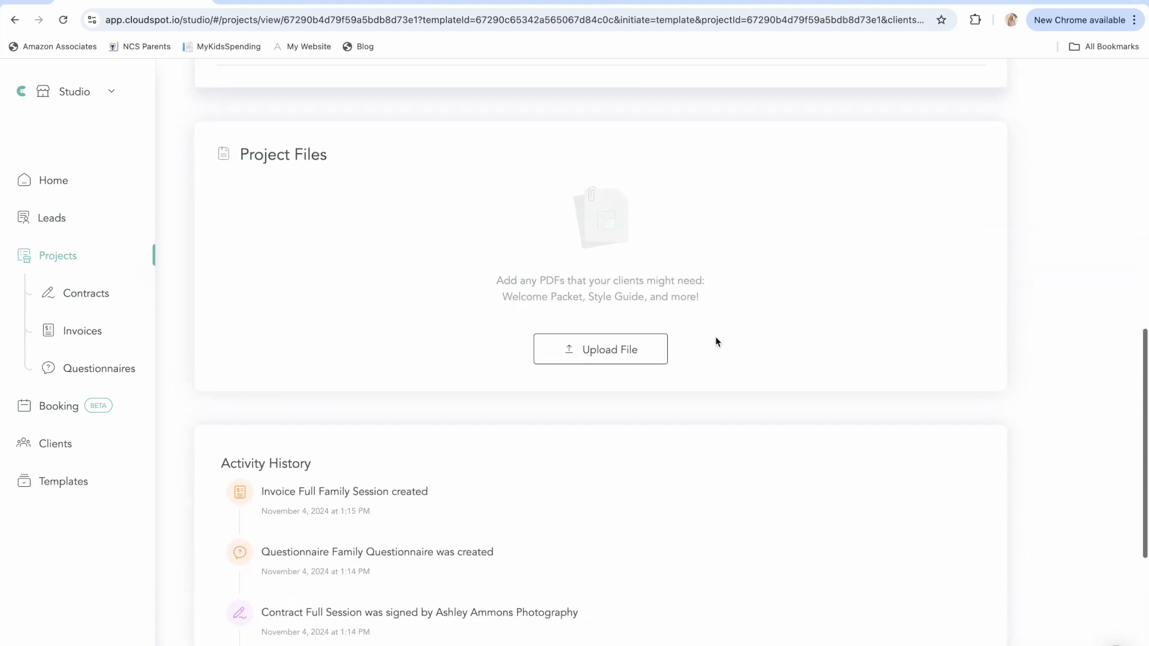
click(646, 362)
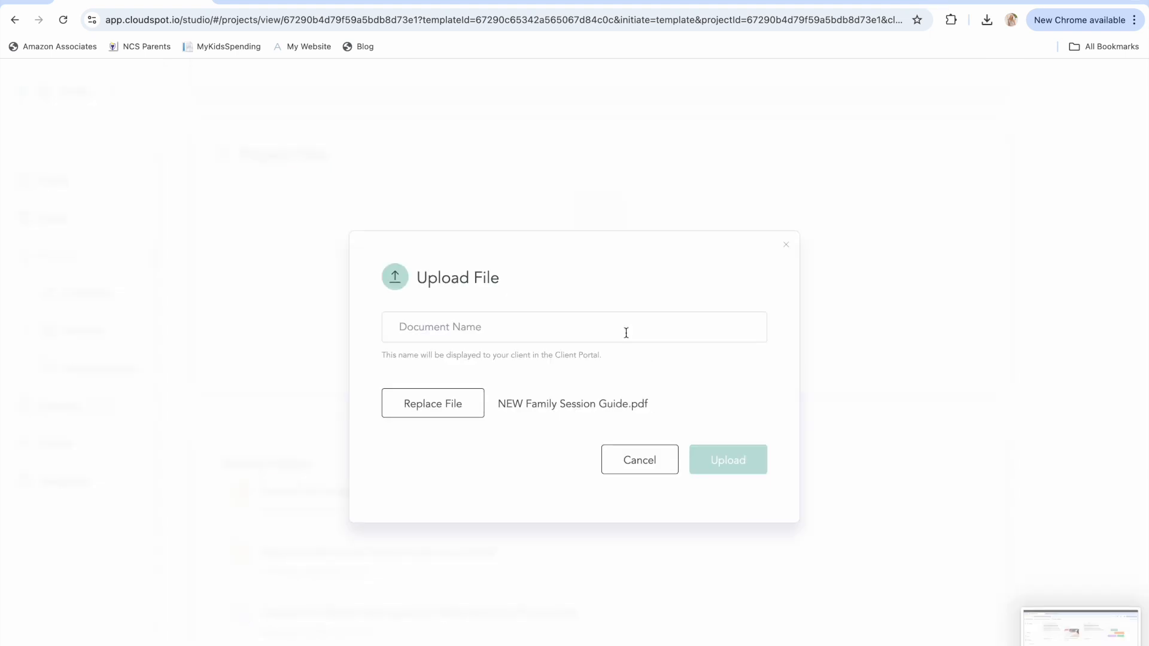
click(626, 333)
text(Family Session Guide)
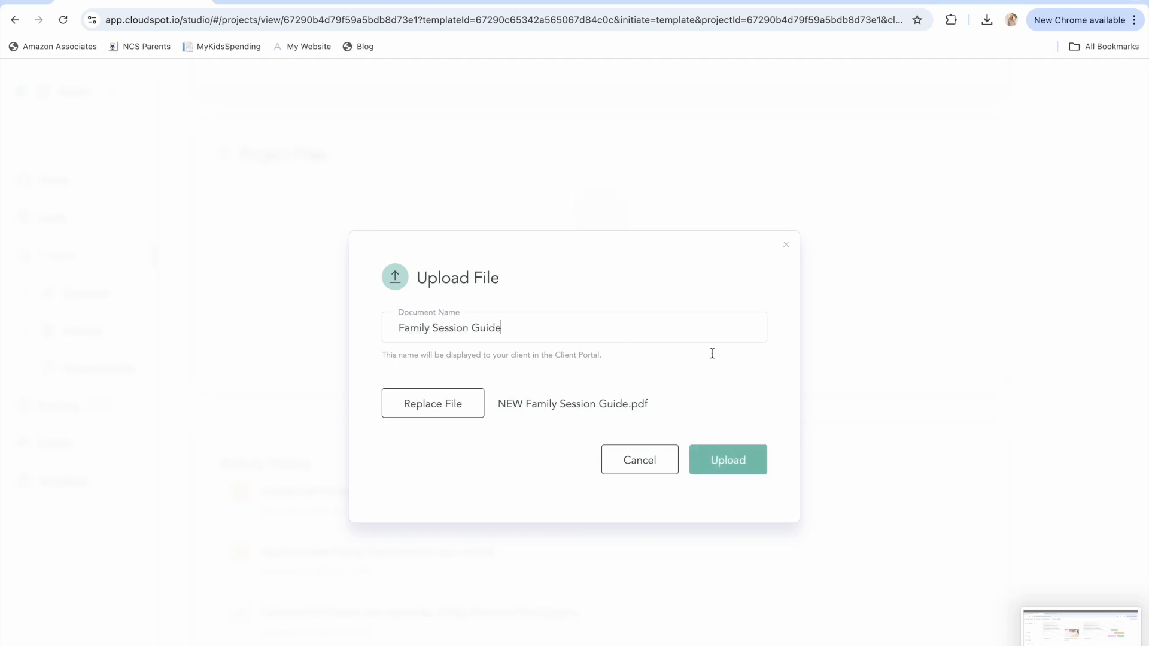
click(744, 468)
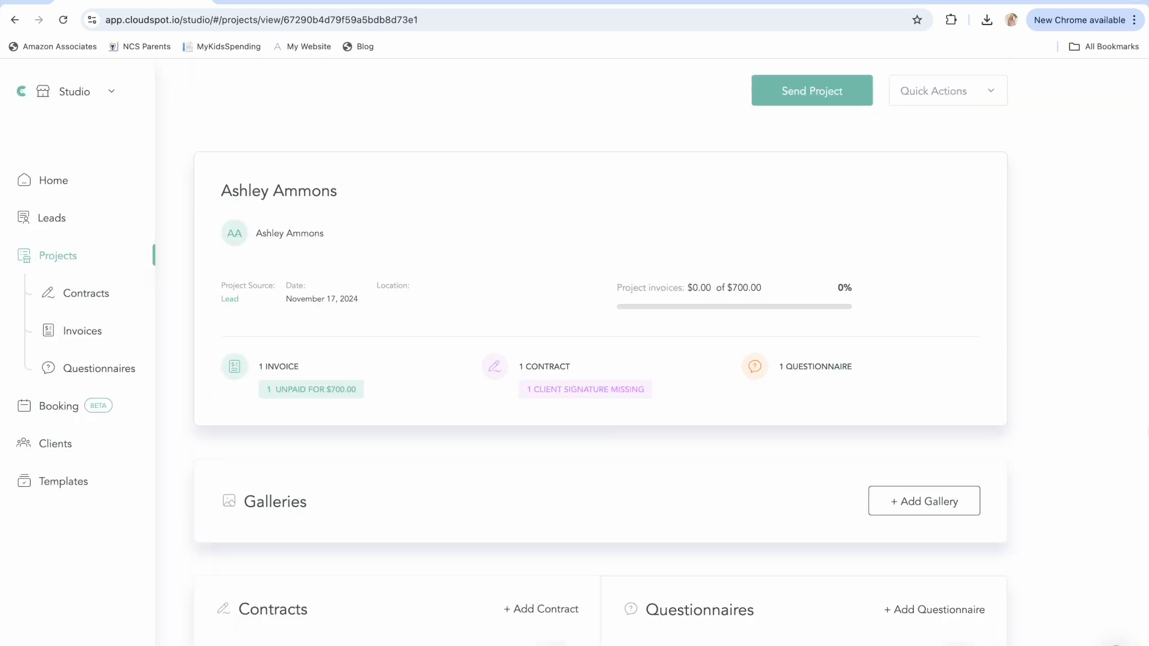
Send the project to its client using the default email subject and message
scroll(1043, 455, down, 8)
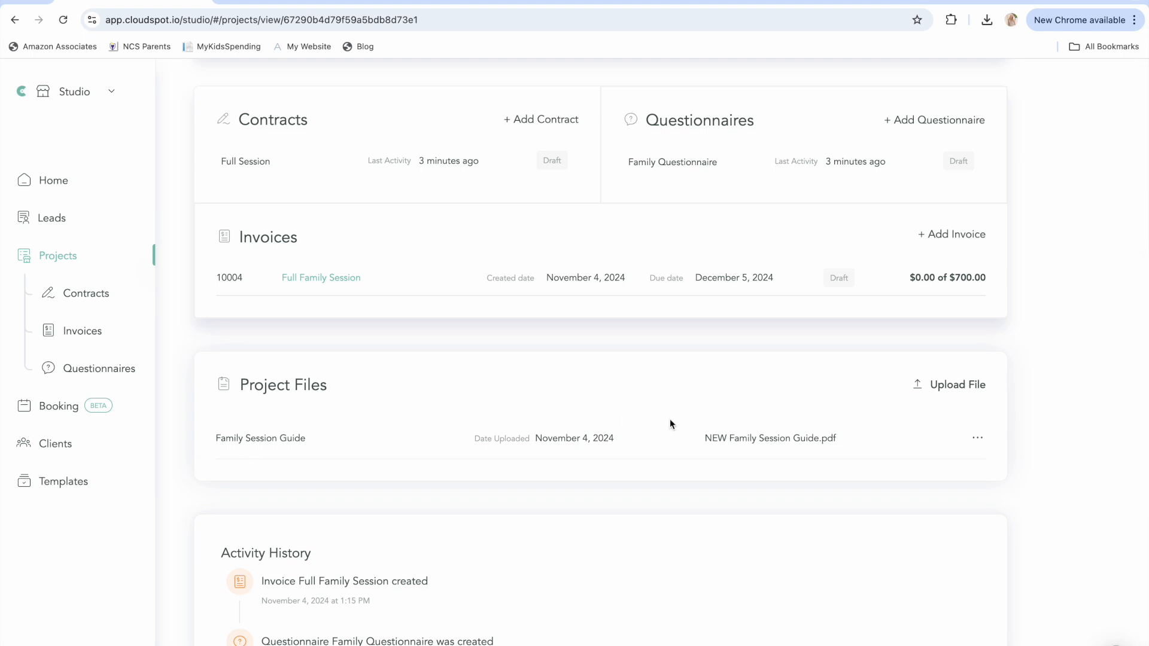
scroll(670, 420, up, 8)
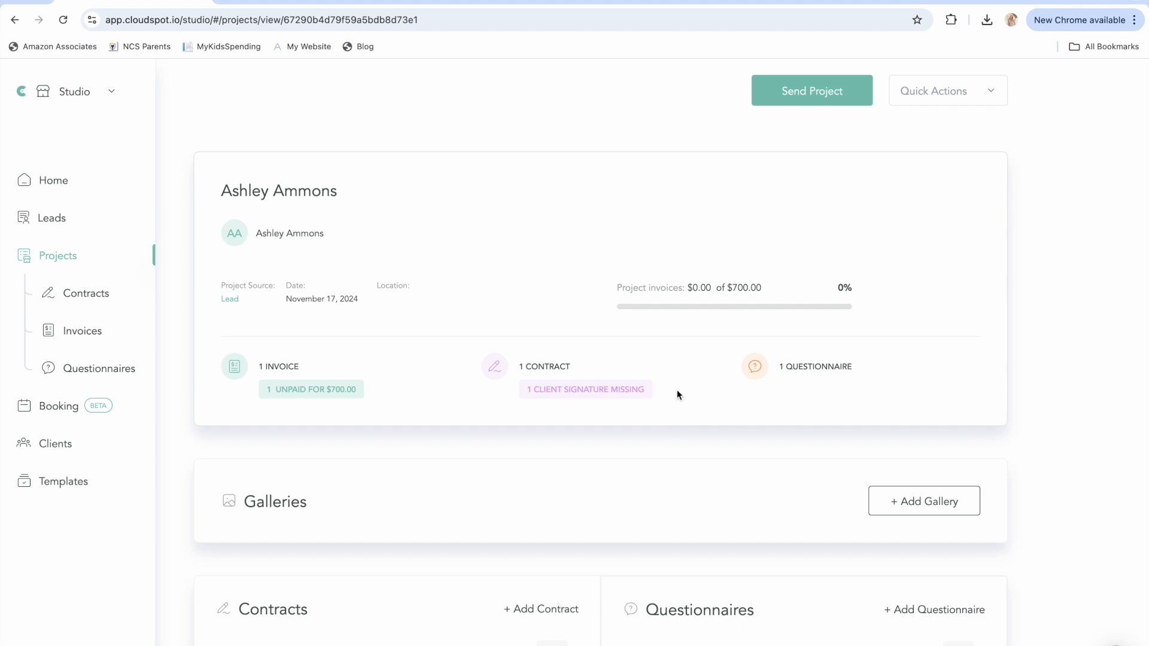
click(812, 92)
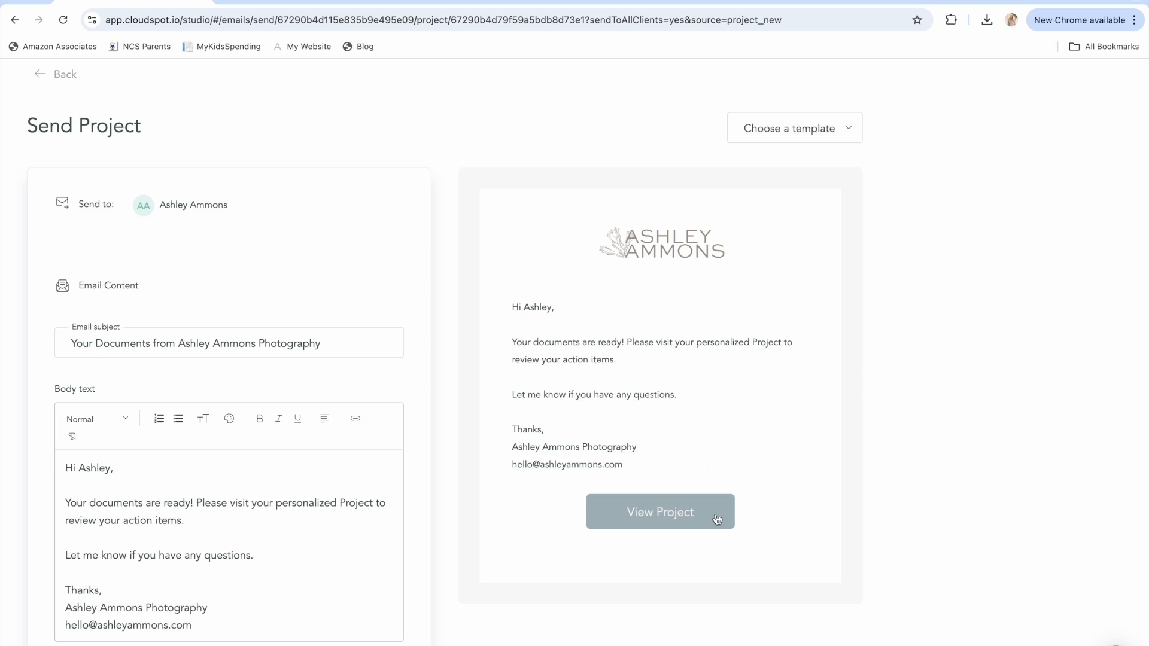
scroll(399, 241, down, 5)
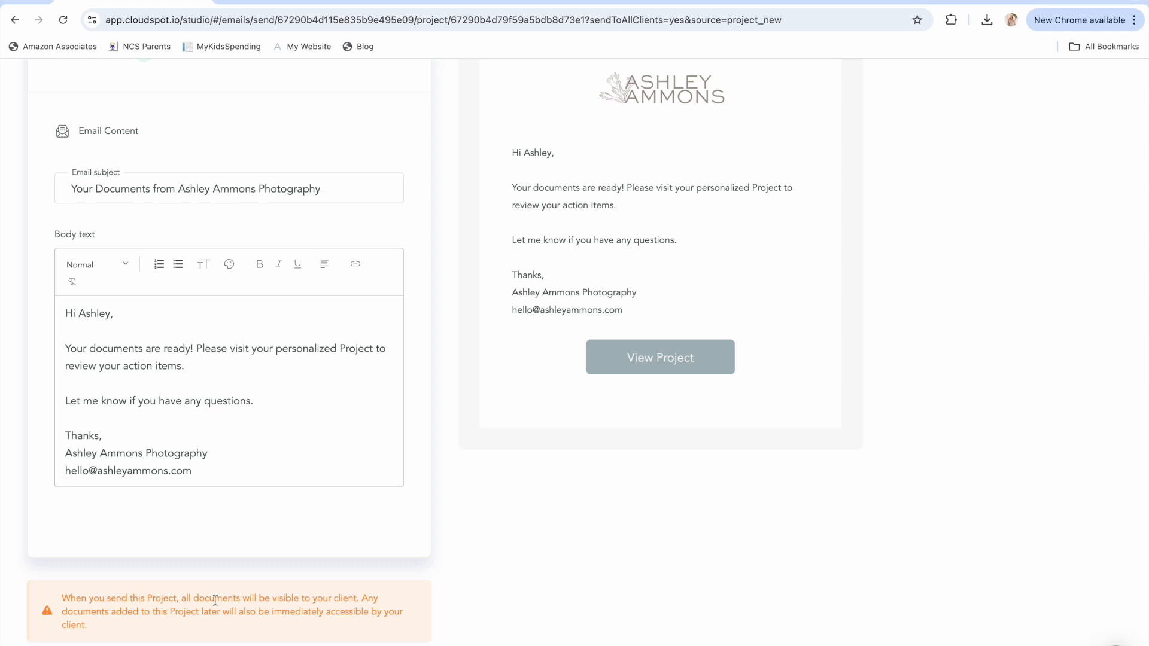
scroll(229, 603, down, 2)
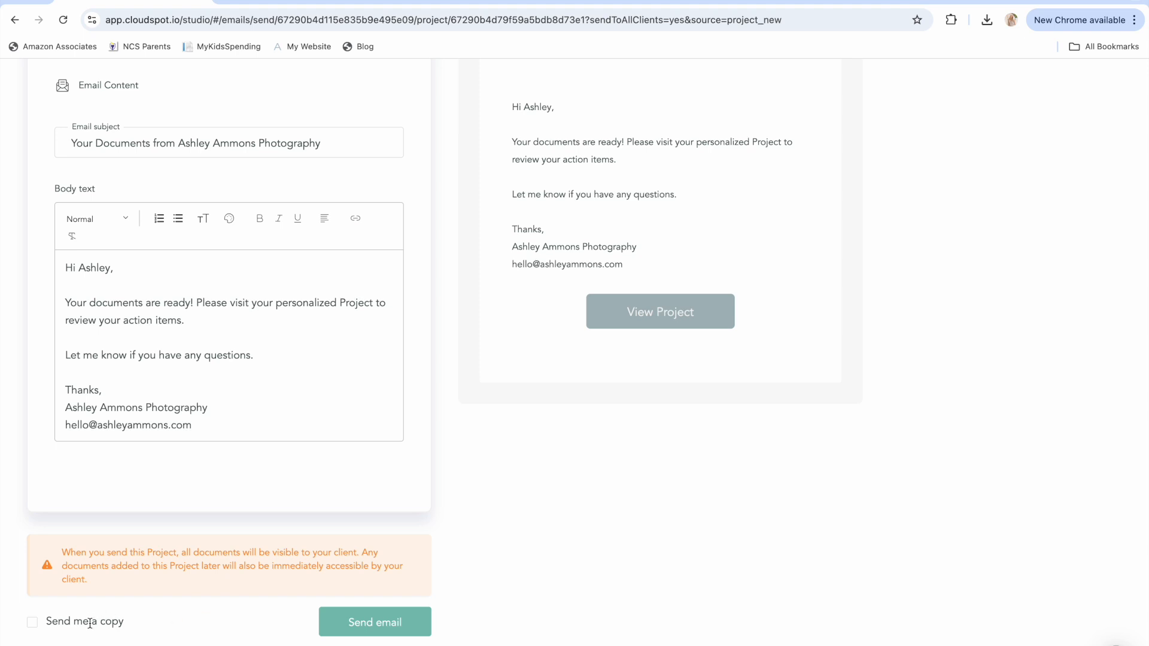
click(365, 630)
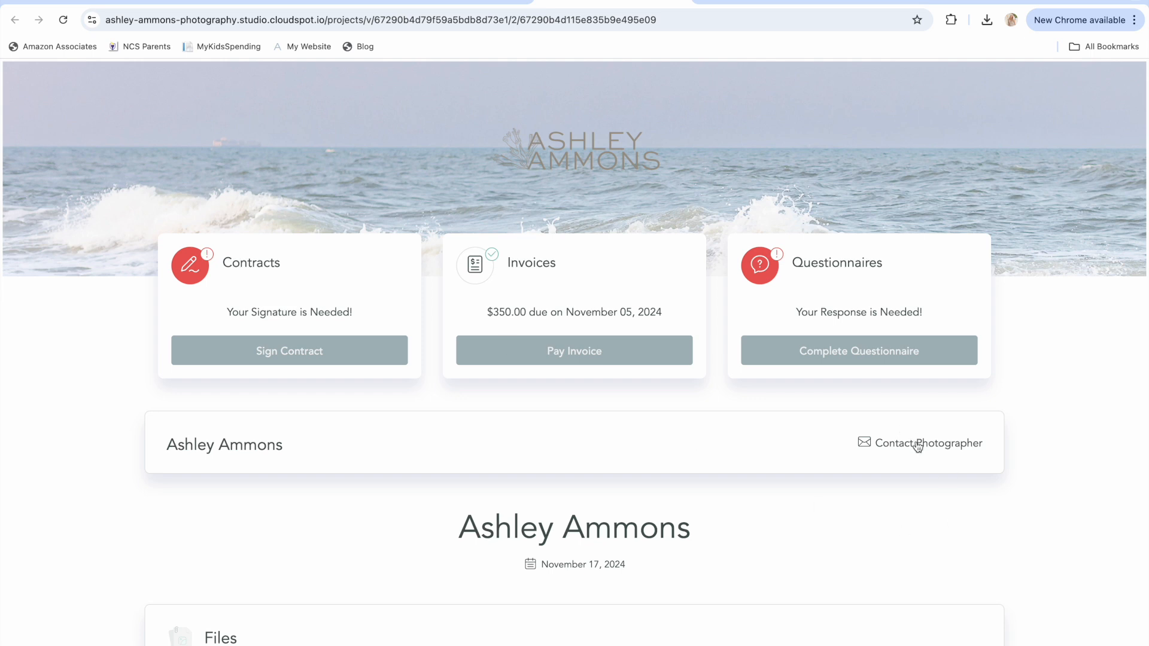
View the Family Session Guide file from the client portal's project page and close it
scroll(989, 454, down, 4)
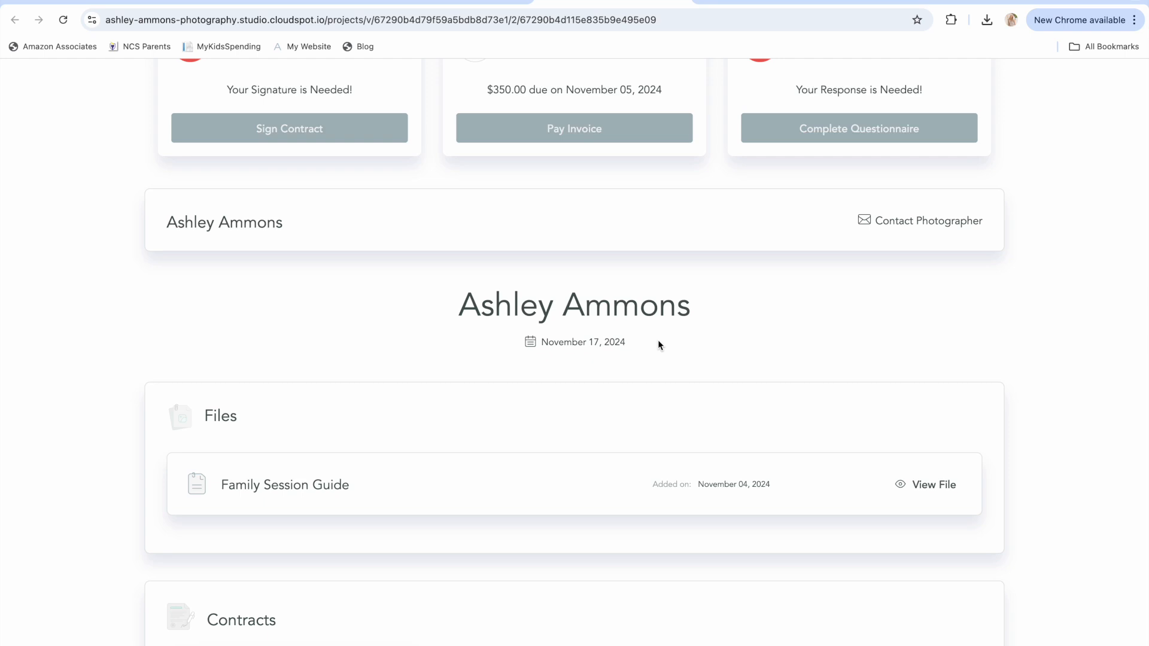
scroll(659, 345, down, 2)
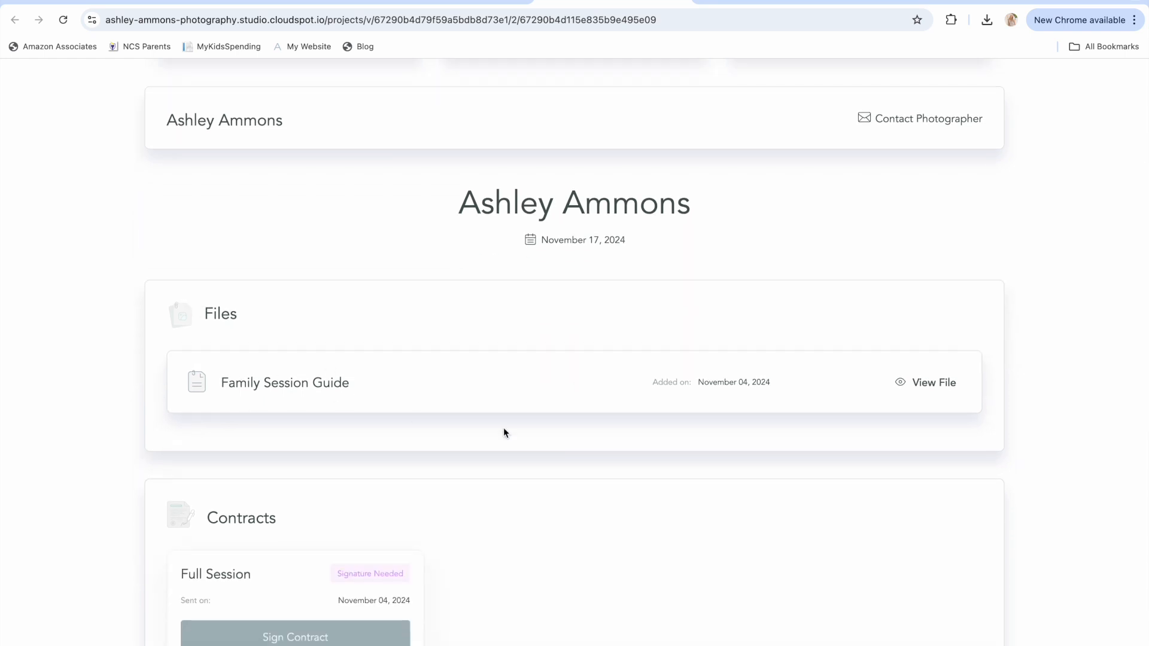
click(950, 385)
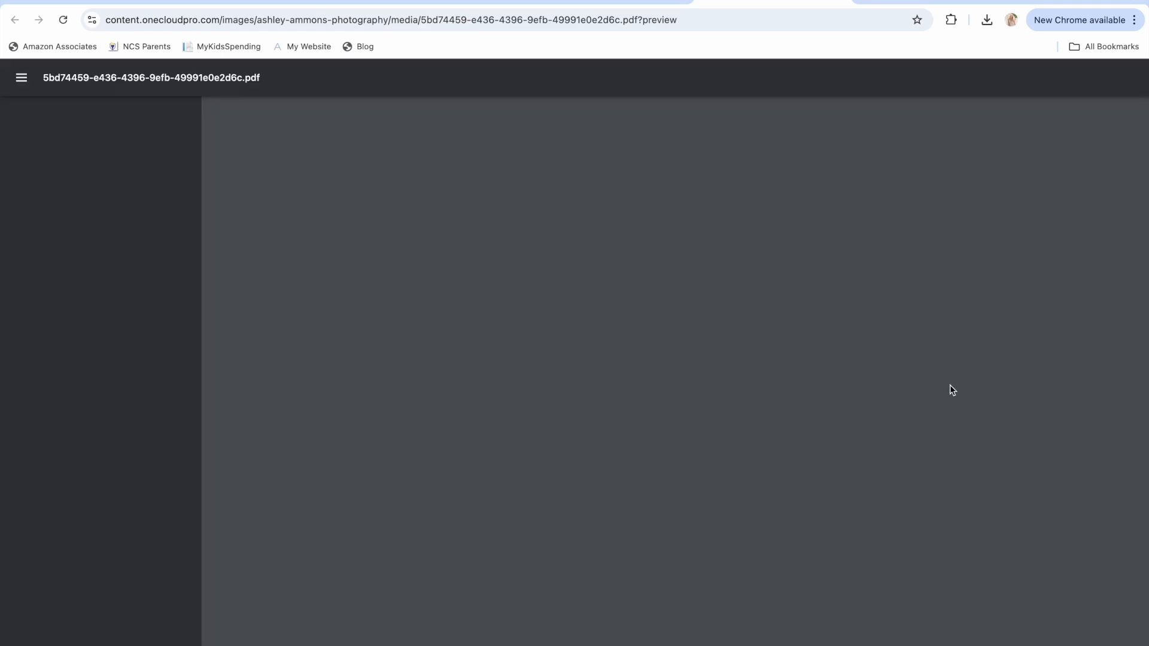
scroll(952, 390, down, 3)
scroll(949, 385, down, 4)
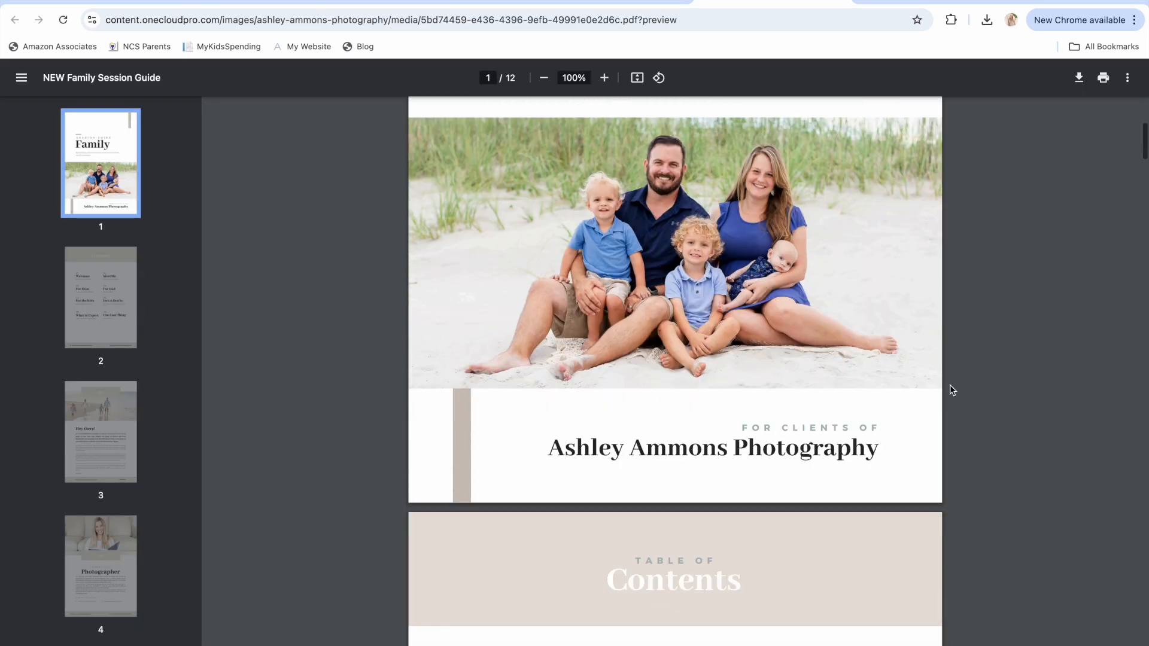
click(839, 2)
Review the contract, invoice and questionnaire sections on the client portal's project page
scroll(775, 507, down, 3)
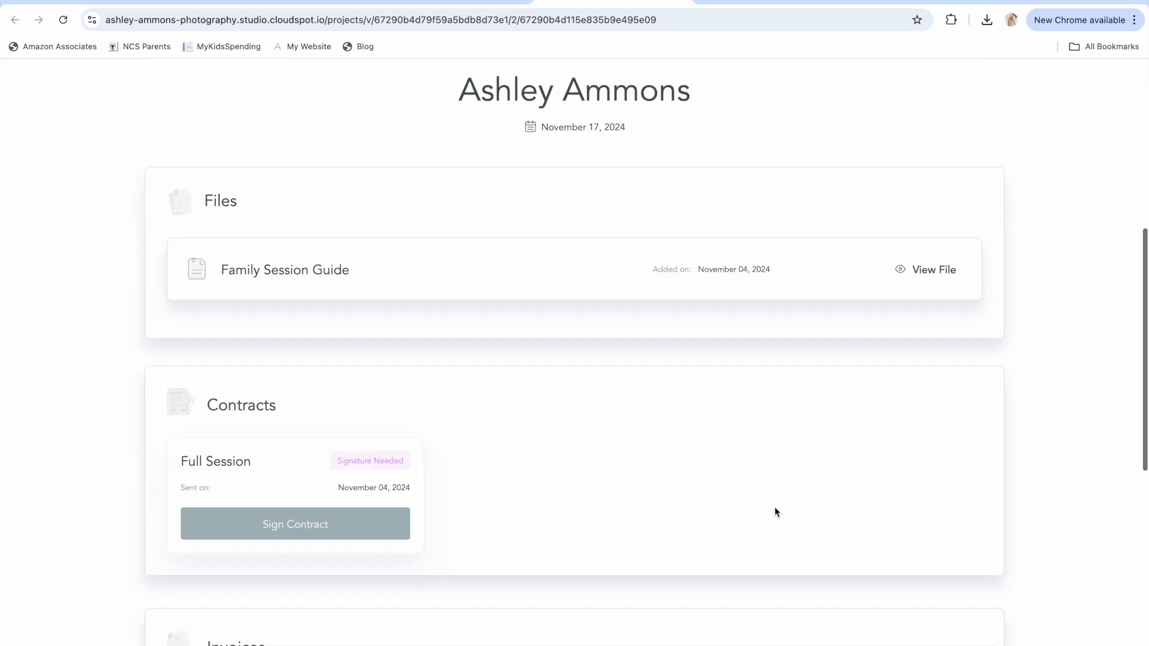
scroll(311, 353, up, 8)
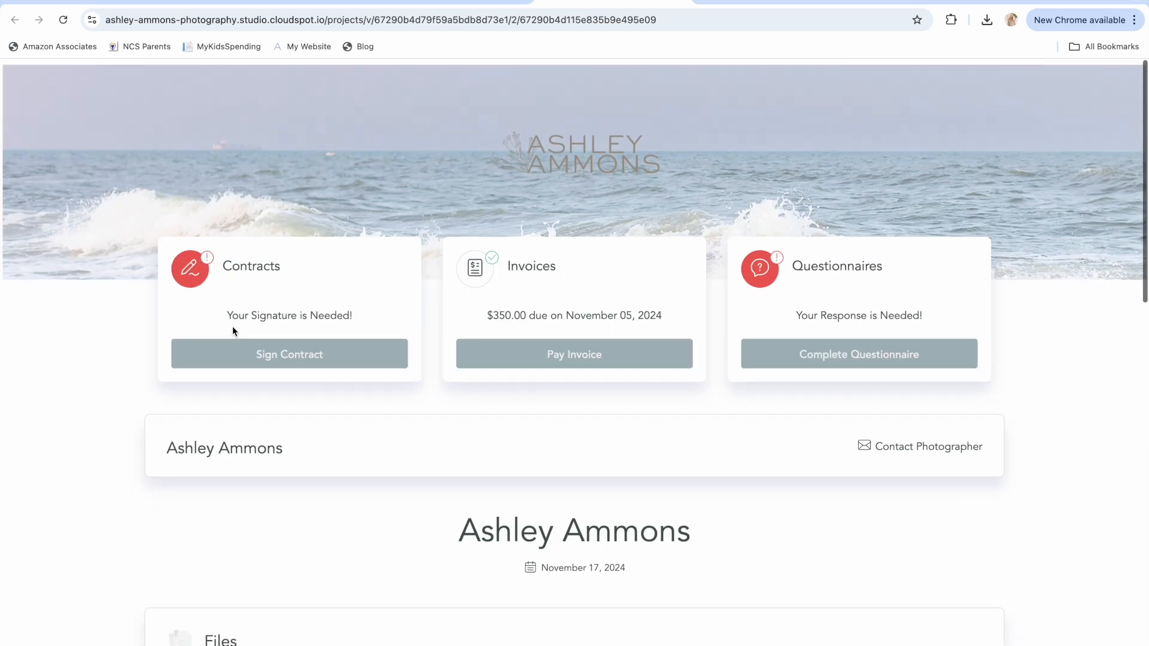
scroll(274, 353, down, 8)
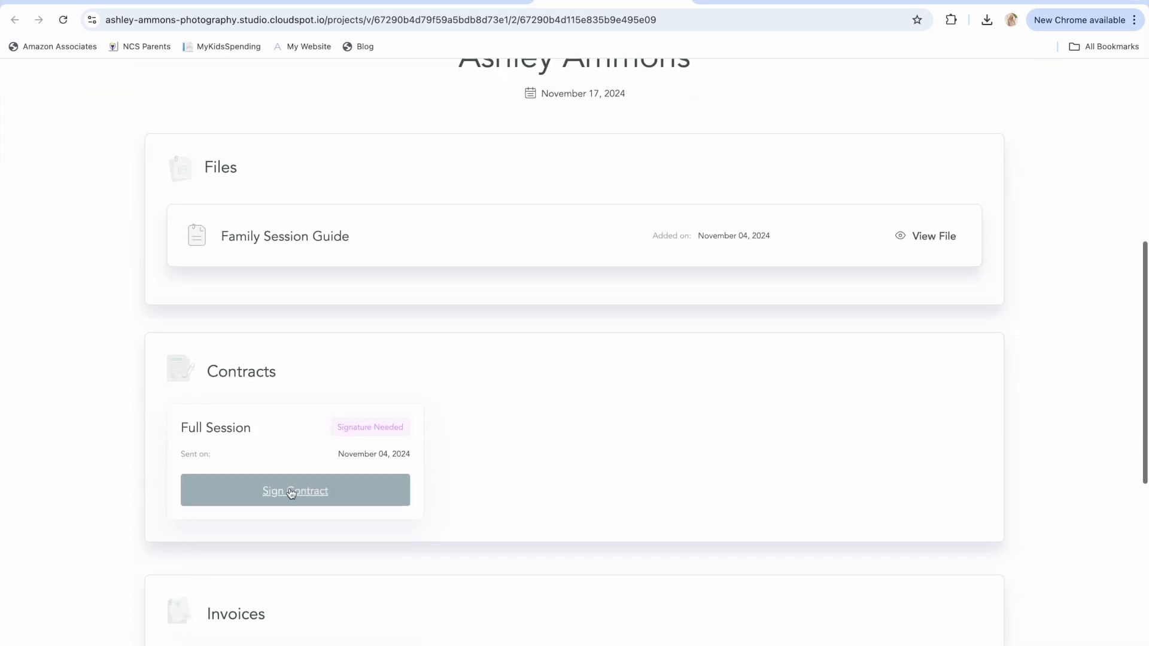
scroll(435, 361, up, 7)
scroll(360, 429, down, 8)
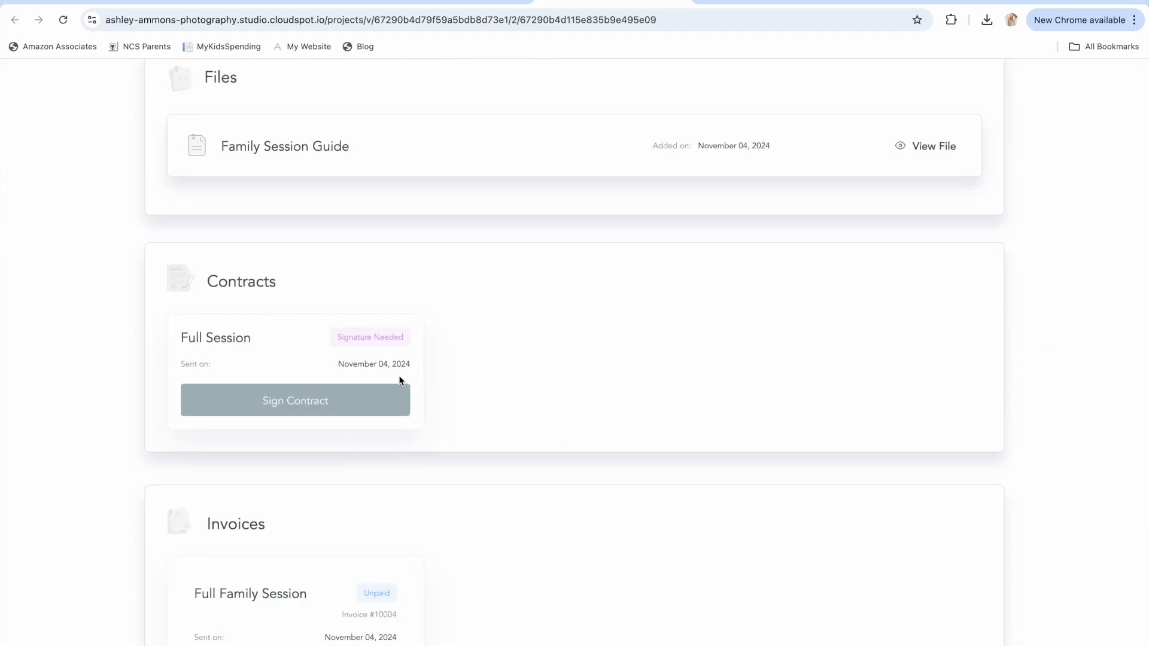
scroll(400, 382, down, 4)
scroll(392, 448, down, 3)
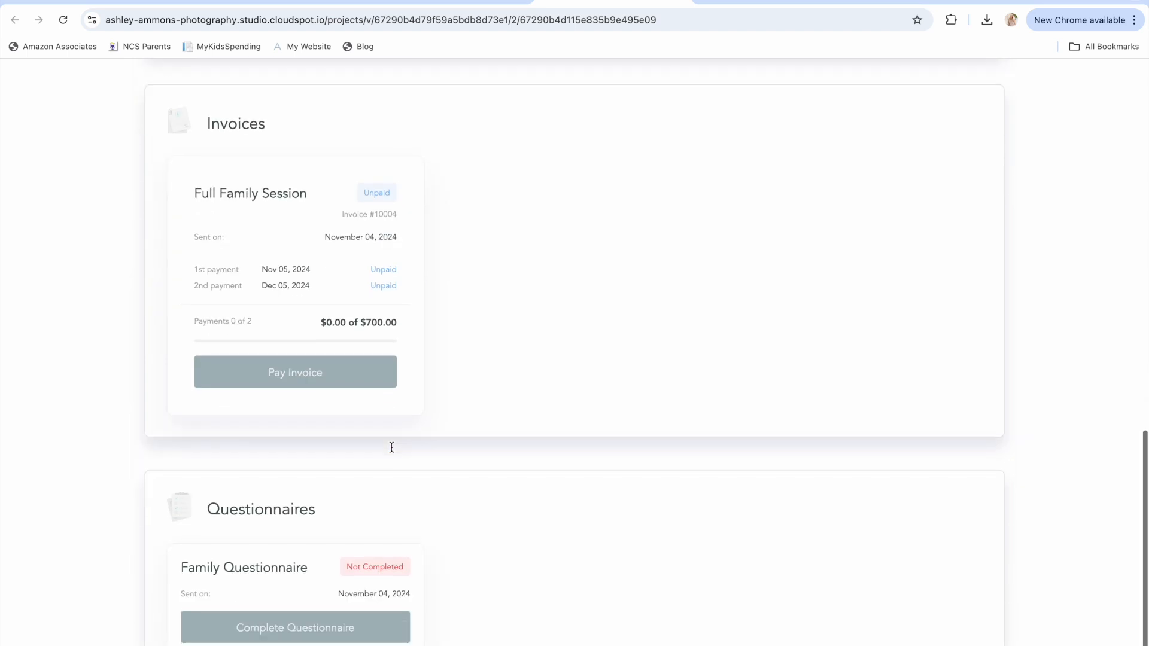
scroll(355, 573, up, 15)
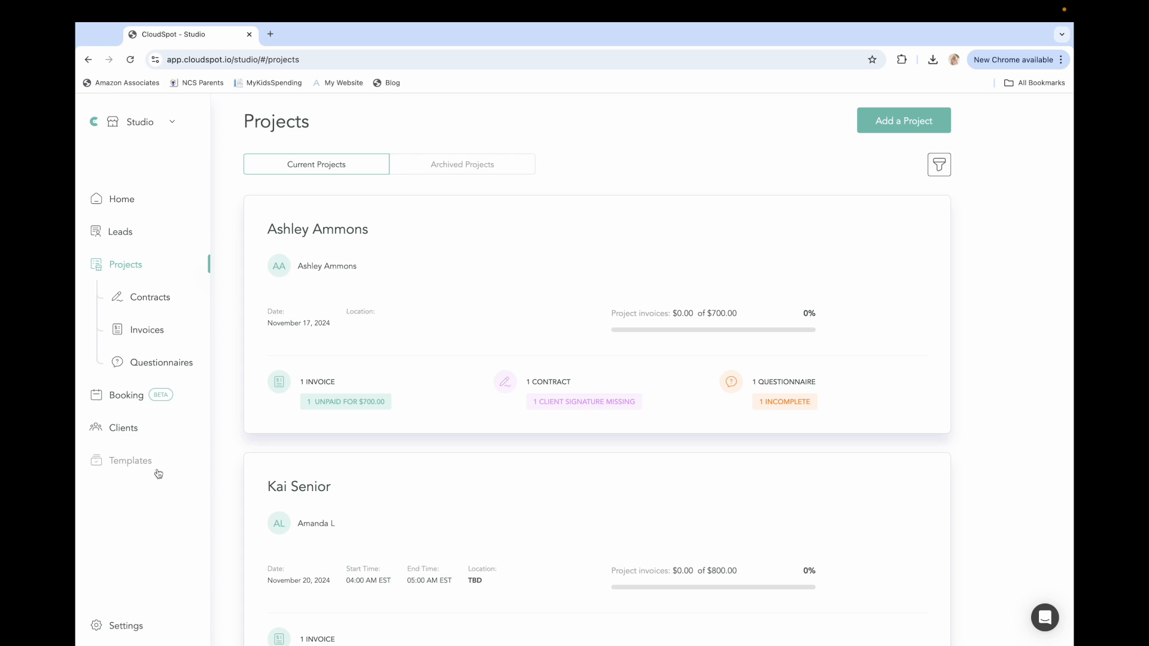
Open the studio's branding settings and review the contract signature and favicon sections
click(127, 626)
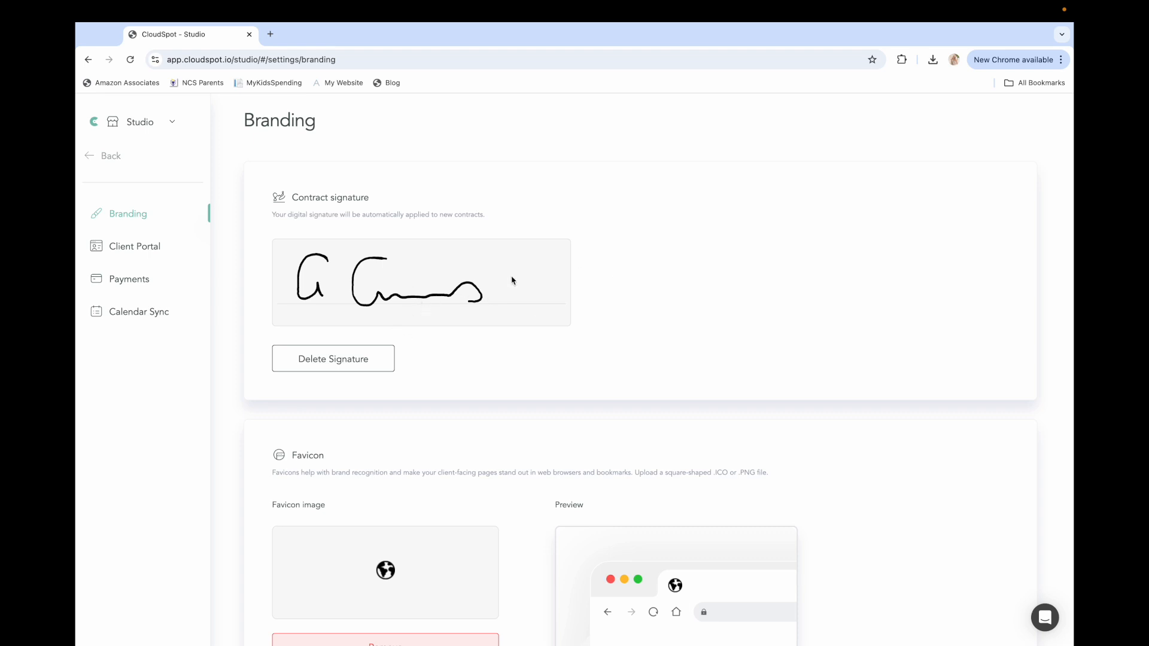
scroll(569, 428, down, 1)
scroll(569, 428, down, 3)
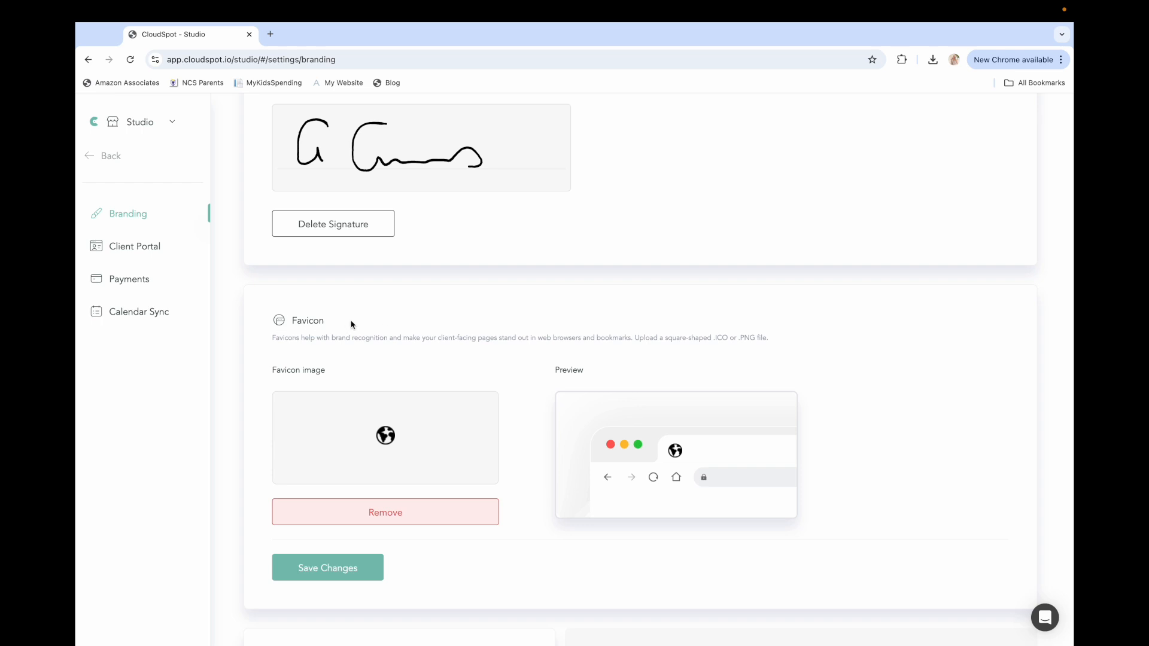
scroll(347, 332, down, 3)
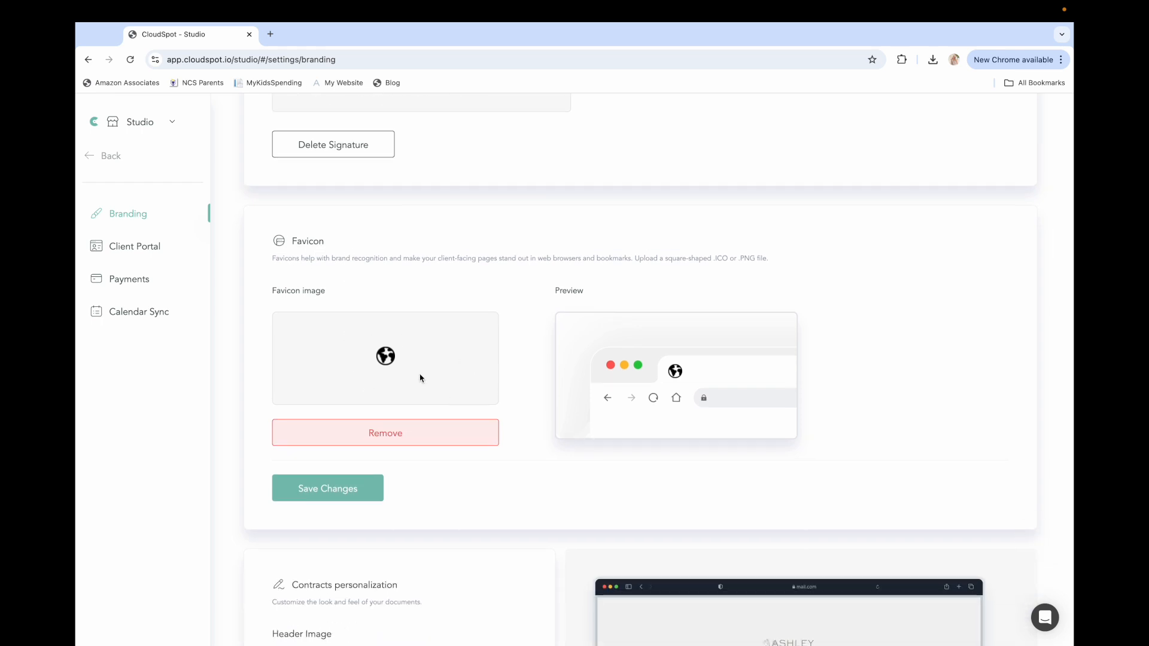
scroll(463, 388, down, 2)
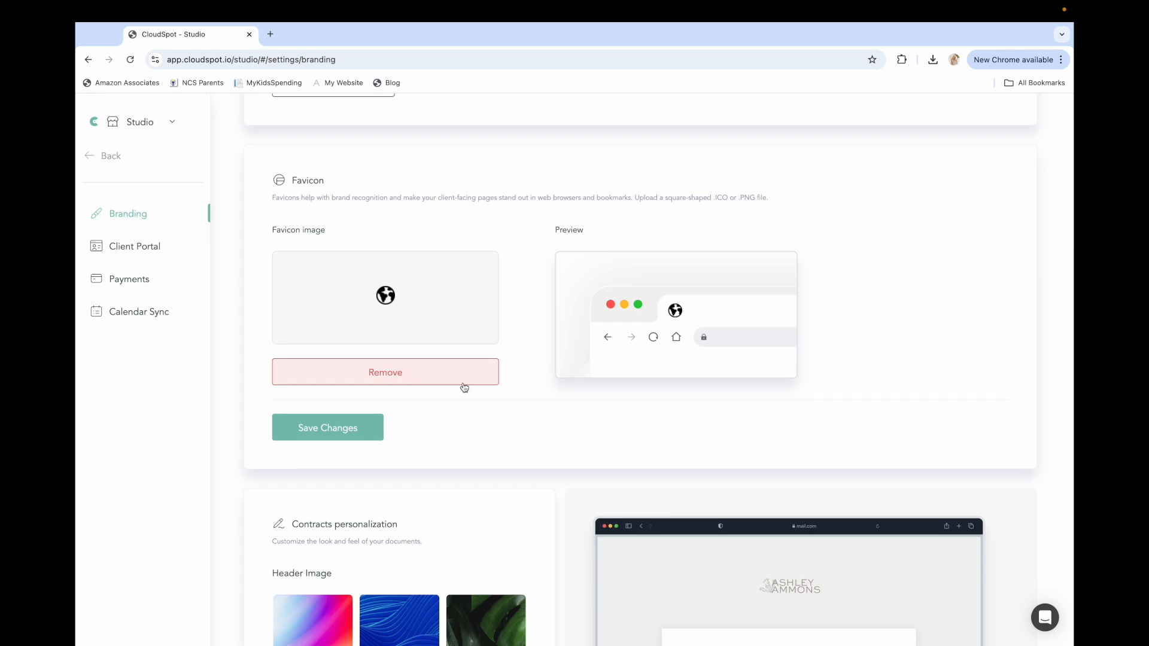
Try the golden streaks header image for contracts and revert the header to No Image
scroll(463, 387, down, 10)
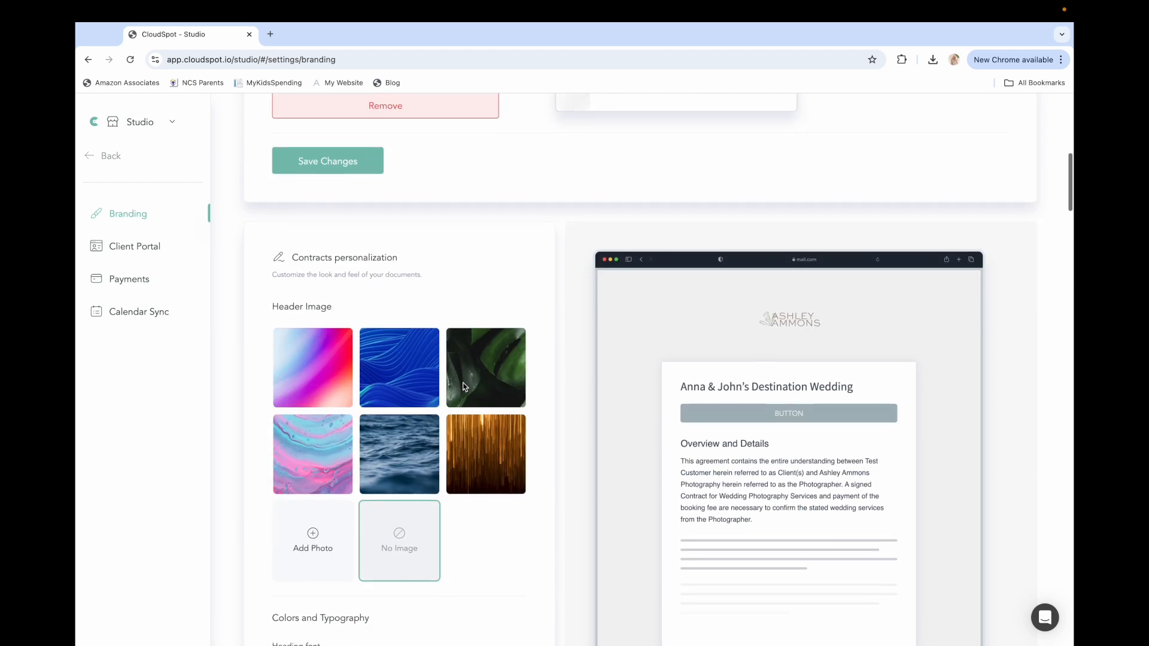
scroll(463, 387, down, 2)
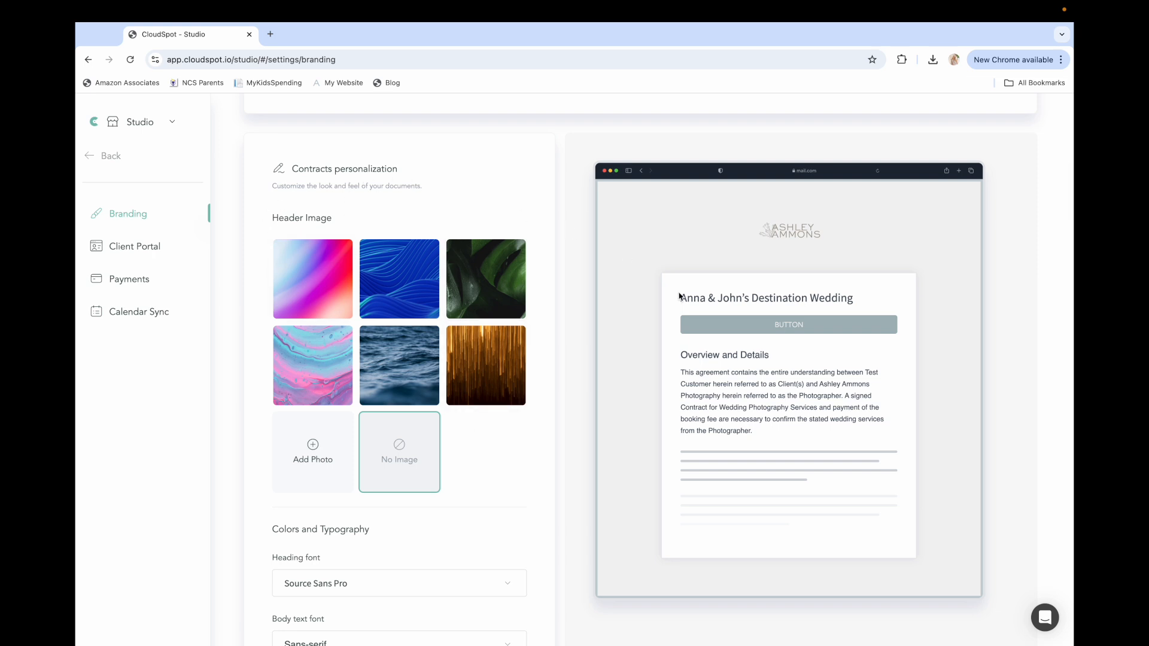
scroll(763, 326, down, 1)
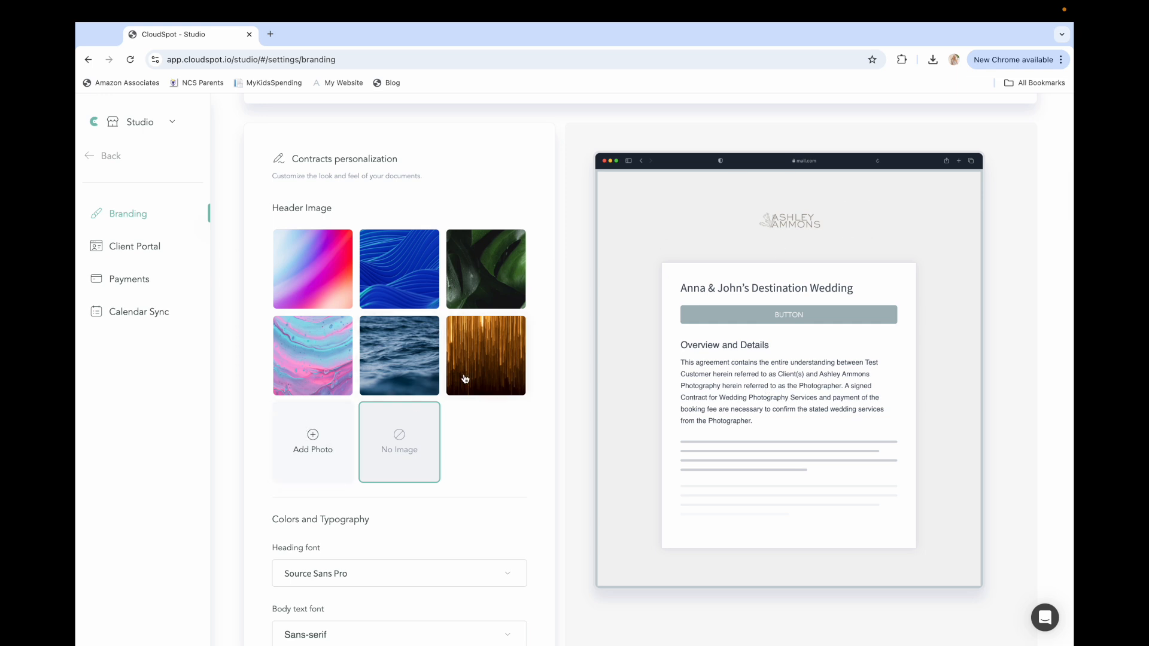
click(487, 382)
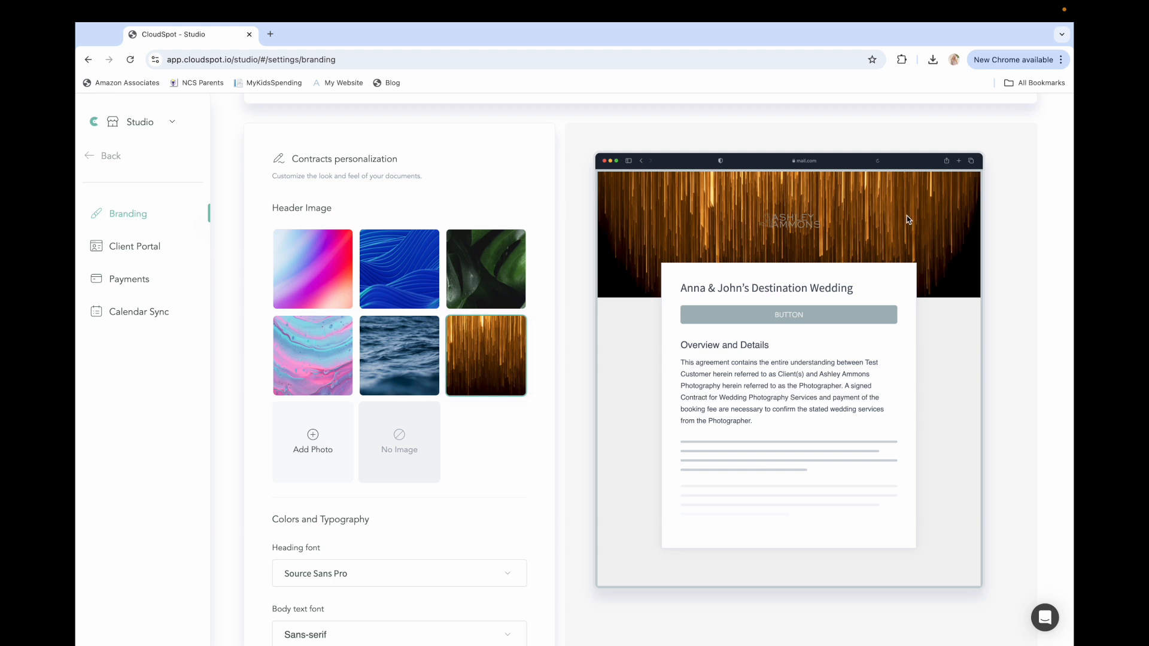
click(390, 436)
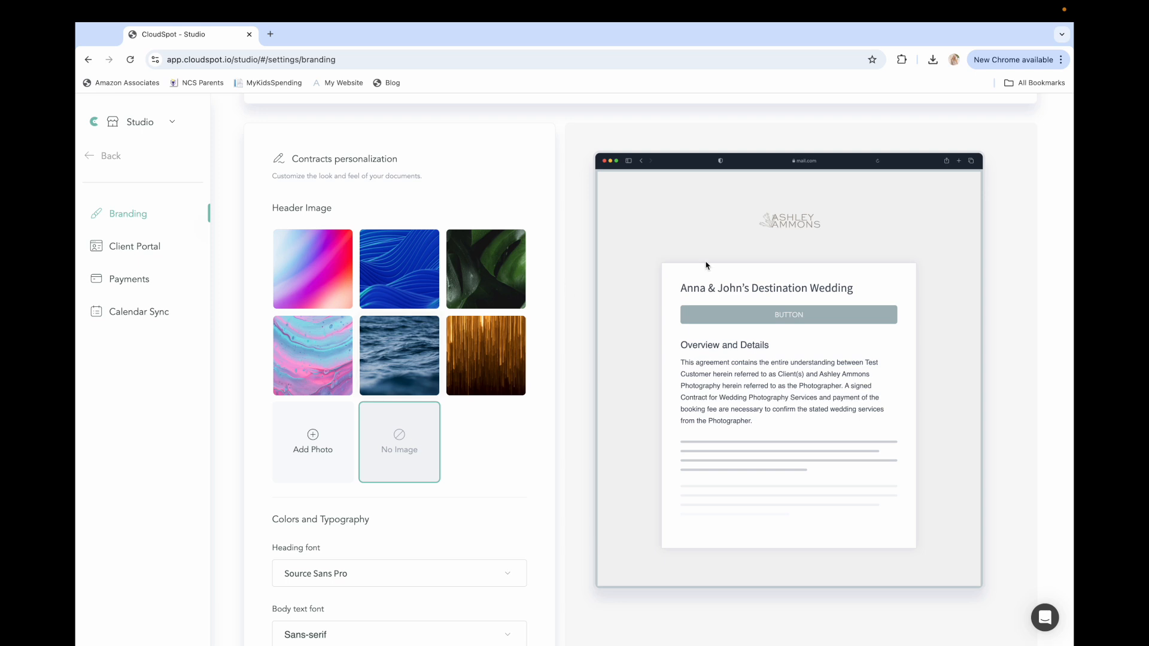
Try MonteCarlo as the contracts heading font and restore Source Sans Pro
scroll(511, 440, down, 2)
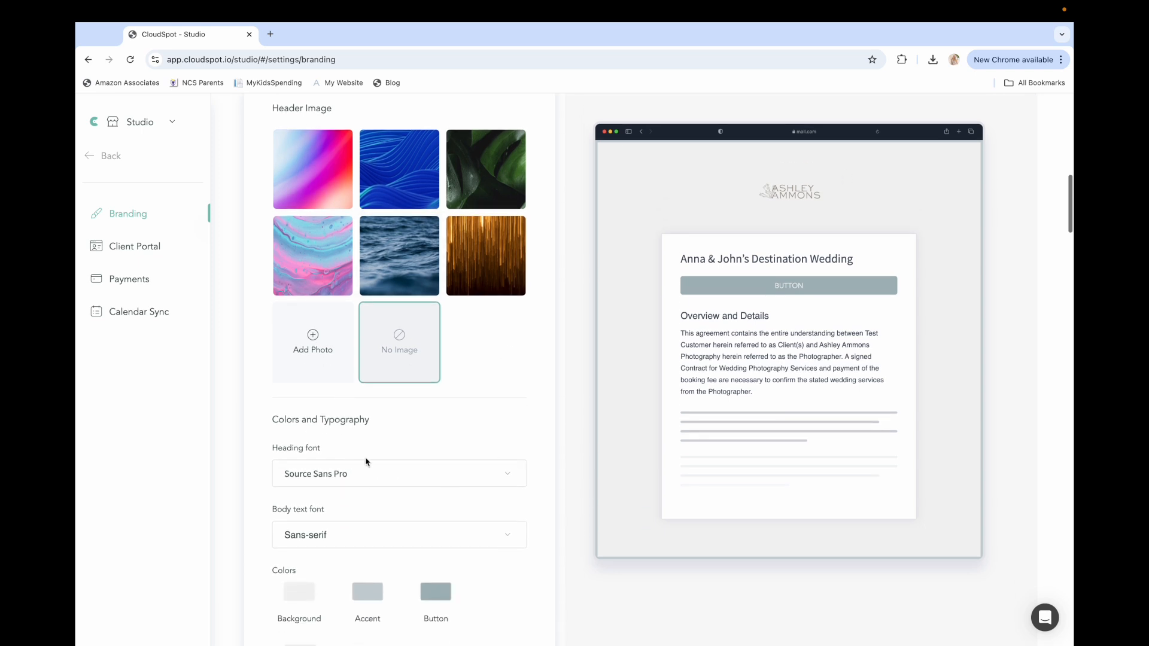
scroll(369, 431, down, 2)
click(449, 381)
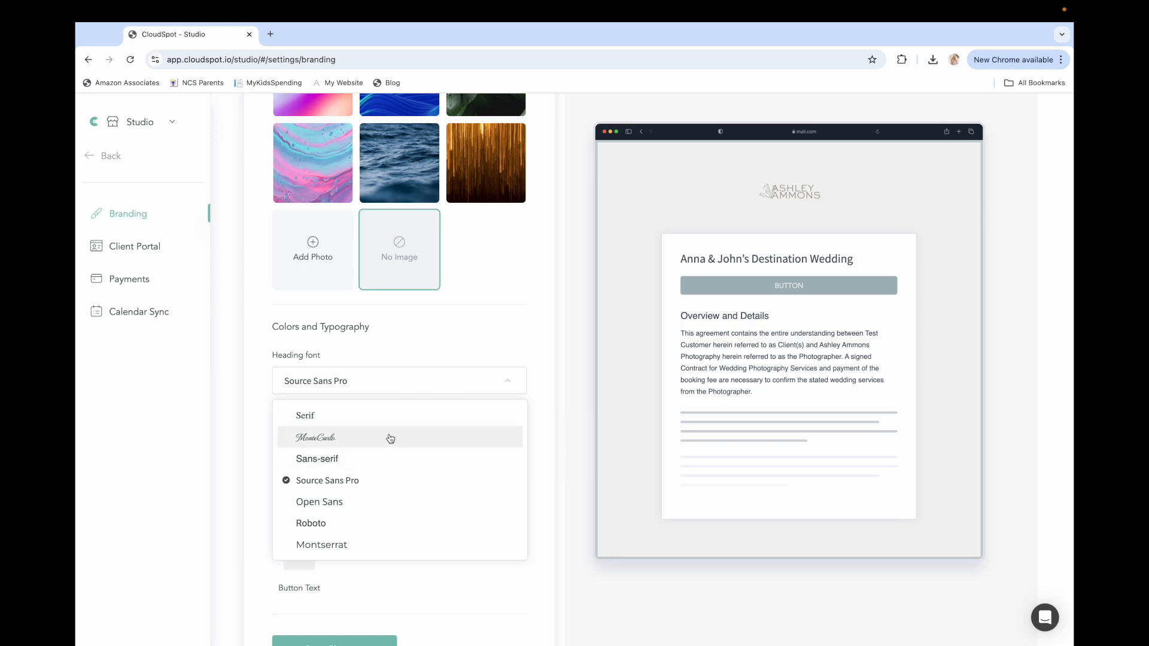
click(356, 438)
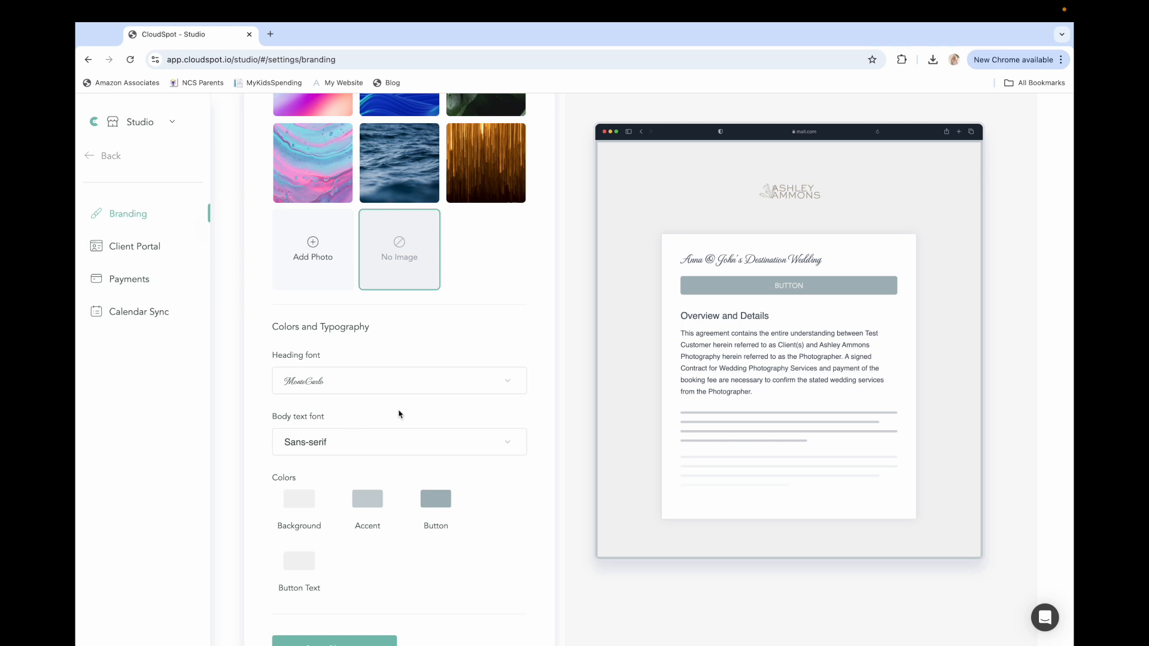
click(436, 384)
click(401, 479)
scroll(501, 420, down, 1)
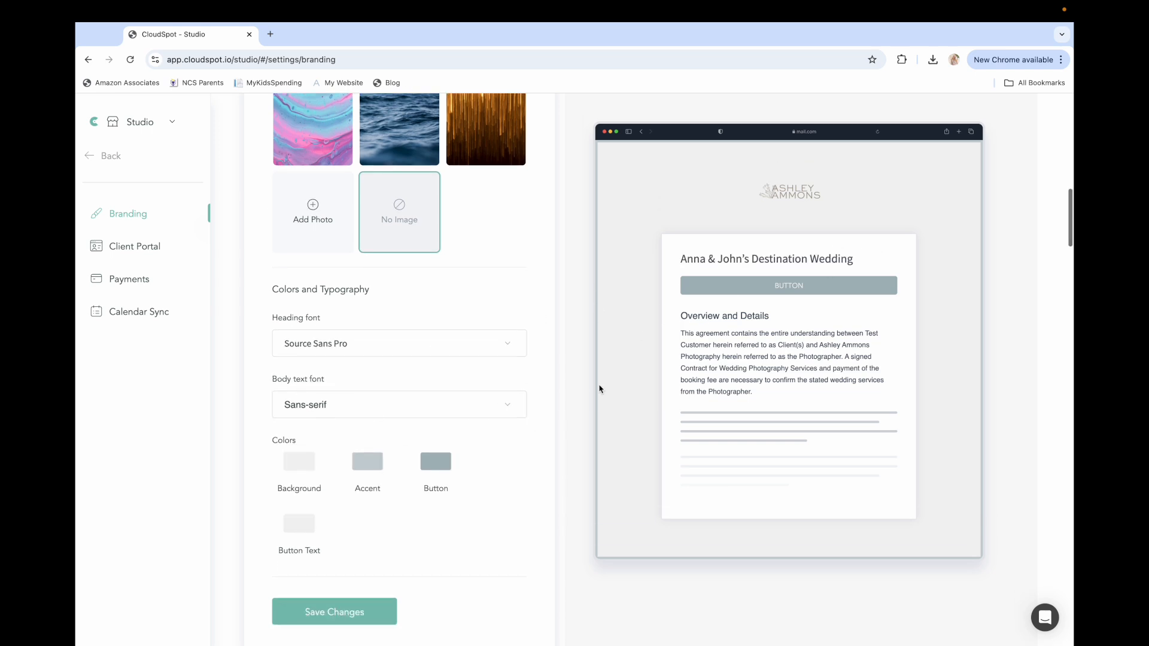
Try Open Sans and MonteCarlo as the contracts body text font
click(417, 417)
click(374, 528)
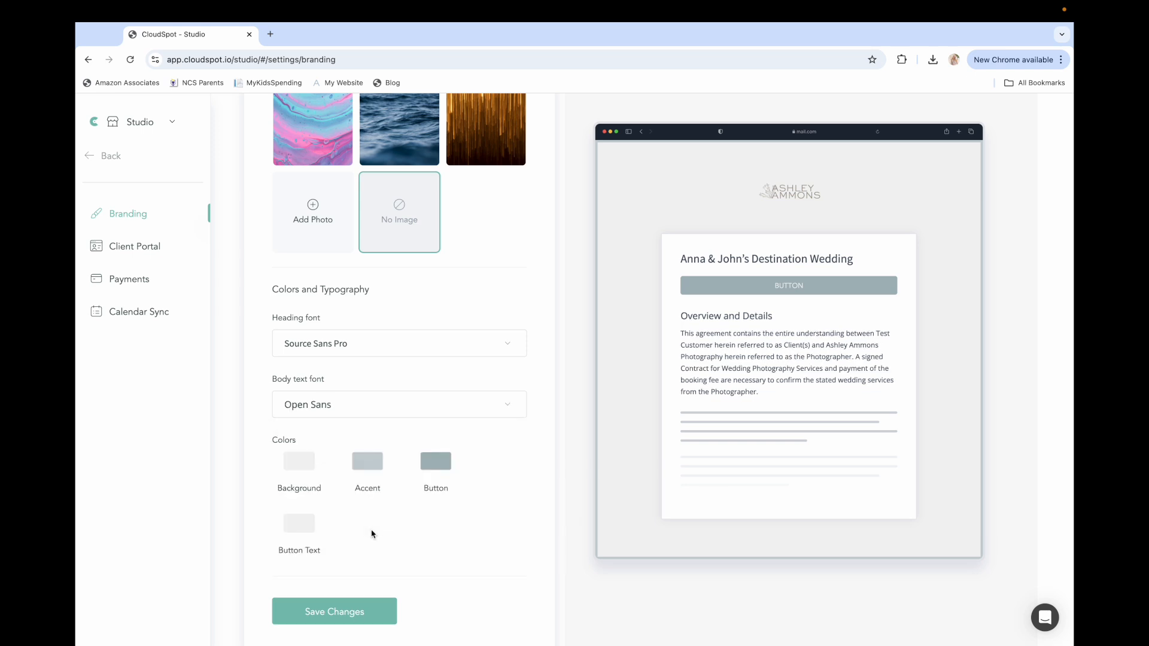
click(412, 420)
click(394, 468)
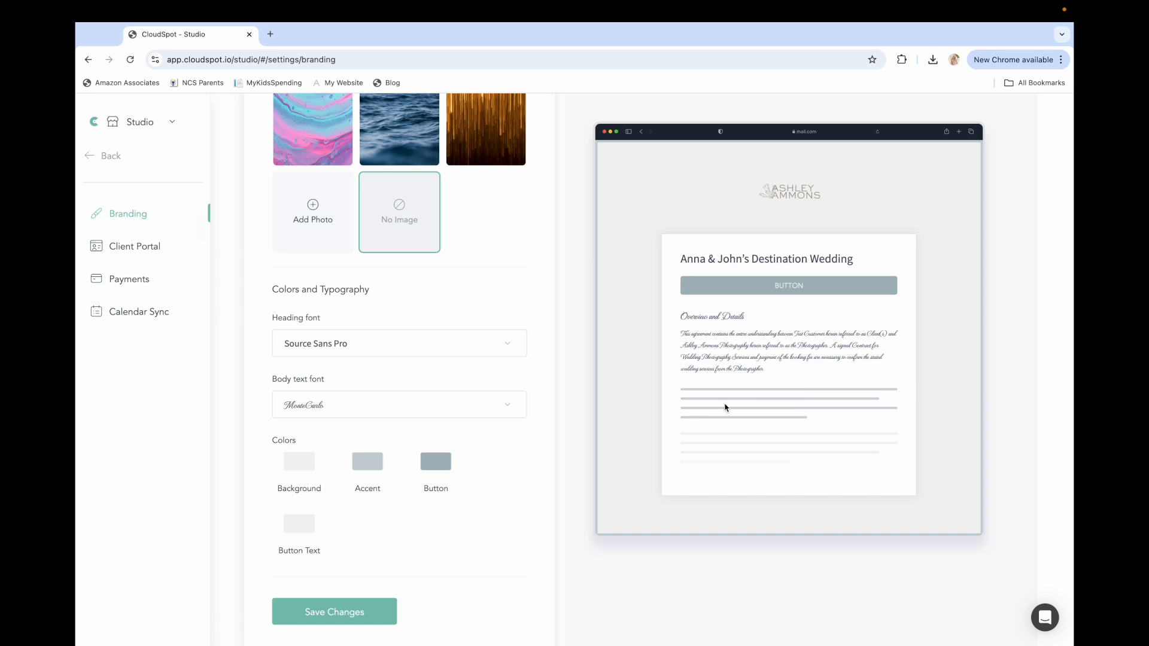
click(484, 407)
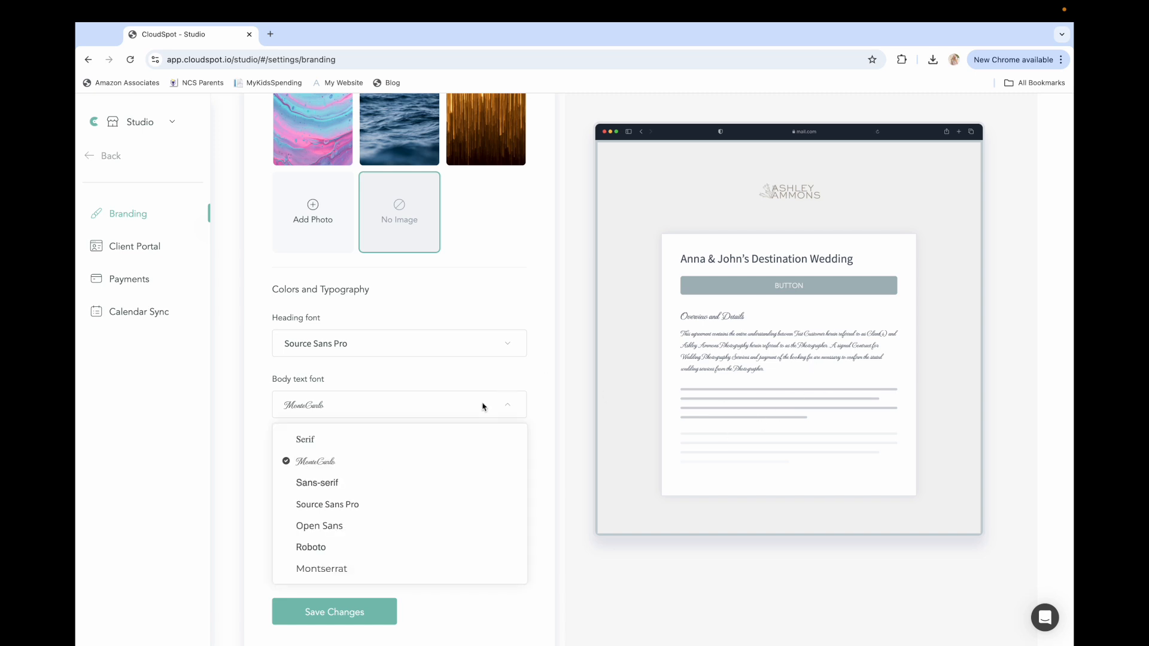
click(387, 523)
Set the contracts body text font to Source Sans Pro
click(425, 412)
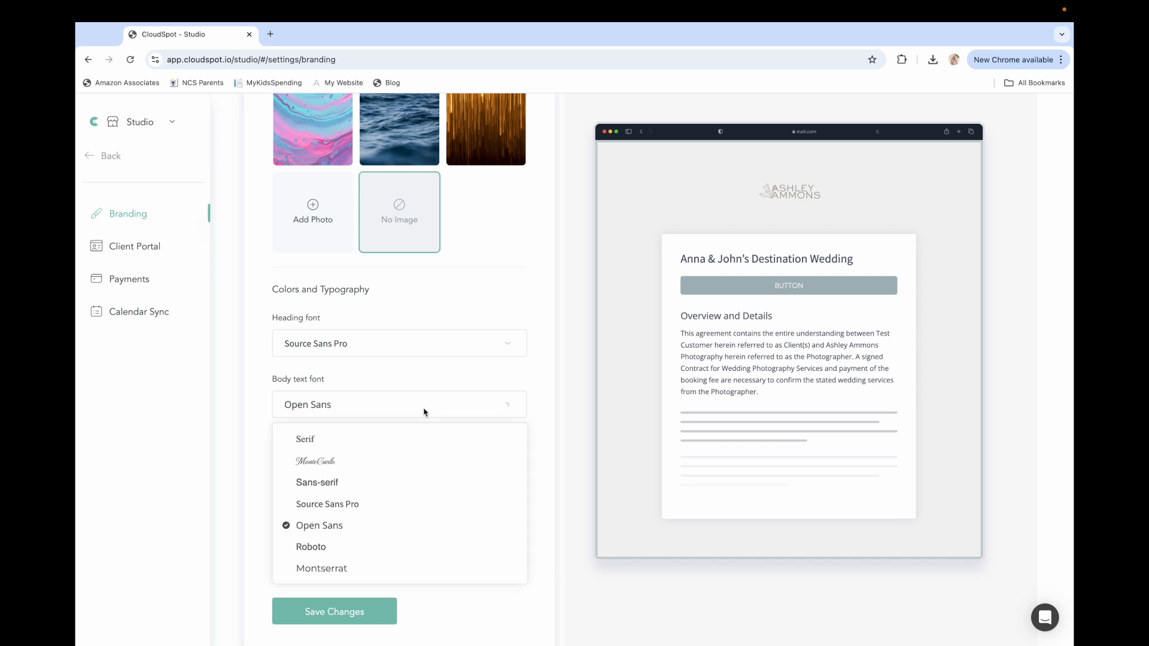
click(389, 502)
scroll(542, 404, down, 2)
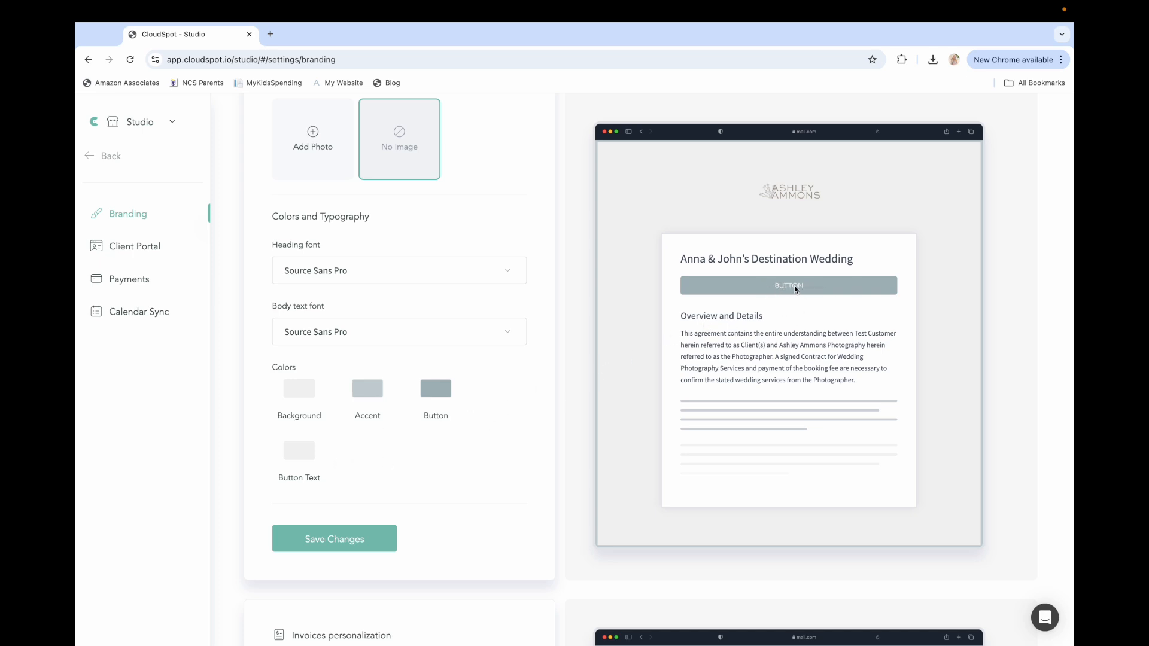
Try the blue waves header image for invoices and revert the header to No Image
scroll(427, 475, down, 3)
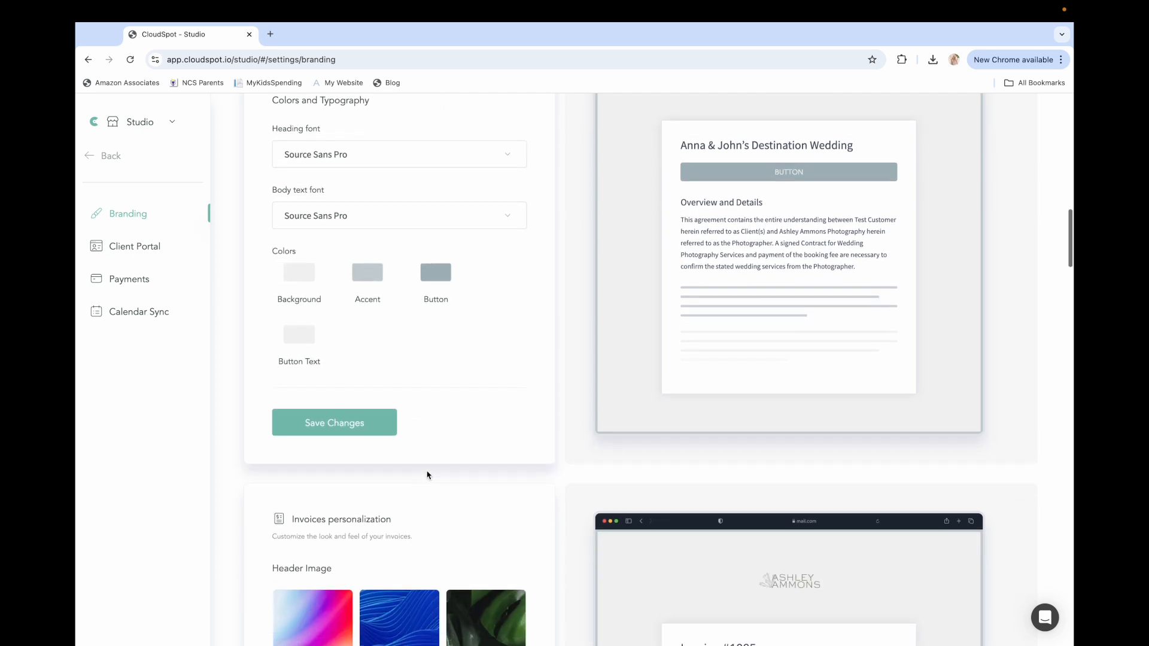
scroll(426, 474, down, 5)
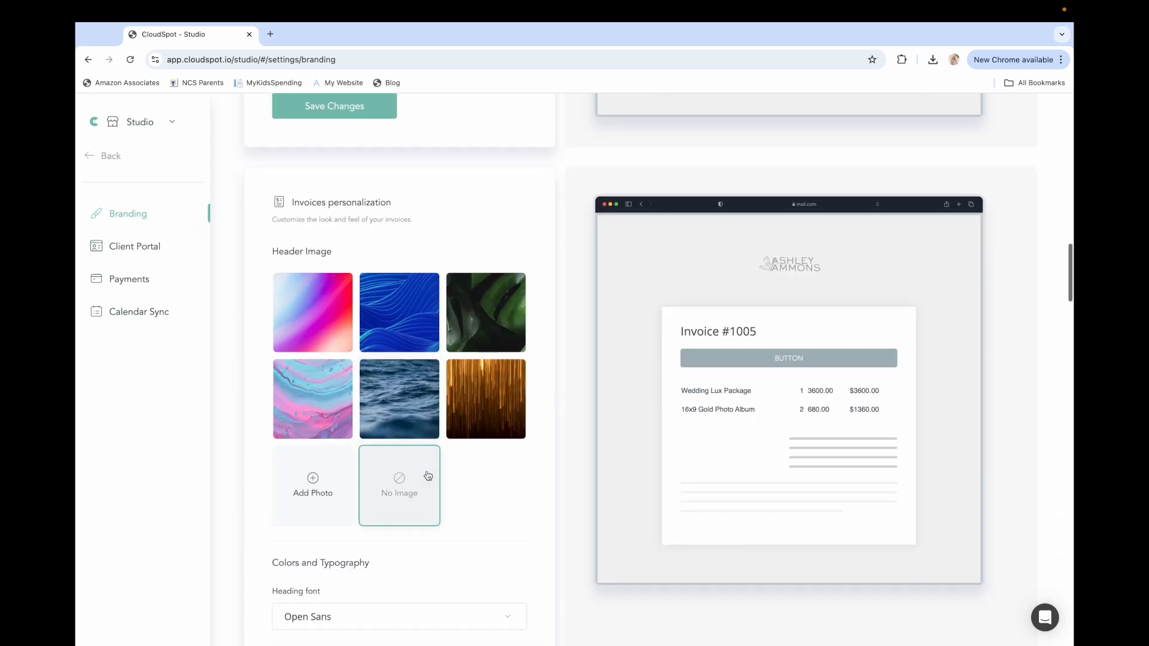
scroll(428, 476, down, 1)
click(409, 285)
click(393, 275)
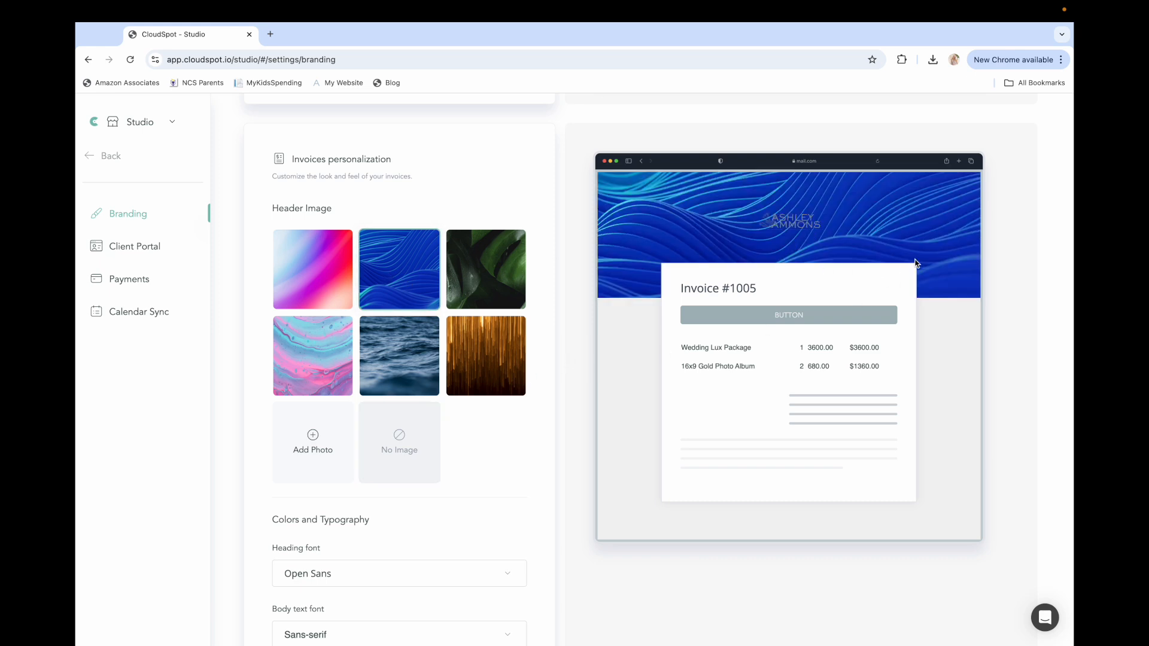
click(375, 469)
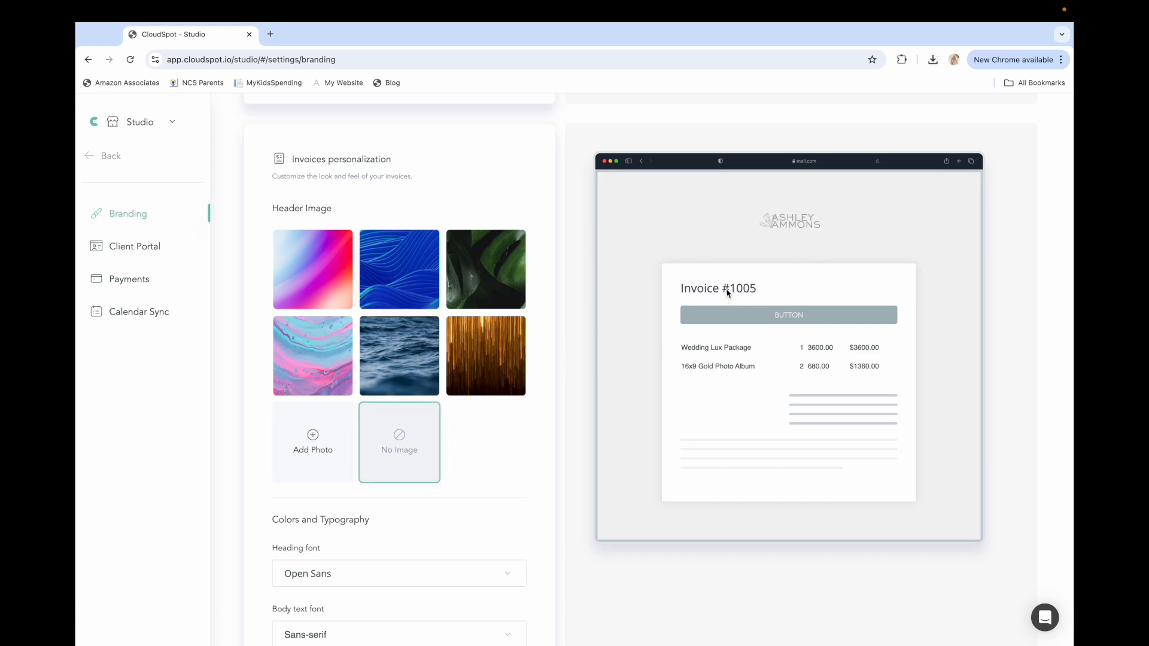
Review the invoice fonts and colors and the personalization sections for questionnaires and mini-sessions
scroll(395, 530, down, 2)
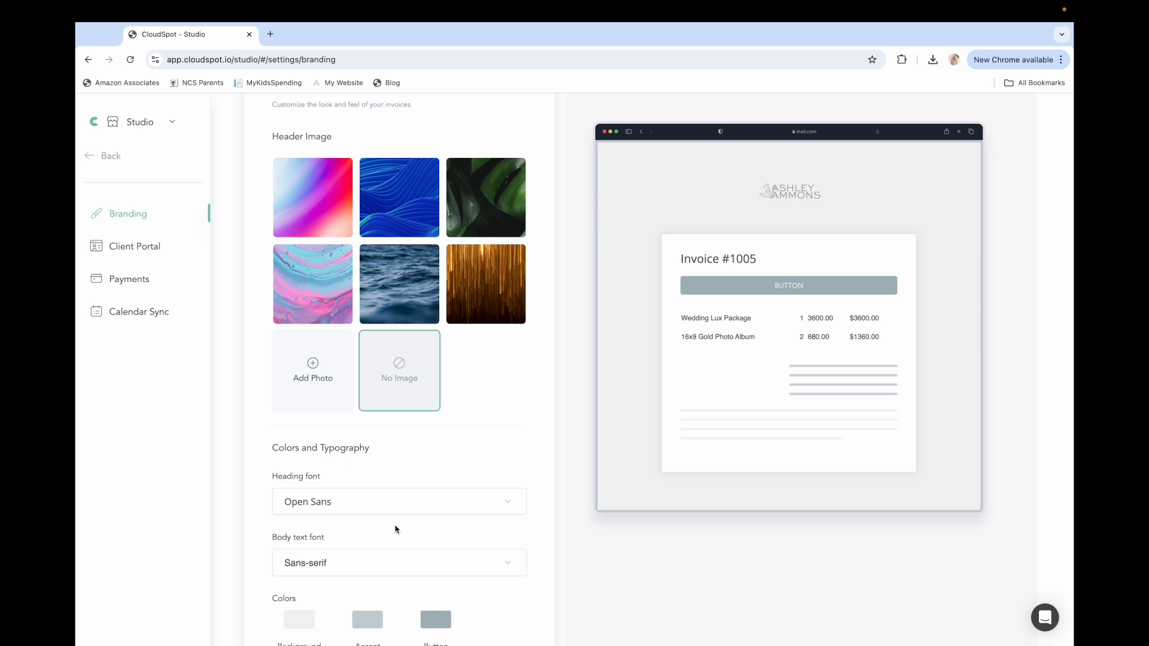
scroll(395, 529, down, 3)
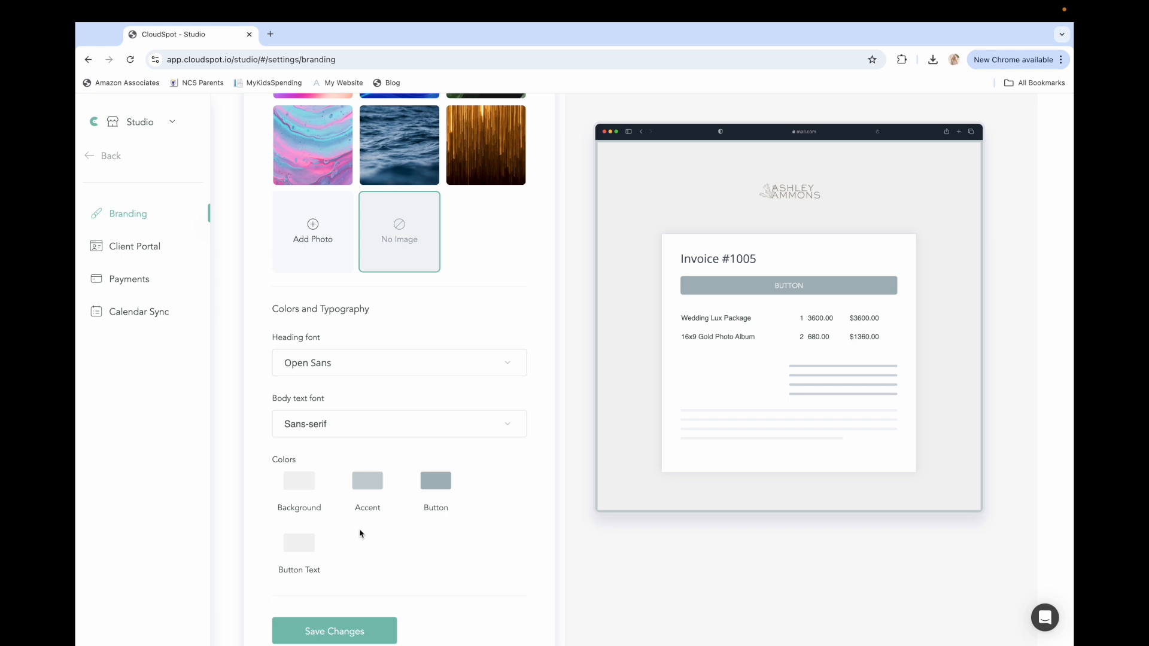
scroll(357, 534, down, 8)
scroll(356, 534, down, 7)
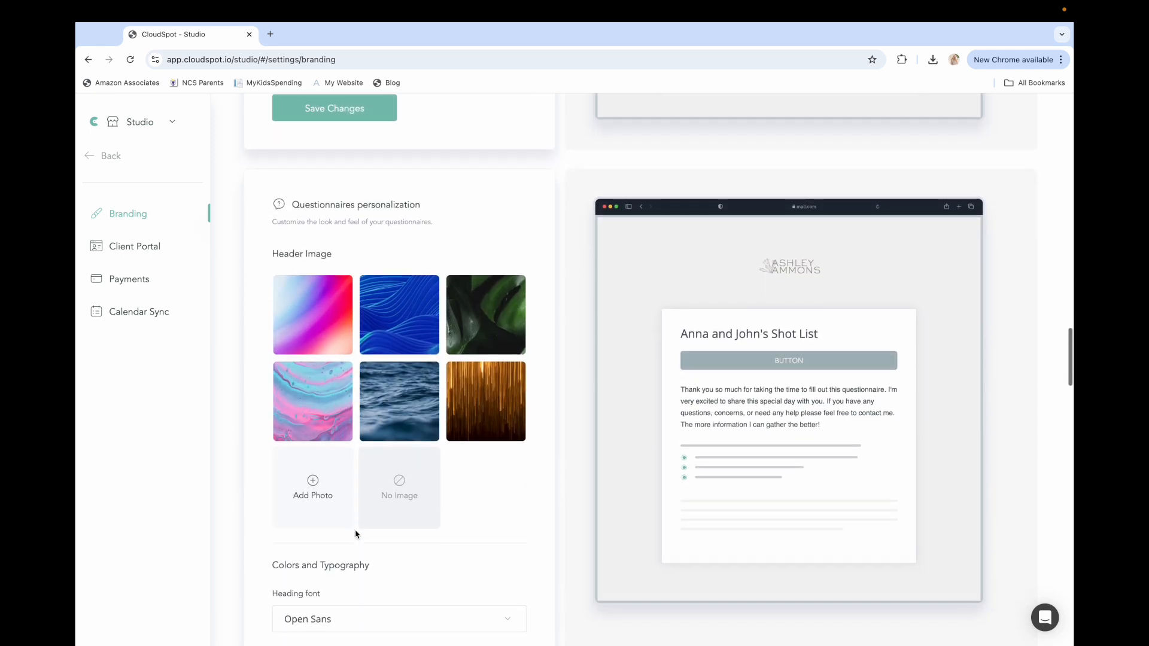
scroll(356, 534, down, 7)
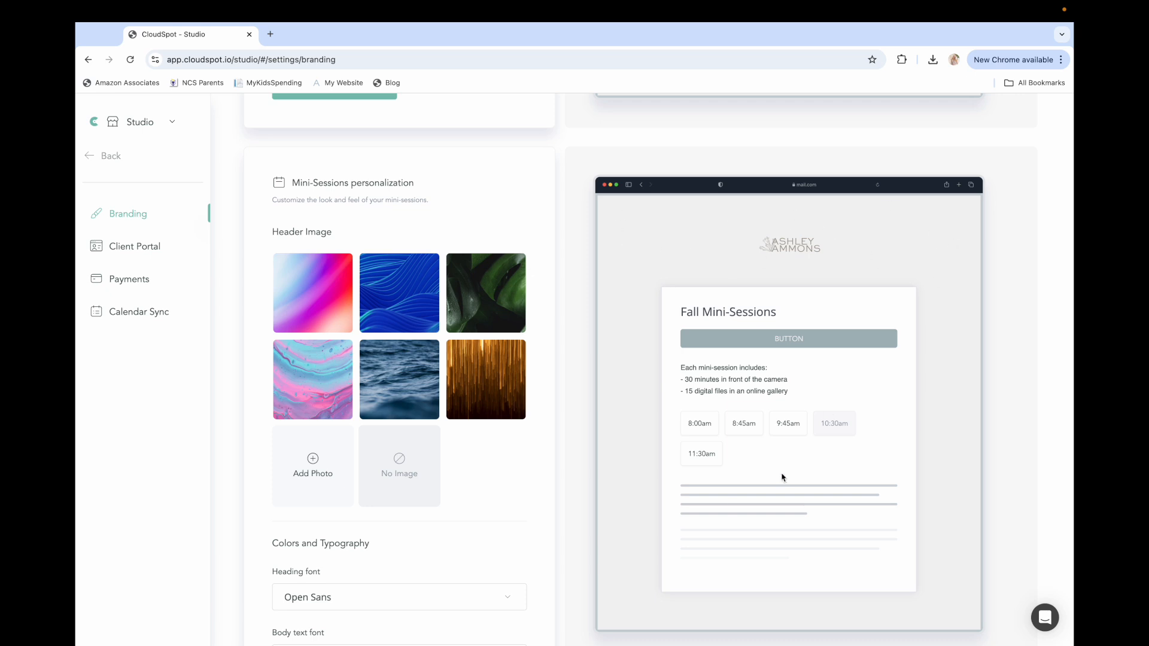
Review the lead forms personalization and the logo and button colors used for studio emails
scroll(434, 519, down, 3)
scroll(436, 518, down, 9)
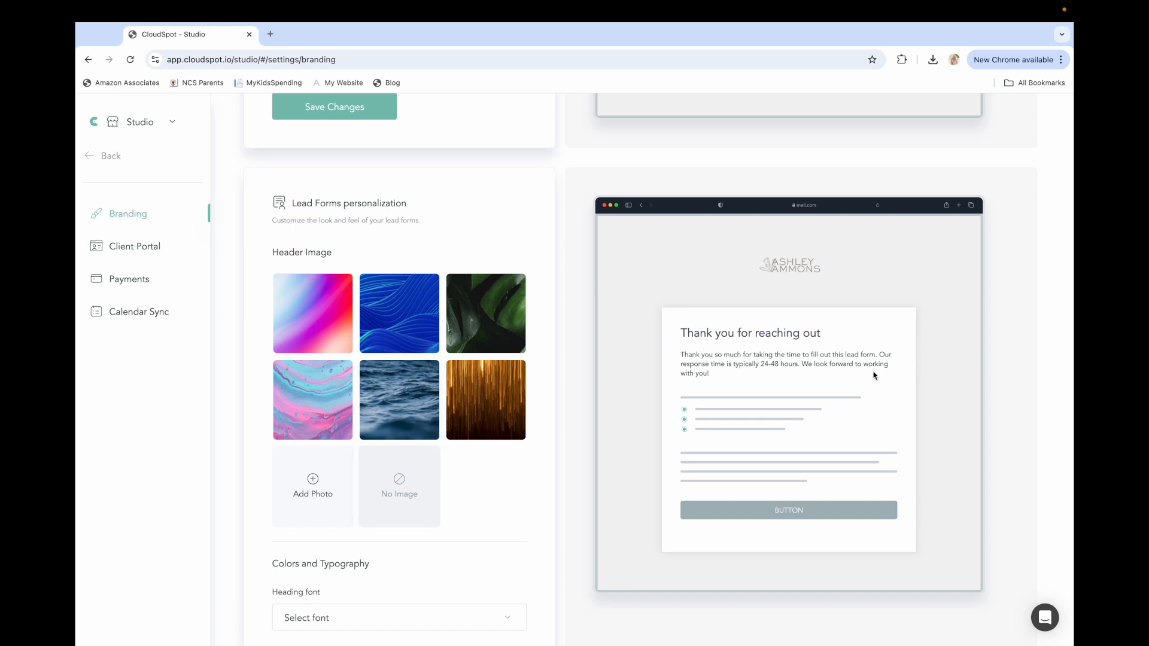
scroll(564, 429, down, 2)
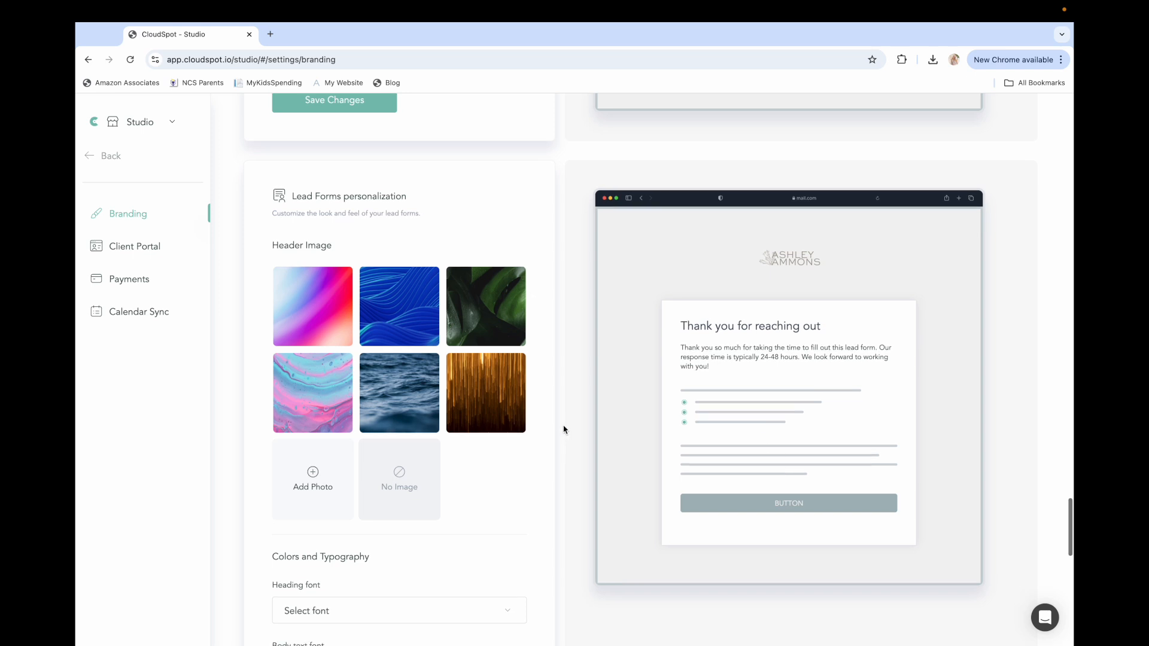
scroll(564, 430, down, 2)
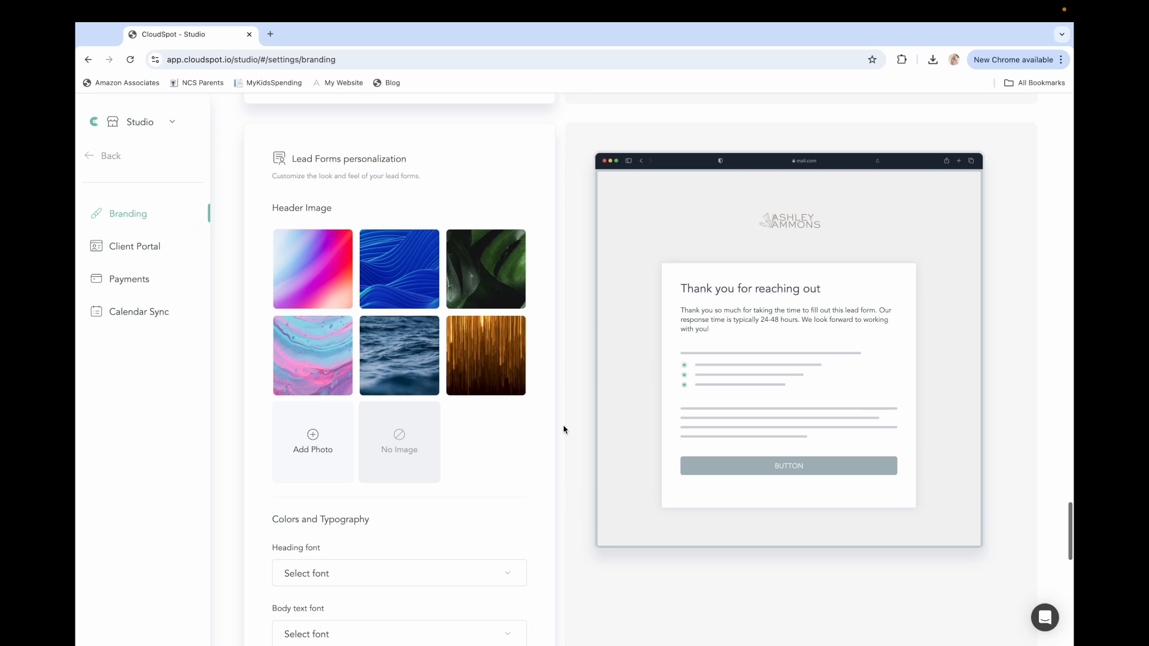
scroll(563, 430, down, 10)
scroll(564, 429, down, 4)
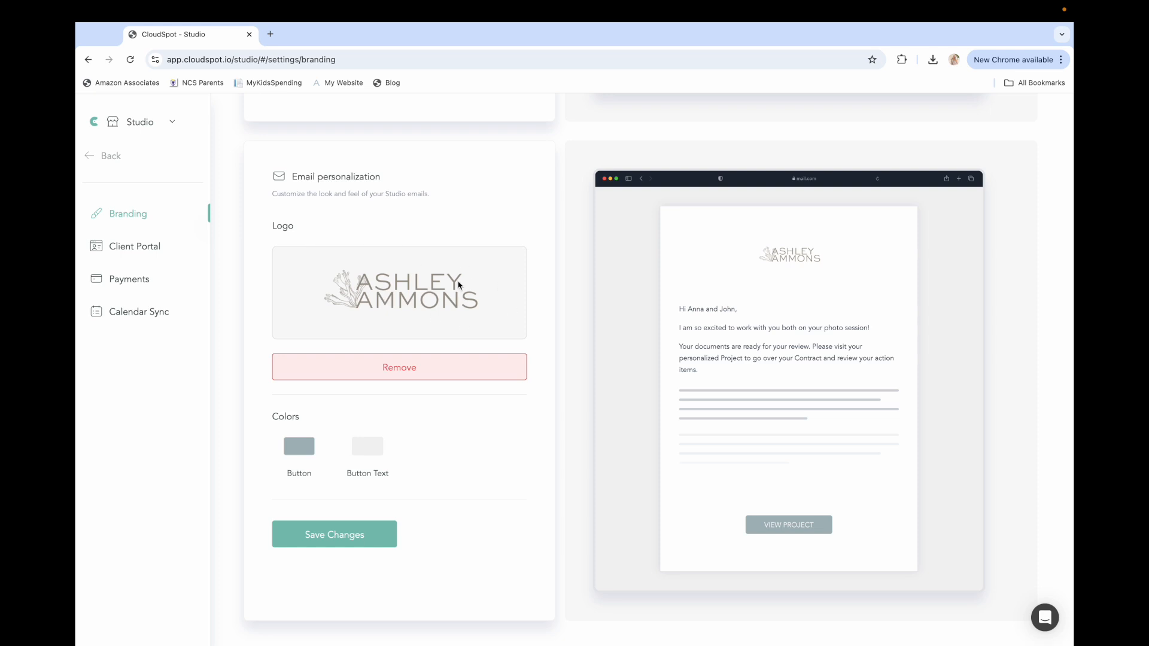
scroll(459, 284, down, 1)
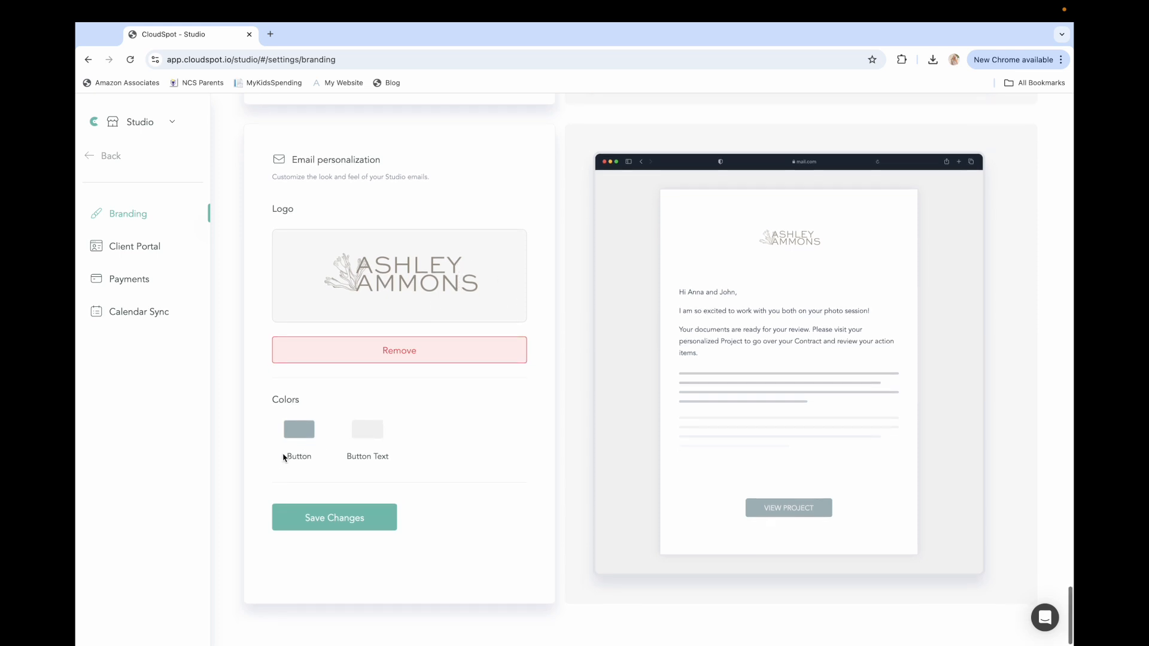
scroll(476, 463, down, 1)
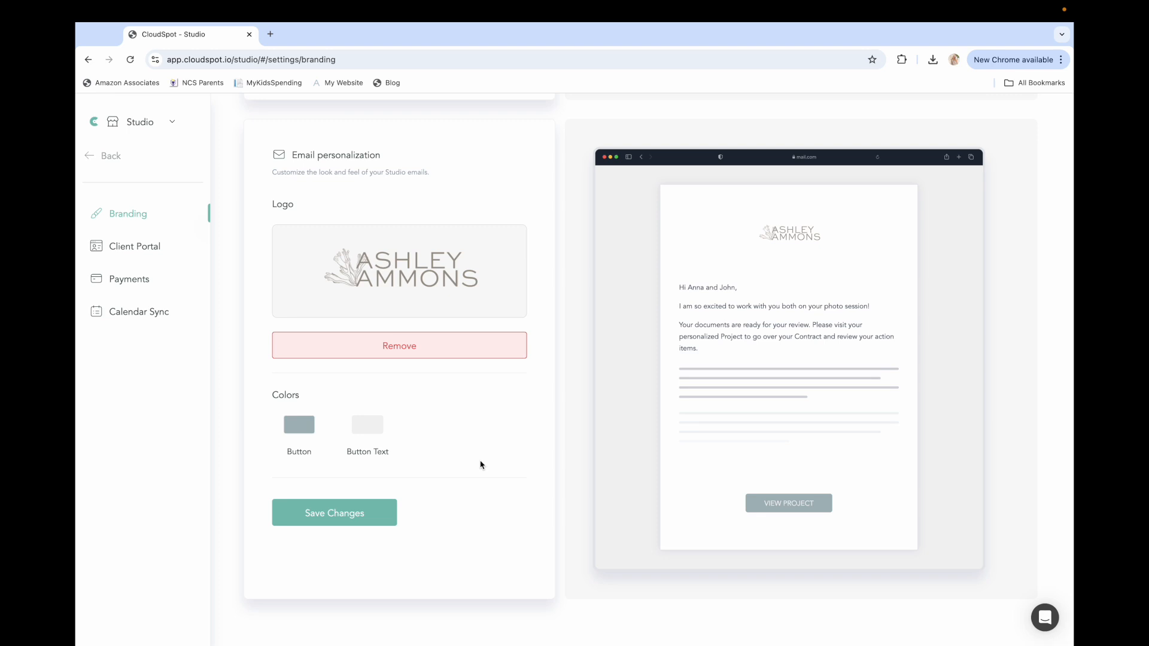
Review the Client Portal header image and button color settings, and open the Payments settings
click(159, 248)
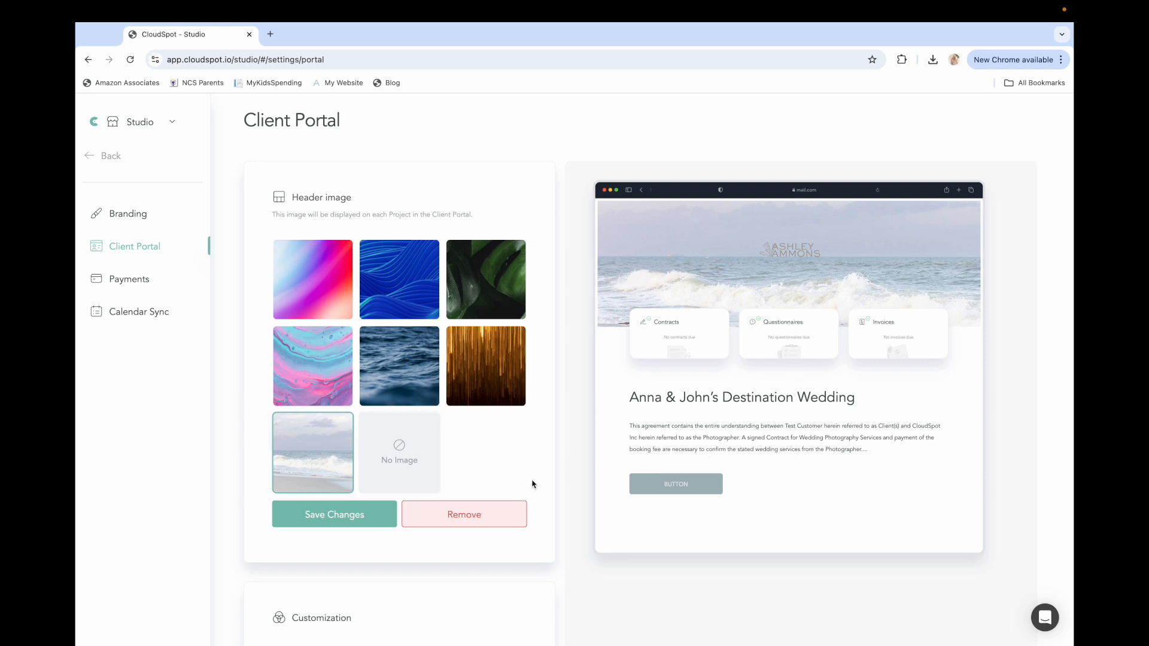
scroll(532, 484, down, 3)
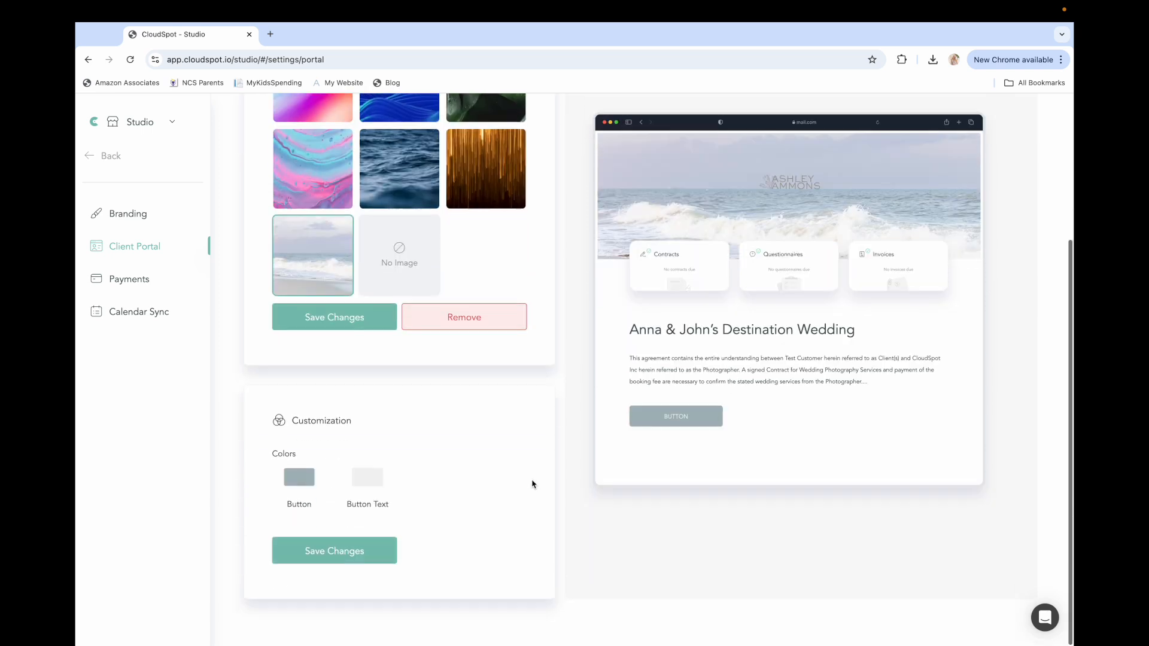
click(151, 287)
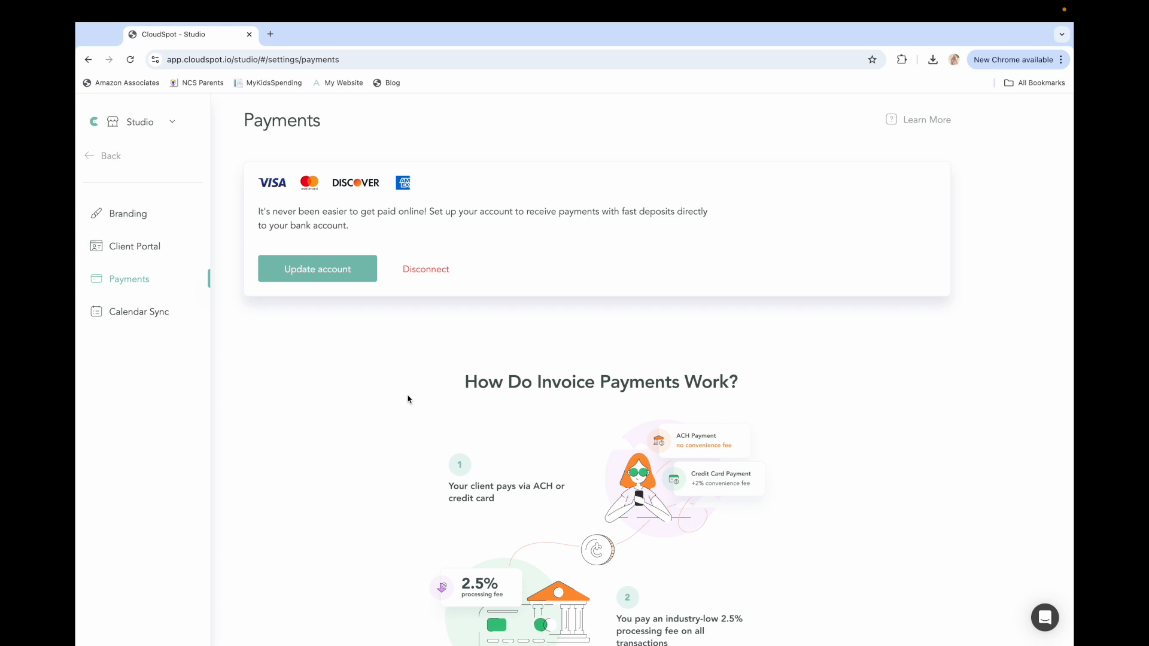
Open the Calendar Sync settings and review the Google Calendar connection, calendar name and event types
click(170, 315)
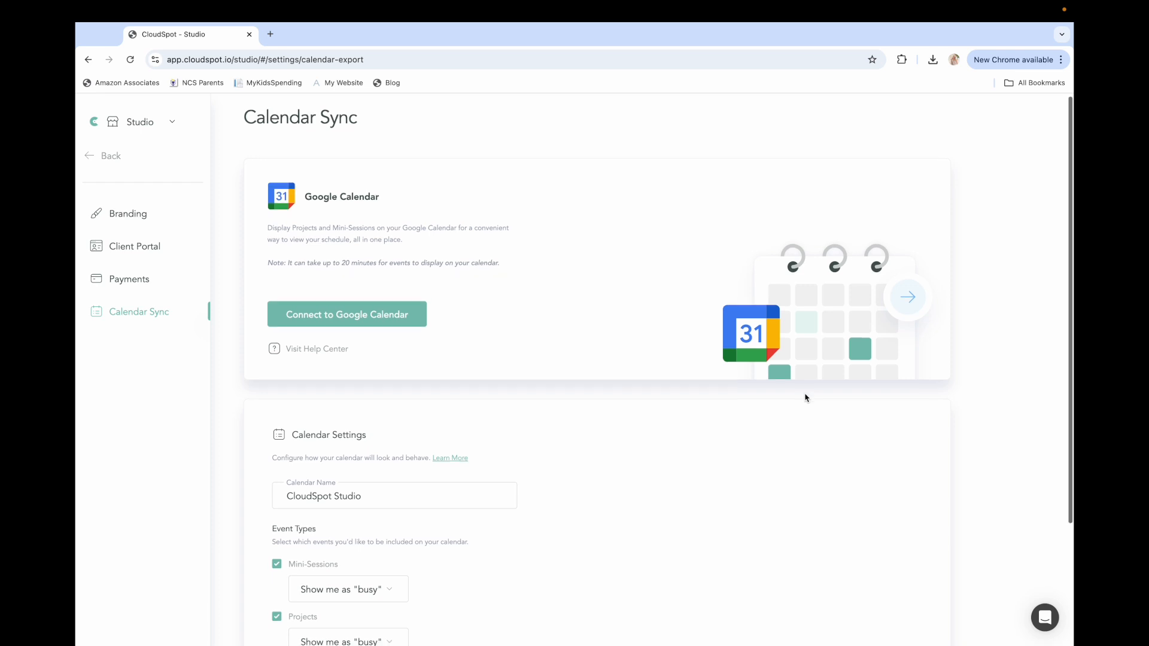
scroll(805, 398, down, 2)
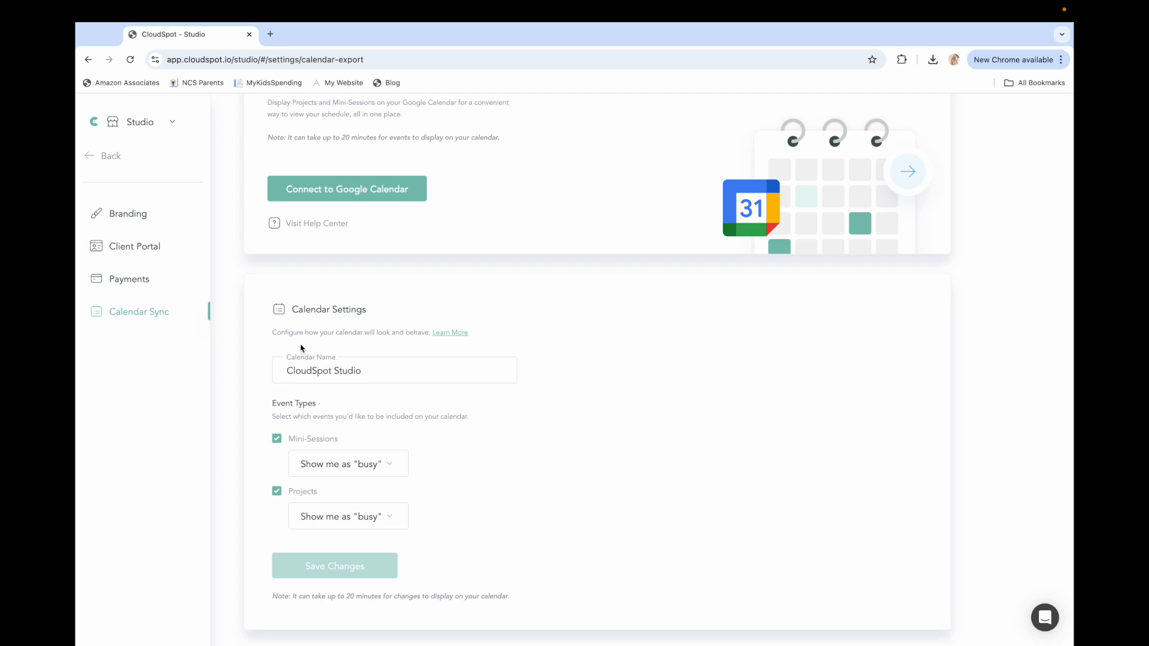
scroll(480, 408, down, 1)
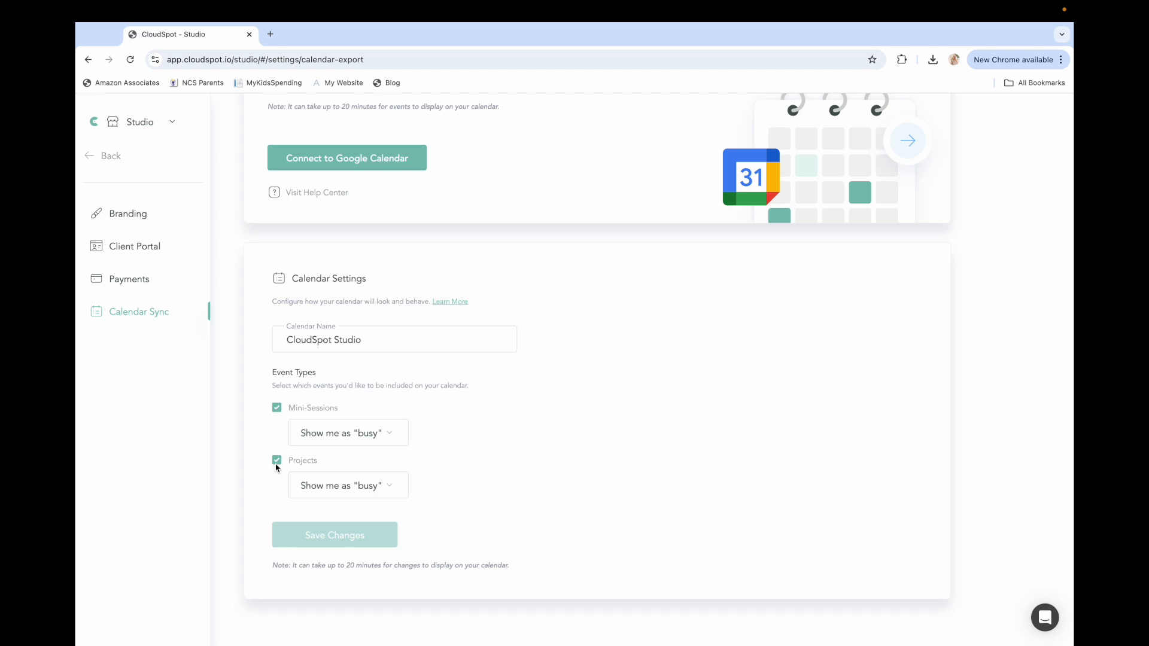
Try excluding the Mini-Sessions and Projects event types from the synced calendar, including each one again
click(278, 410)
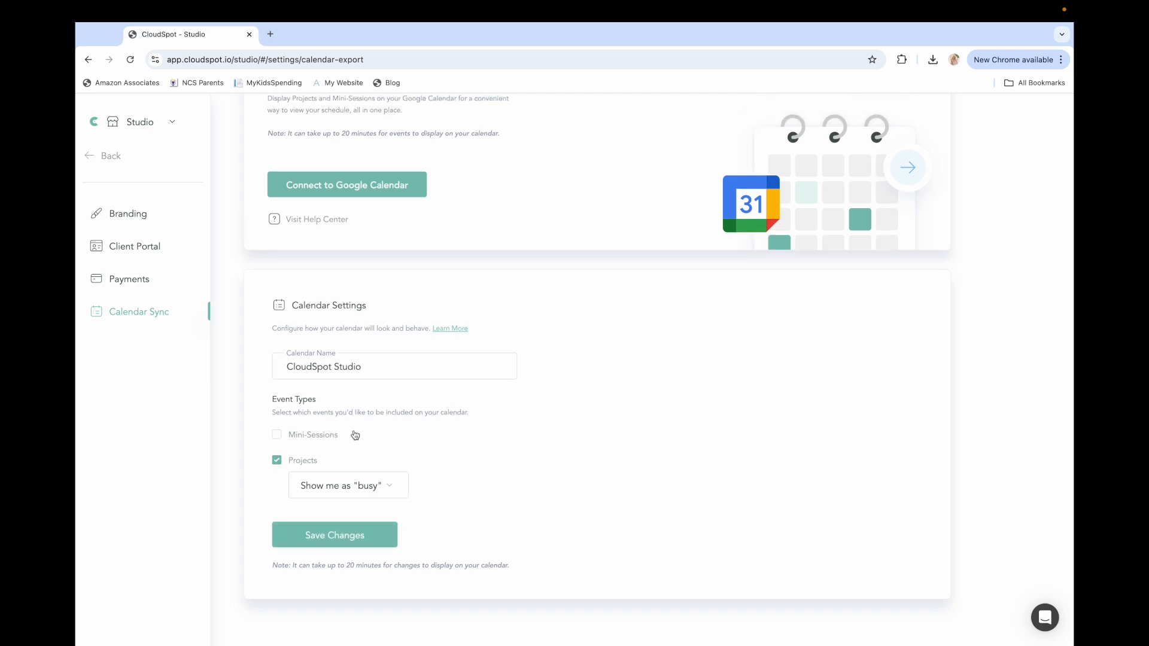
click(277, 435)
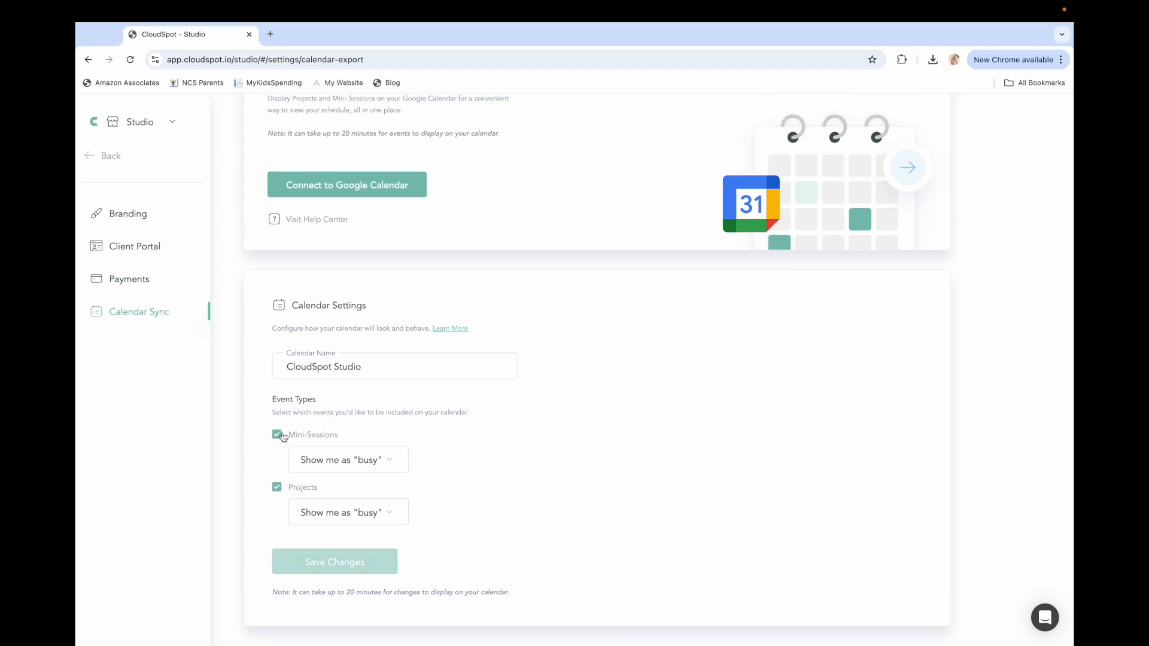
click(278, 488)
click(277, 488)
scroll(516, 356, up, 3)
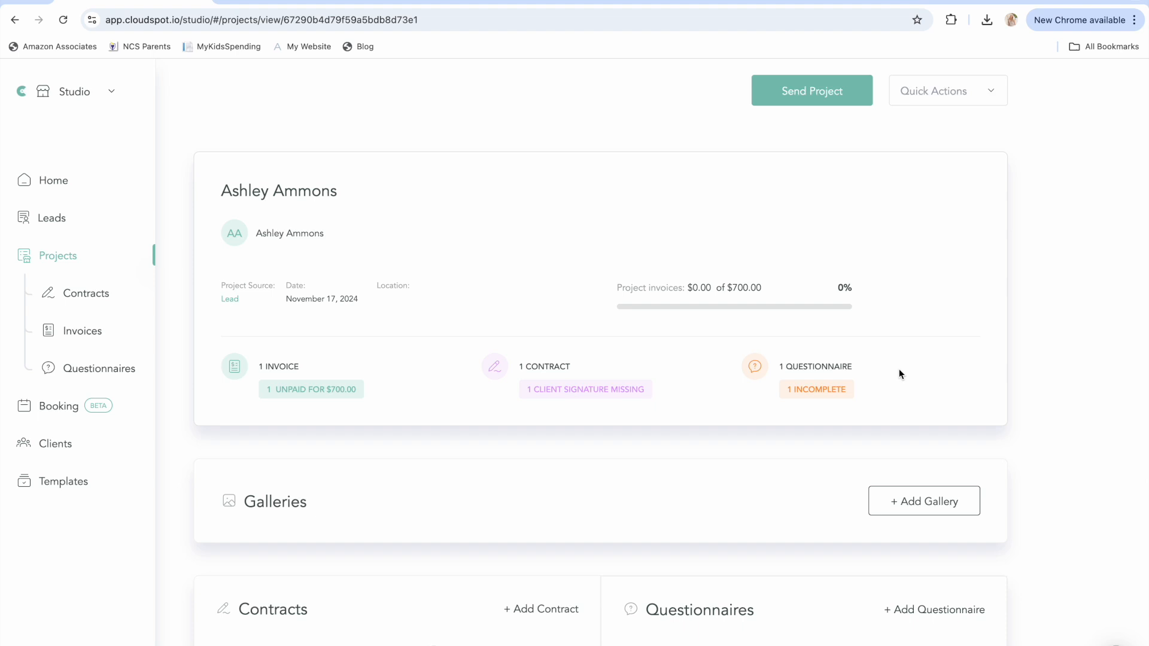
Search the existing galleries for the child's last-day-of-school beach gallery by first name and add it to the client's project
click(940, 503)
click(562, 357)
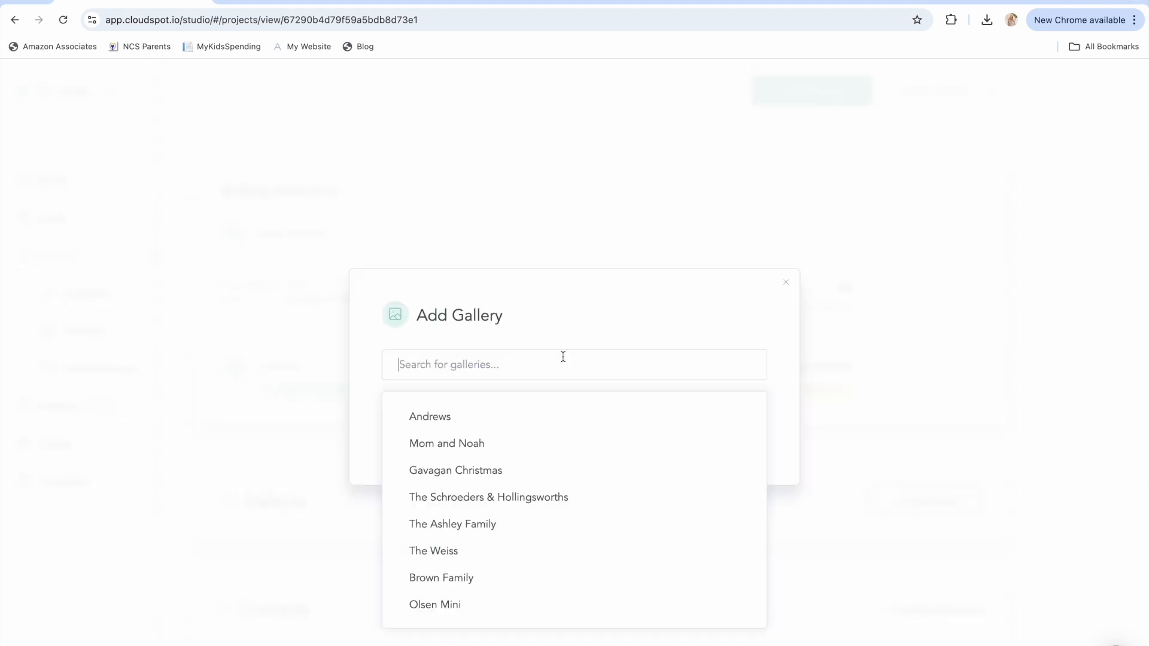
text(noah)
click(494, 444)
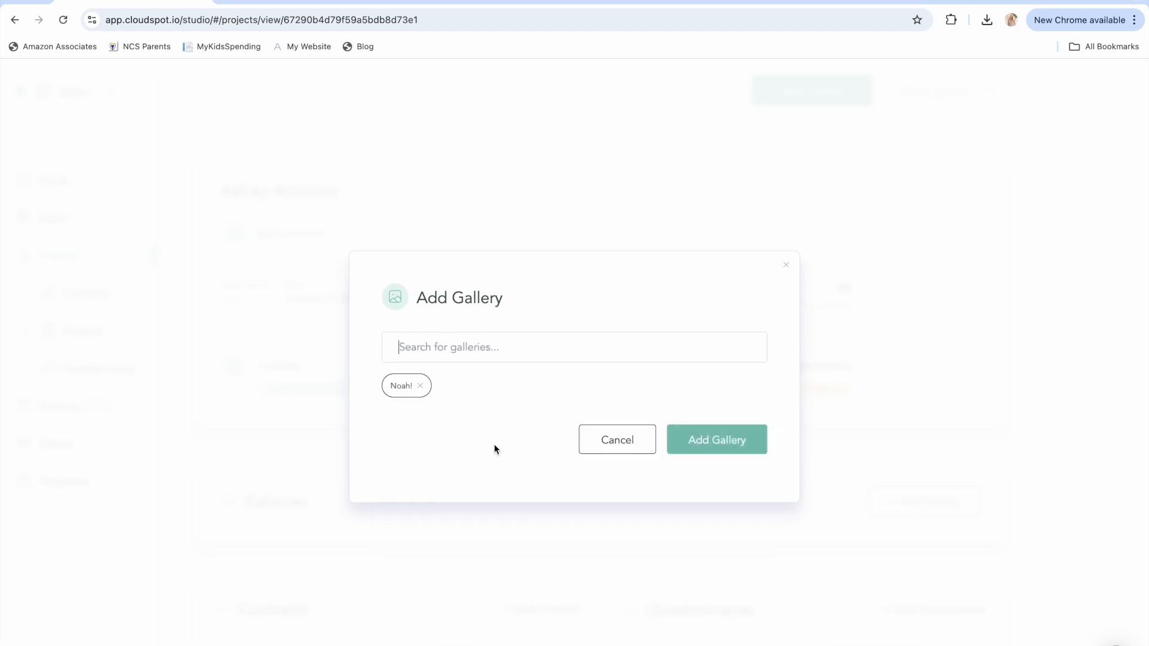
click(735, 453)
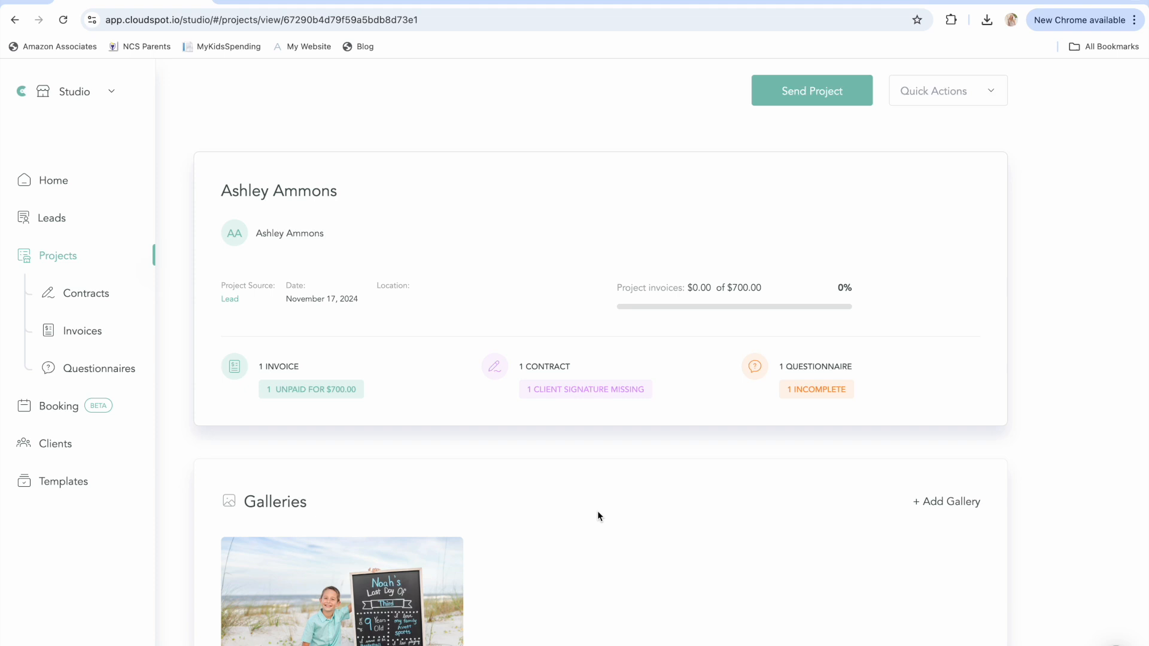
scroll(597, 511, down, 3)
scroll(598, 513, up, 1)
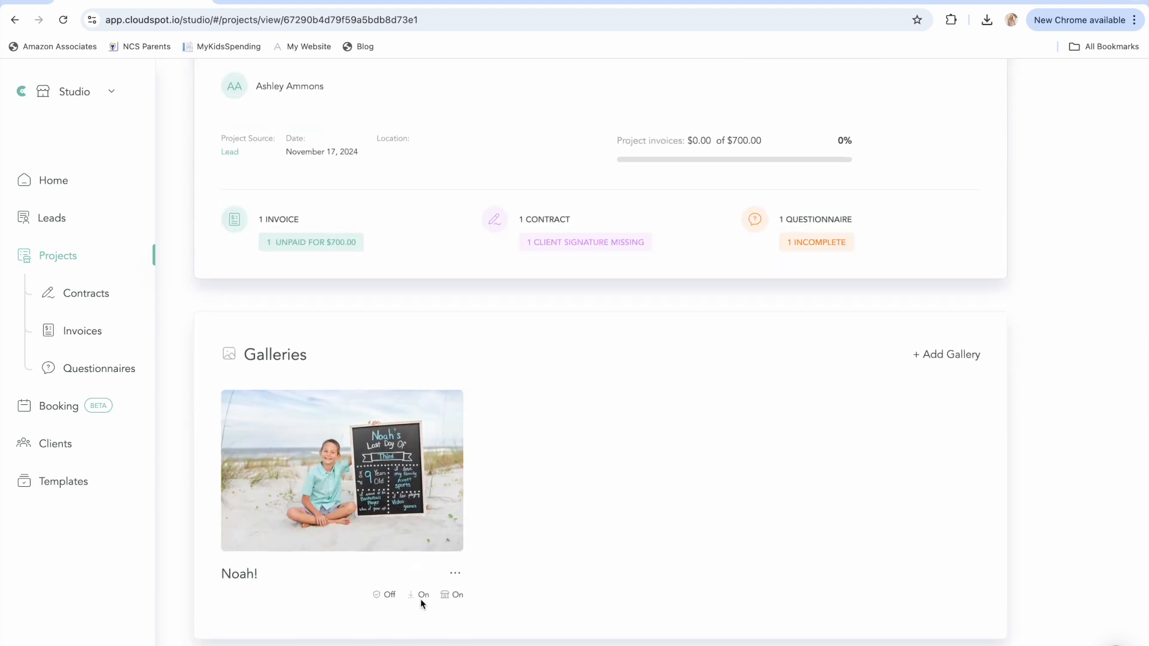
Switch to the client portal page, view the linked photo gallery and dismiss its visitor welcome form
click(300, 2)
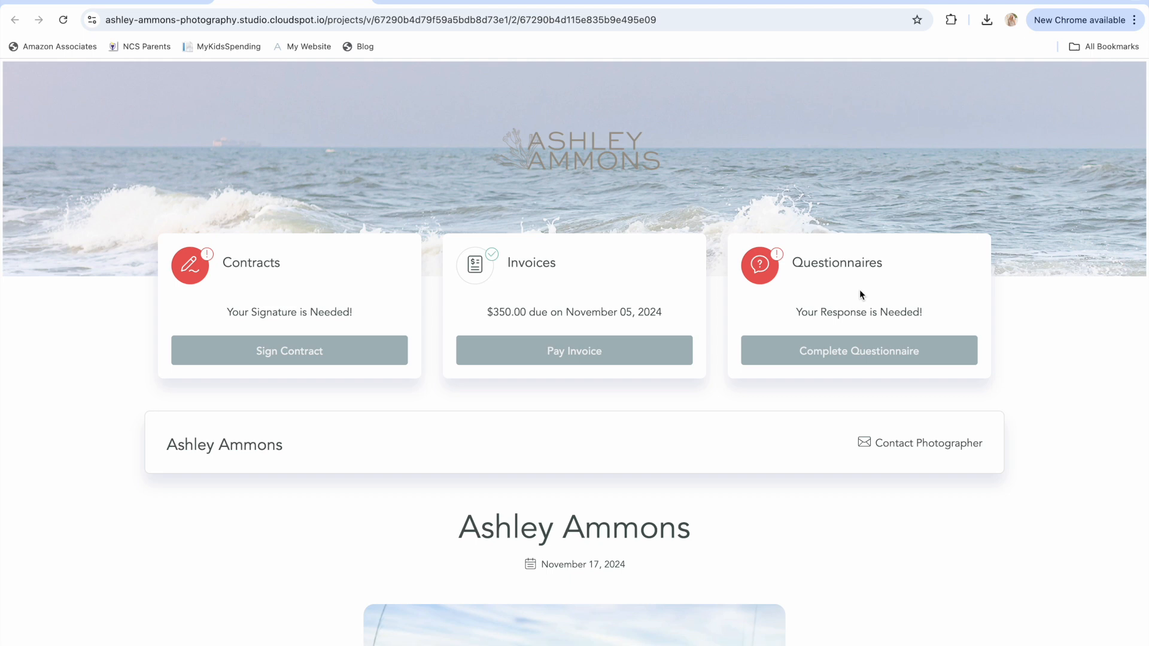
scroll(859, 295, down, 5)
click(601, 424)
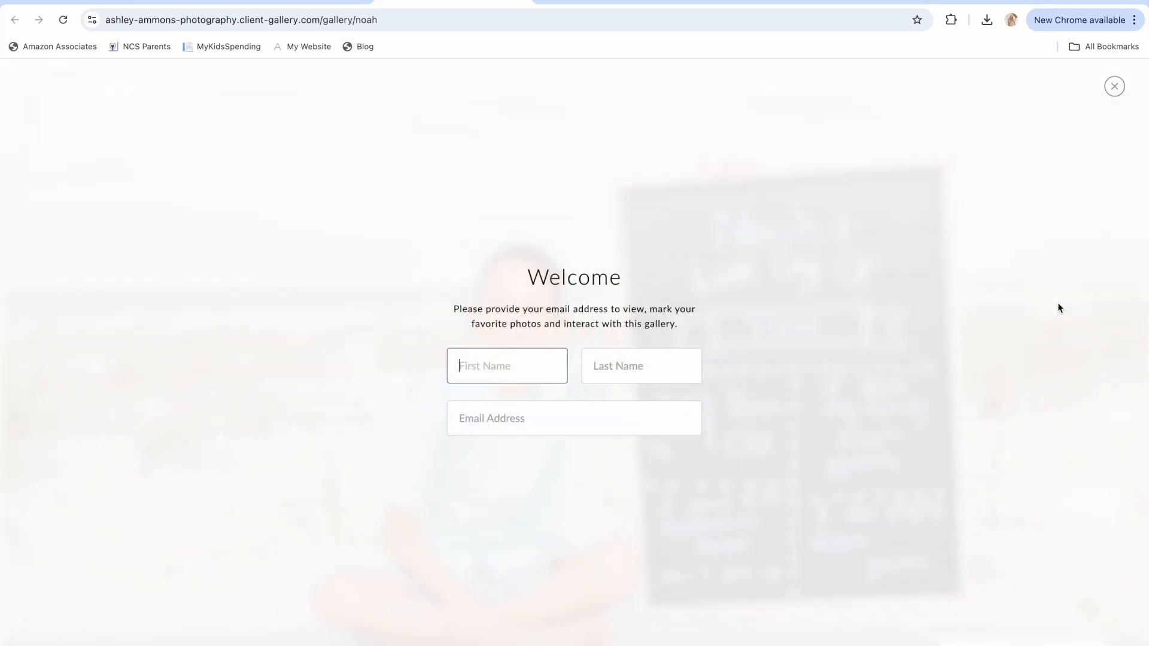
click(1114, 86)
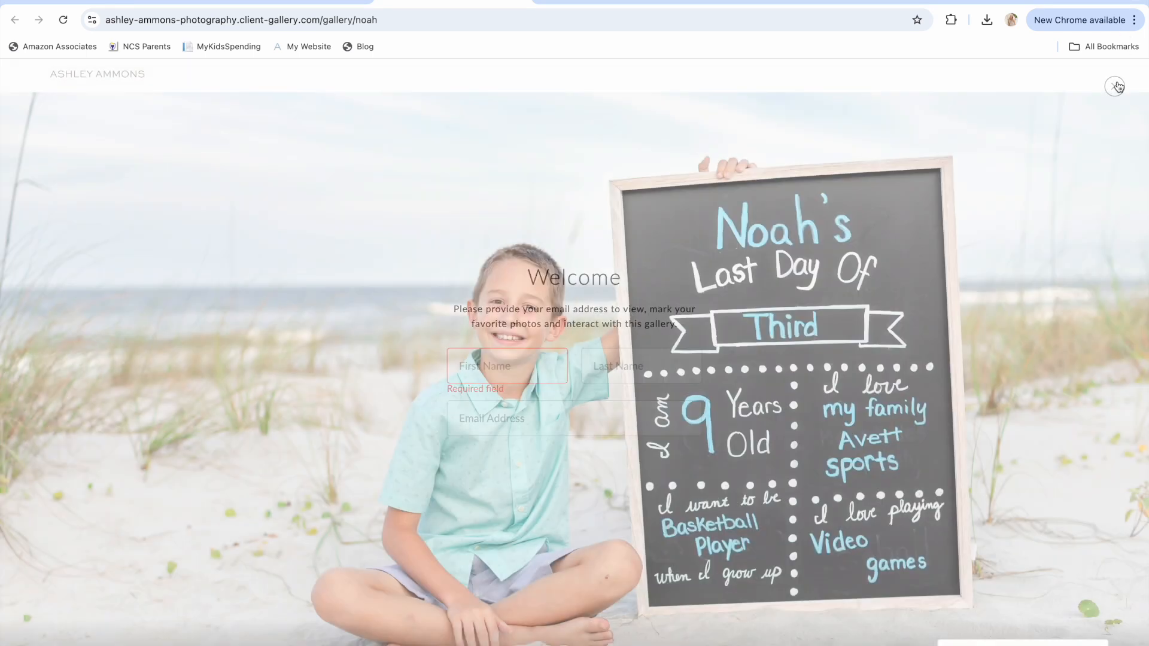
Return to the client portal page and review its photo gallery, Files and Contracts sections
click(274, 3)
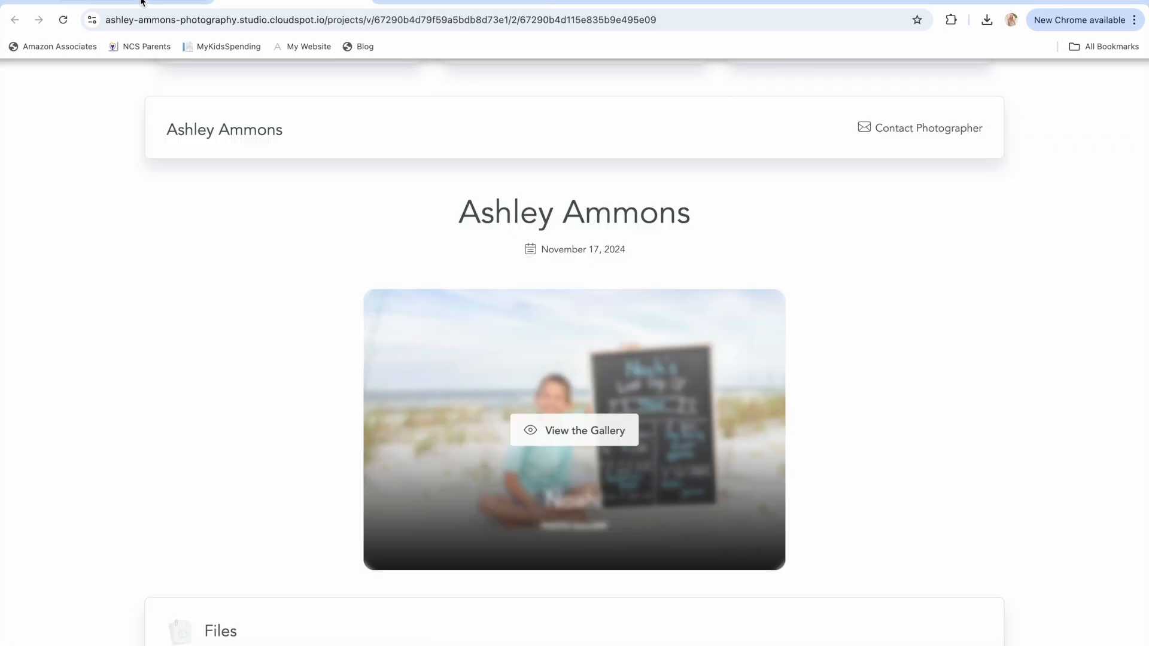
scroll(446, 407, up, 5)
scroll(447, 407, down, 6)
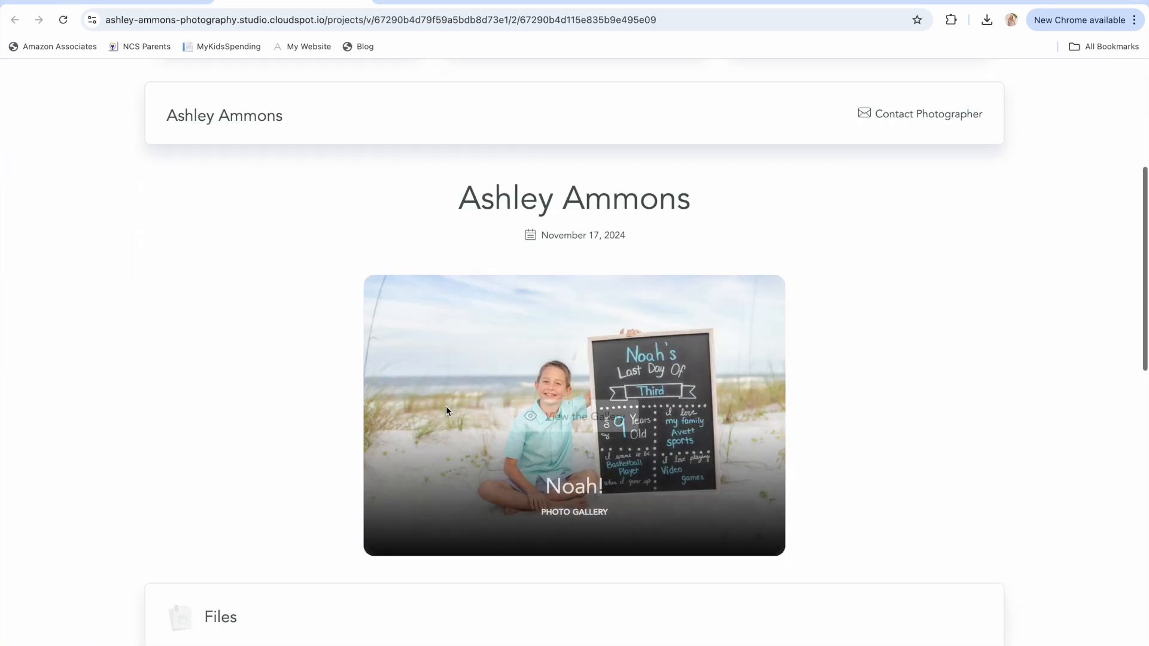
scroll(628, 438, down, 7)
scroll(628, 438, up, 12)
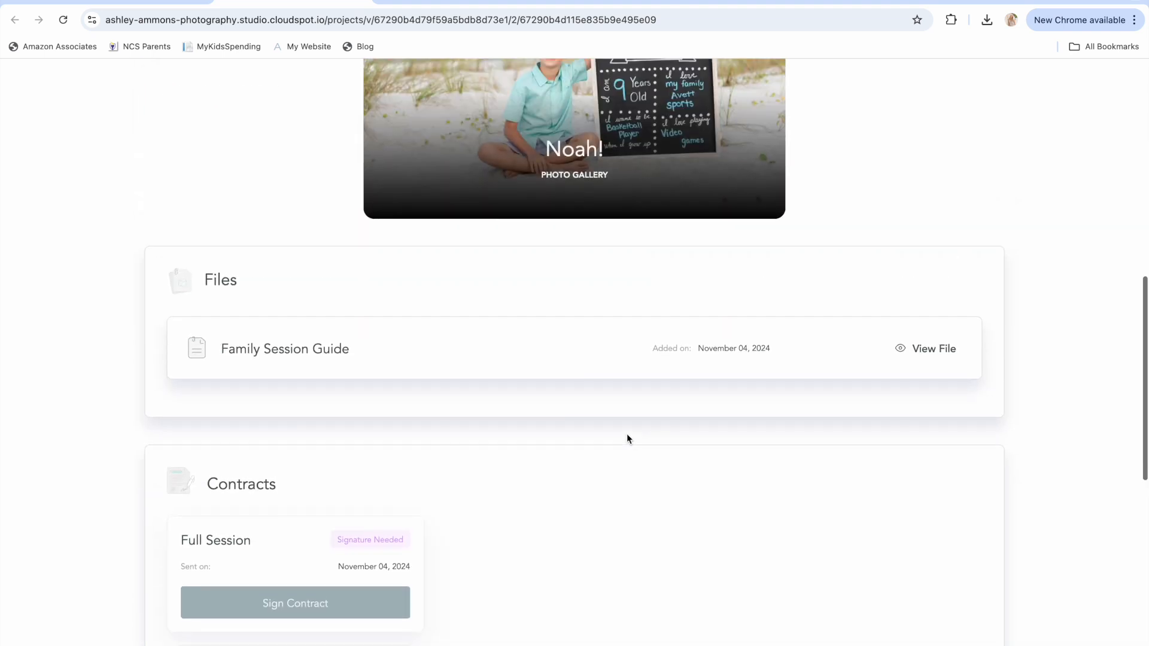